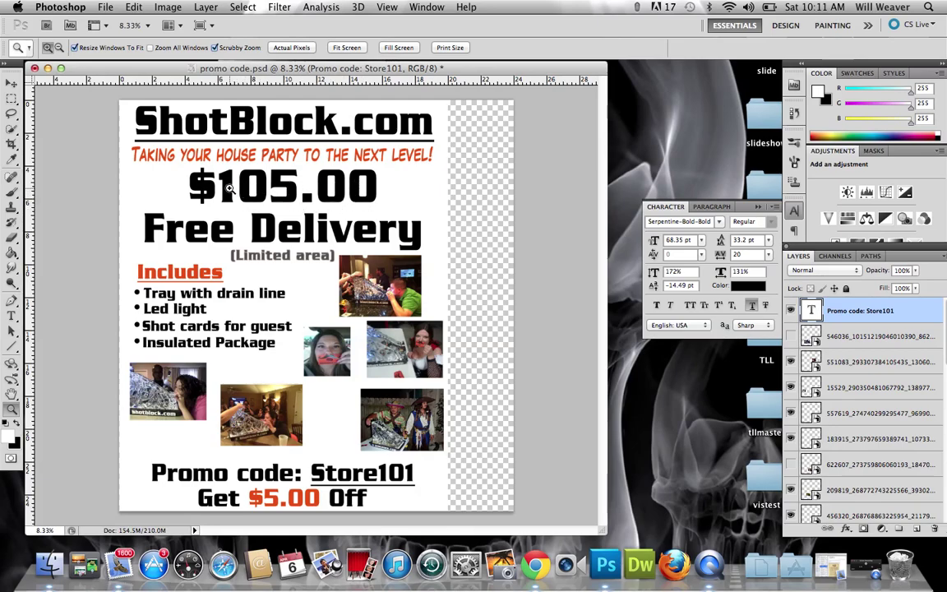
Examine the edges and corners of the letter F in the "Free Delivery" text close up
{"action": "left_click", "coordinate": [164, 228]}
{"action": "left_click", "coordinate": [101, 272]}
{"action": "left_click", "coordinate": [101, 271]}
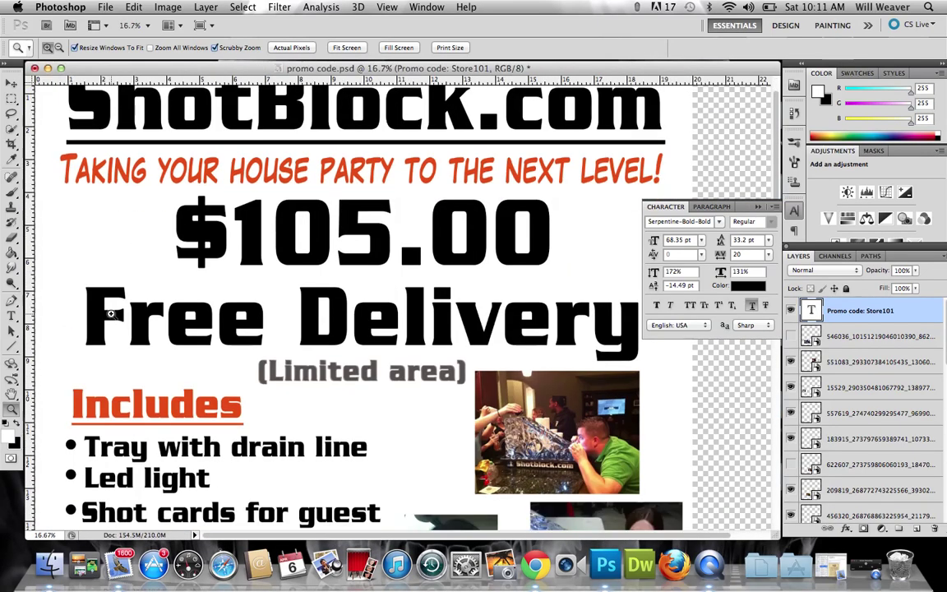
{"action": "left_click", "coordinate": [89, 295]}
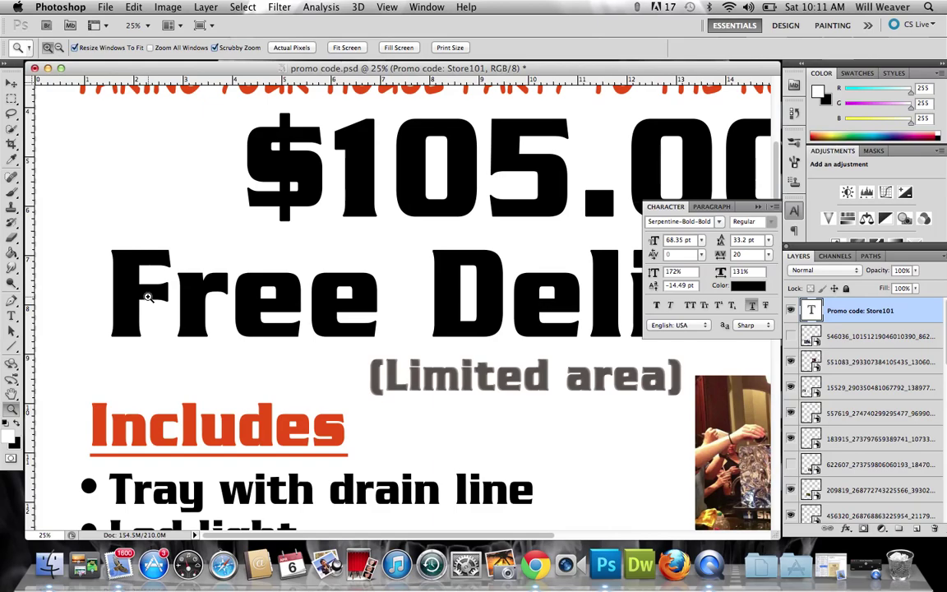
{"action": "left_click", "coordinate": [146, 297]}
{"action": "left_click", "coordinate": [179, 307]}
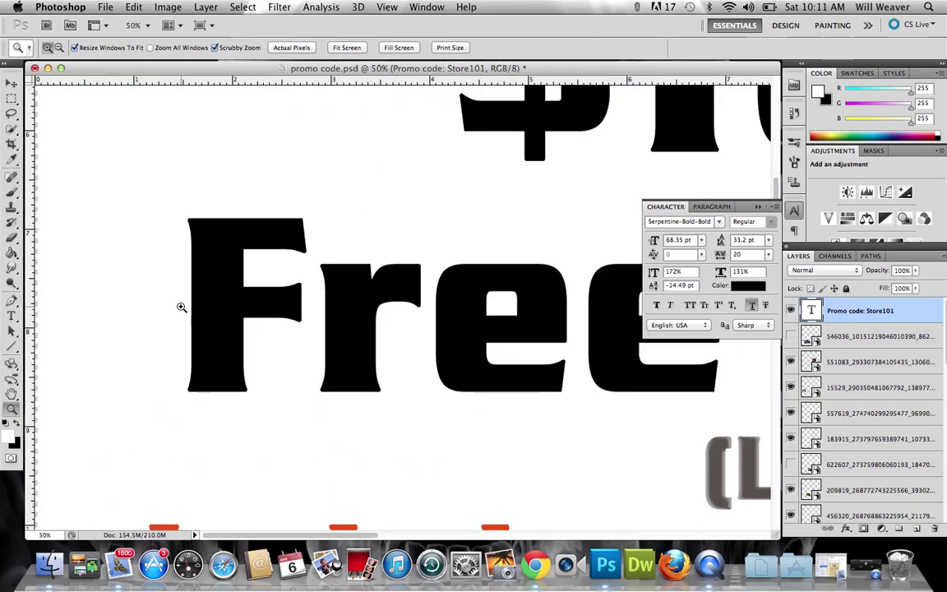
{"action": "left_click", "coordinate": [245, 288]}
{"action": "left_click", "coordinate": [315, 332]}
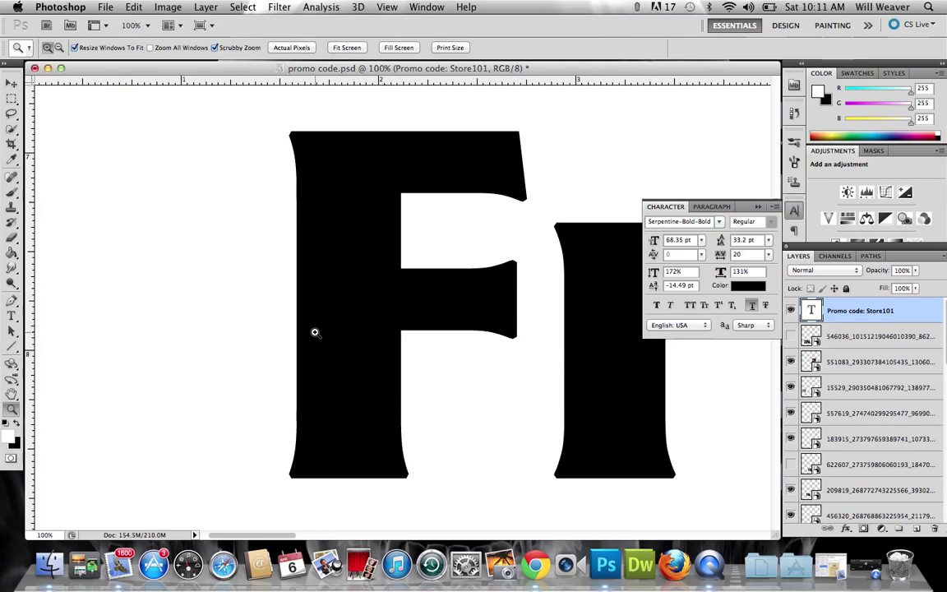
{"action": "scroll", "coordinate": [403, 328], "scroll_direction": "right", "scroll_amount": 5}
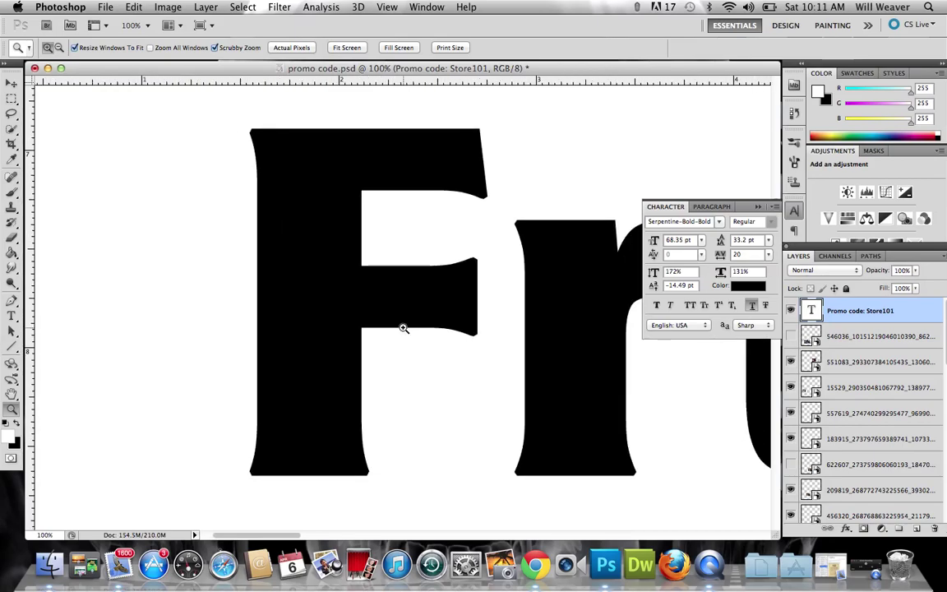
{"action": "left_click", "coordinate": [245, 314]}
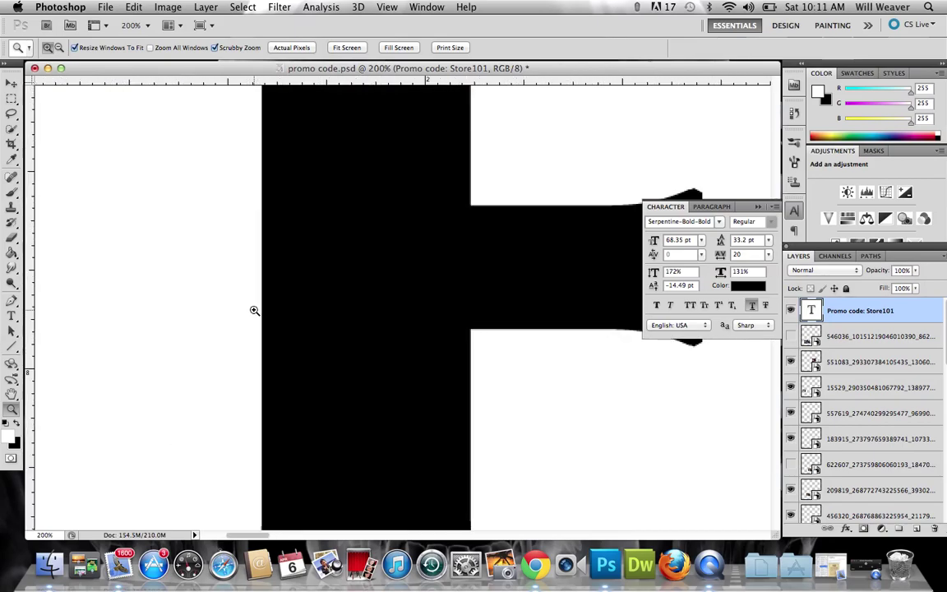
{"action": "scroll", "coordinate": [376, 266], "scroll_direction": "up", "scroll_amount": 3}
{"action": "scroll", "coordinate": [376, 267], "scroll_direction": "up", "scroll_amount": 2}
{"action": "scroll", "coordinate": [377, 266], "scroll_direction": "right", "scroll_amount": 8}
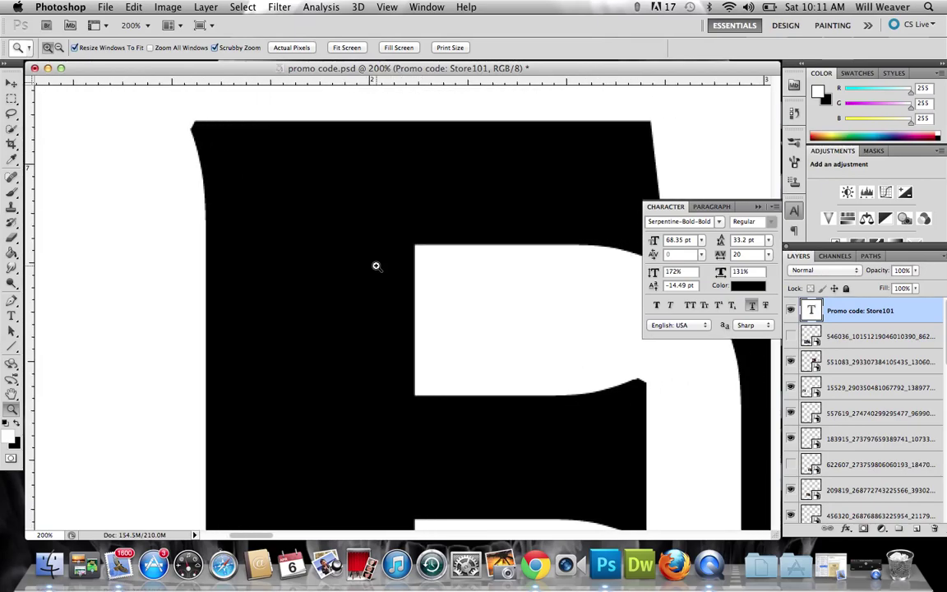
{"action": "left_click", "coordinate": [504, 225]}
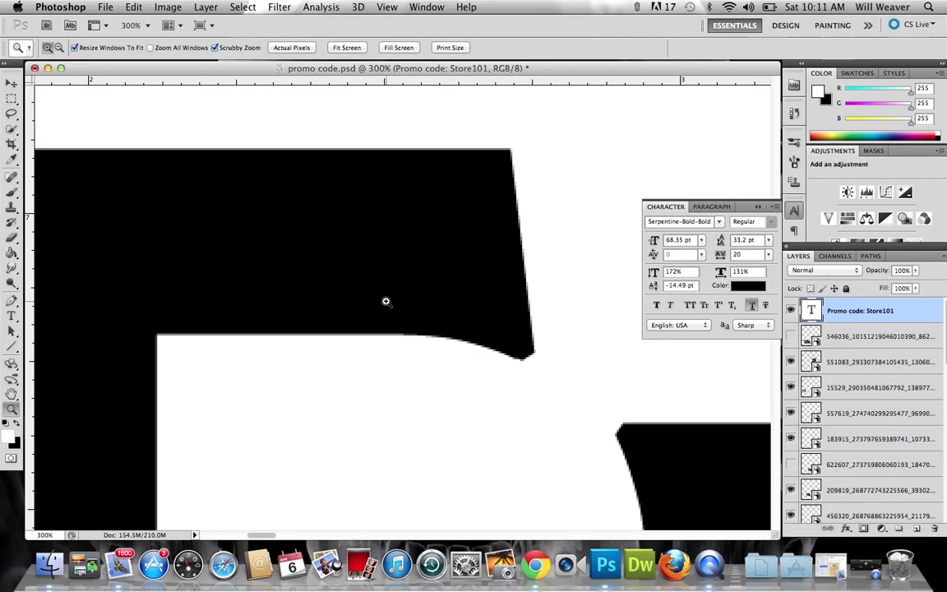
{"action": "scroll", "coordinate": [309, 251], "scroll_direction": "left", "scroll_amount": 4}
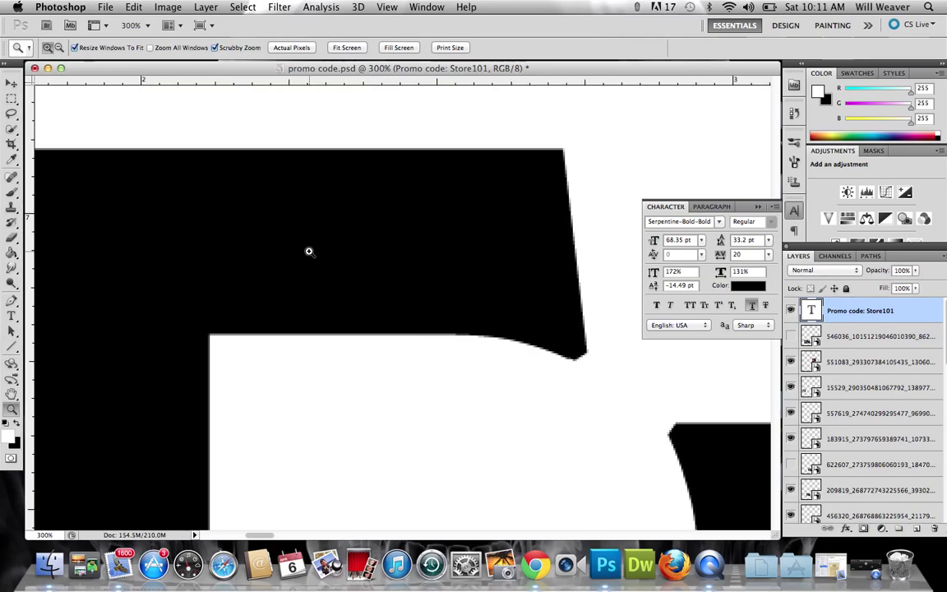
{"action": "scroll", "coordinate": [309, 251], "scroll_direction": "down", "scroll_amount": 5}
{"action": "scroll", "coordinate": [309, 250], "scroll_direction": "up", "scroll_amount": 4}
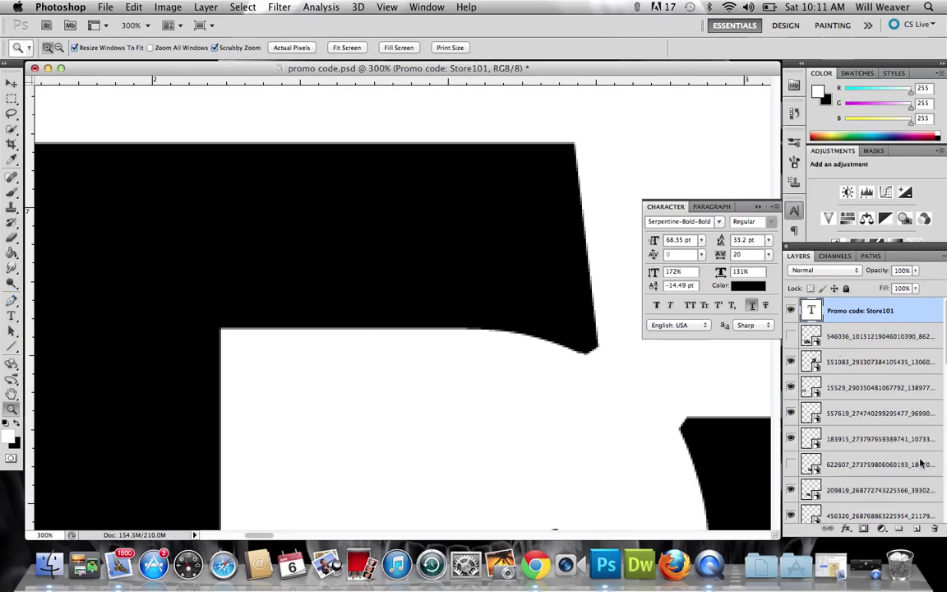
Create a new layer and start a Pen tool path along the slanted end of the F's top arm
{"action": "left_click", "coordinate": [917, 528]}
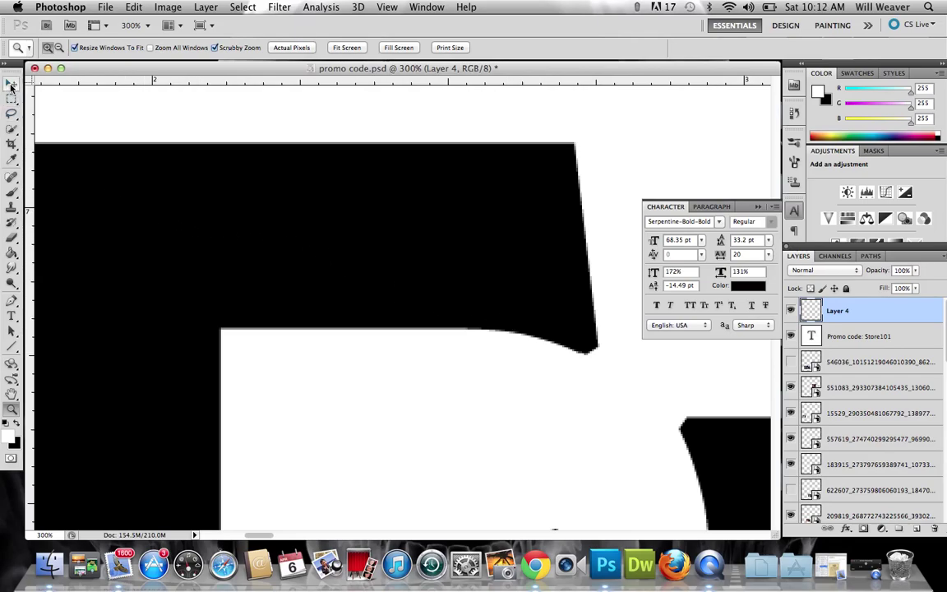
{"action": "left_click", "coordinate": [12, 301]}
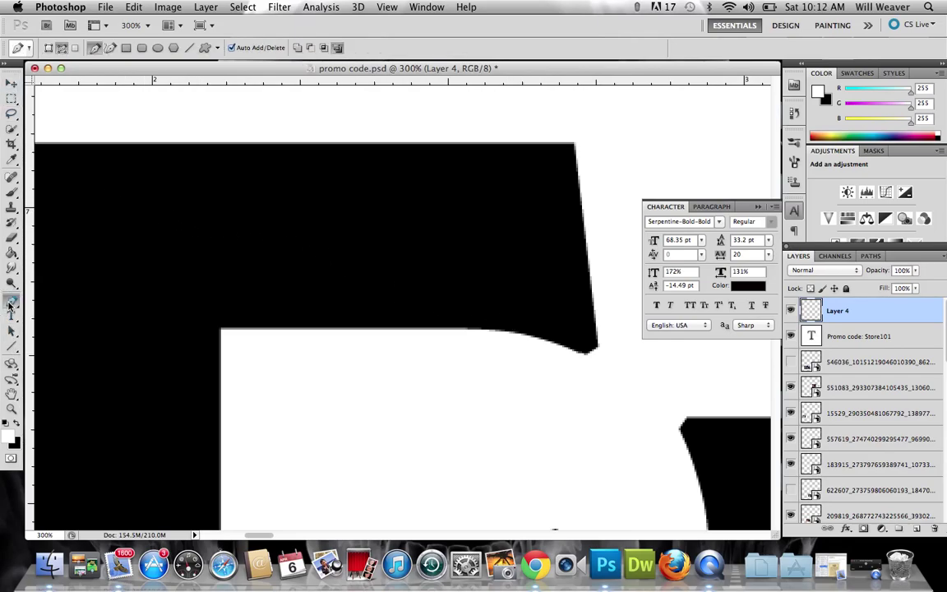
{"action": "left_click", "coordinate": [584, 353]}
{"action": "left_click", "coordinate": [574, 144]}
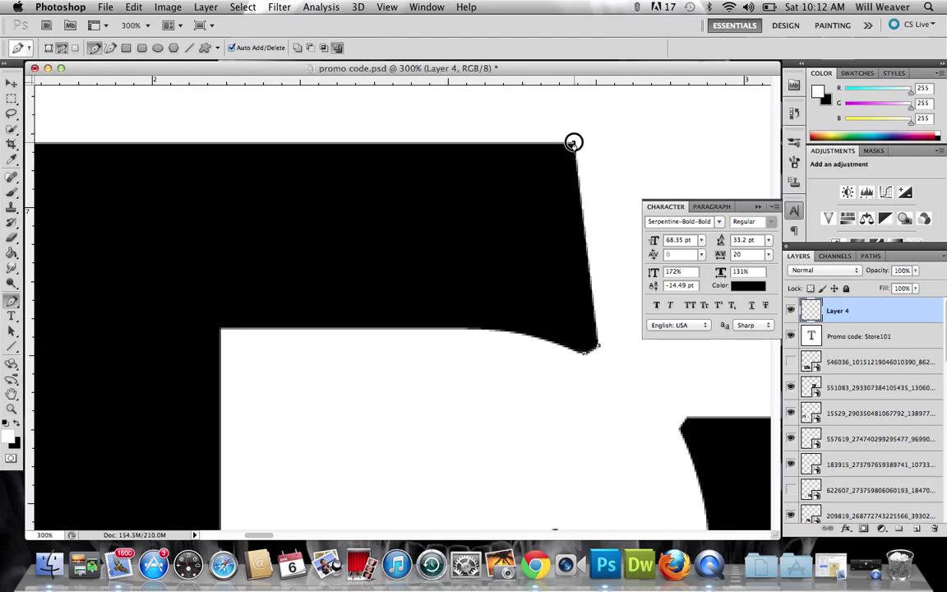
Continue the path across the F's top edge and down the curved upper-left side of the stem
{"action": "scroll", "coordinate": [477, 153], "scroll_direction": "left", "scroll_amount": 5}
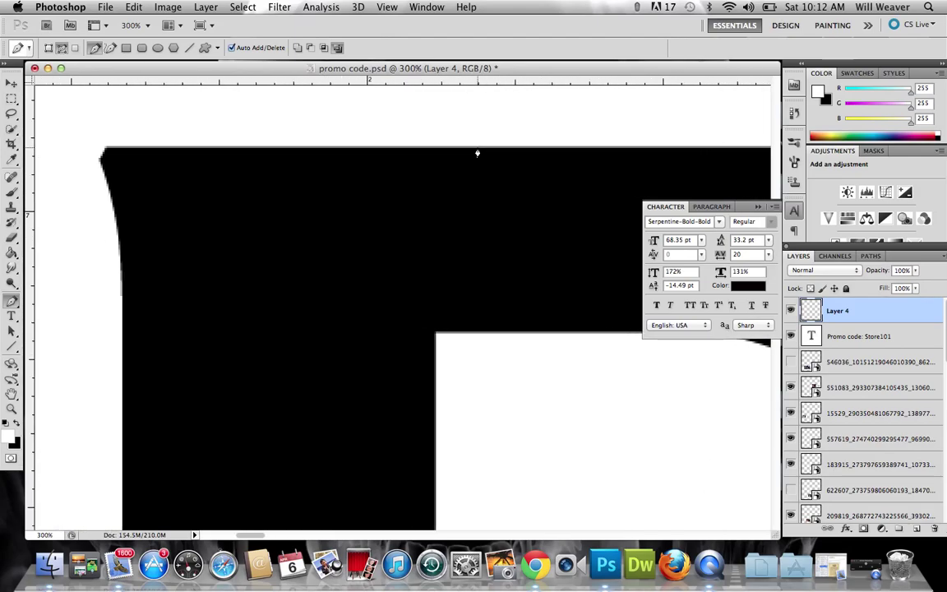
{"action": "left_click", "coordinate": [99, 162]}
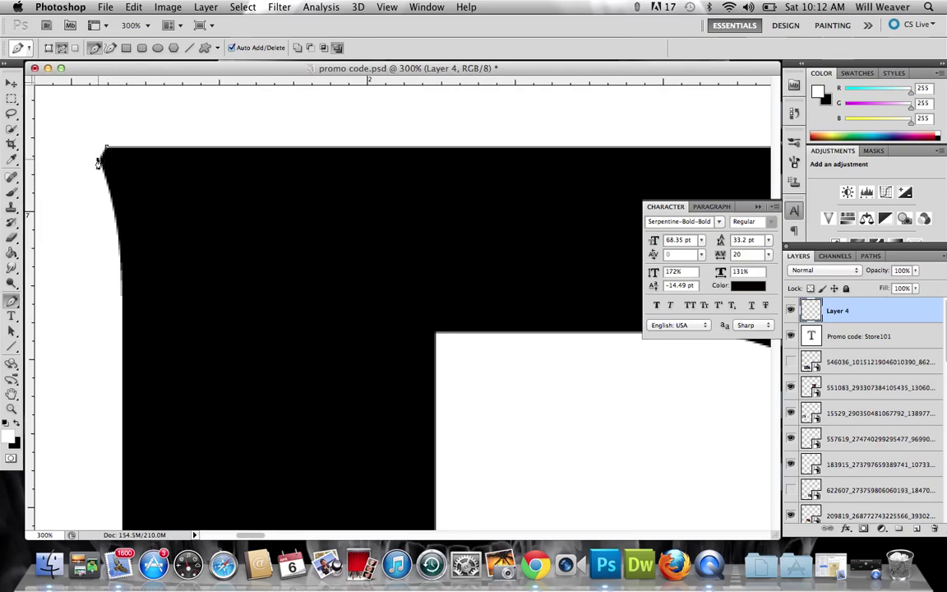
{"action": "left_click", "coordinate": [113, 209]}
{"action": "left_click", "coordinate": [116, 234]}
{"action": "left_click", "coordinate": [121, 263]}
Extend the path down the stem's left side and around the lower-left flare to the base corner, undoing a misplaced anchor point
{"action": "scroll", "coordinate": [121, 302], "scroll_direction": "down", "scroll_amount": 10}
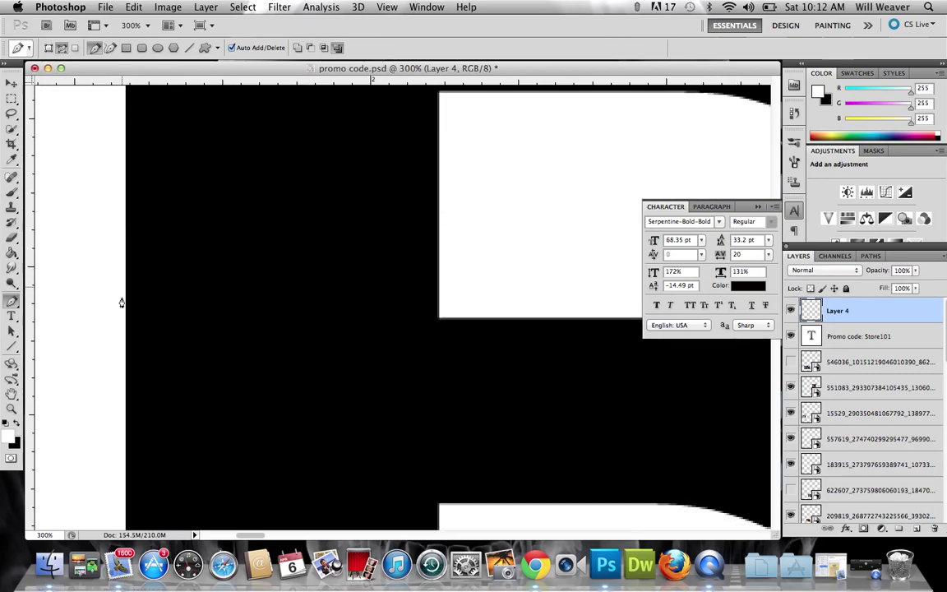
{"action": "scroll", "coordinate": [121, 302], "scroll_direction": "down", "scroll_amount": 10}
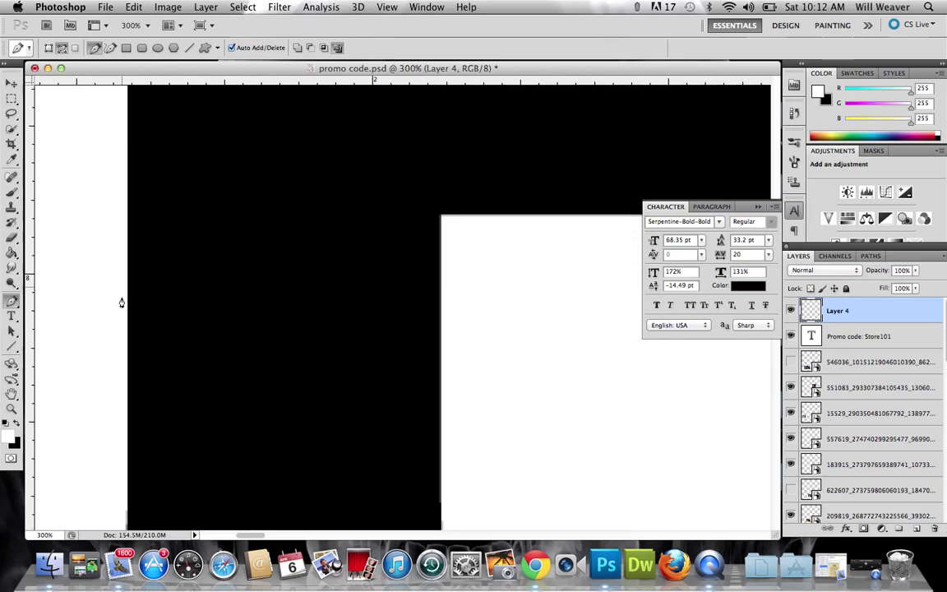
{"action": "scroll", "coordinate": [120, 302], "scroll_direction": "down", "scroll_amount": 5}
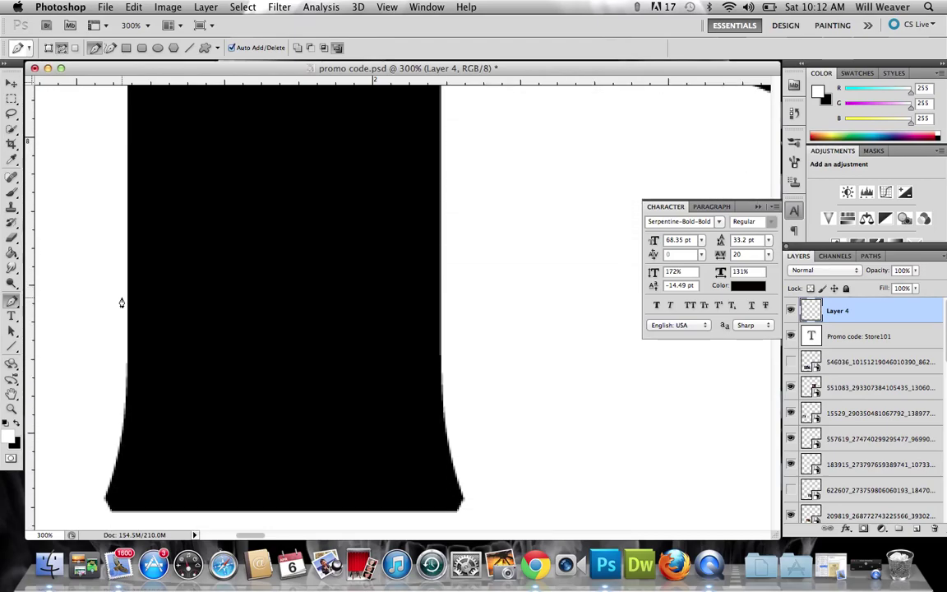
{"action": "left_click", "coordinate": [128, 374]}
{"action": "left_click", "coordinate": [123, 434]}
{"action": "left_click", "coordinate": [118, 463]}
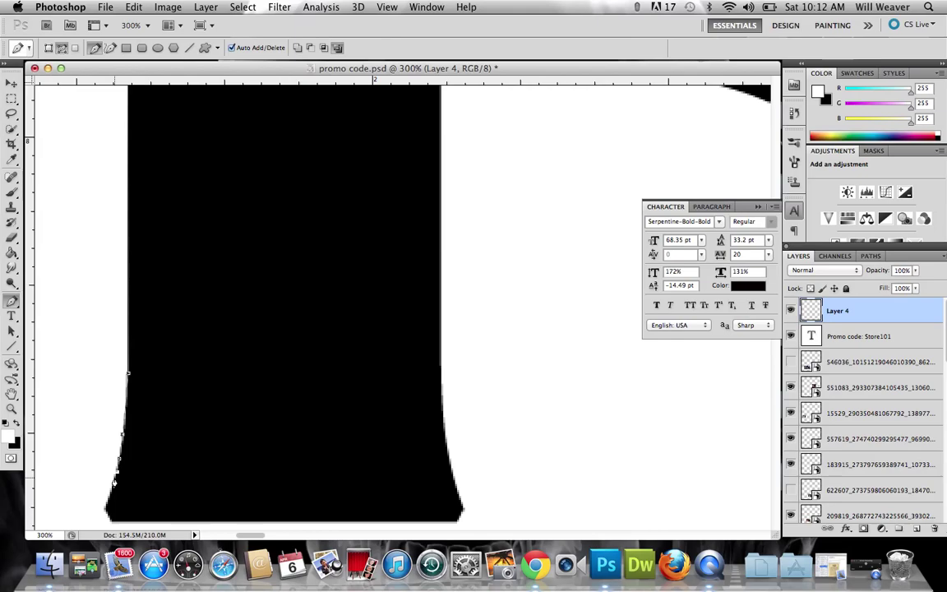
{"action": "key", "text": "super+z"}
{"action": "left_click", "coordinate": [106, 511]}
Continue the path up the stem's right side to the inner corner and along the underside of the F's middle arm
{"action": "scroll", "coordinate": [109, 522], "scroll_direction": "down", "scroll_amount": 3}
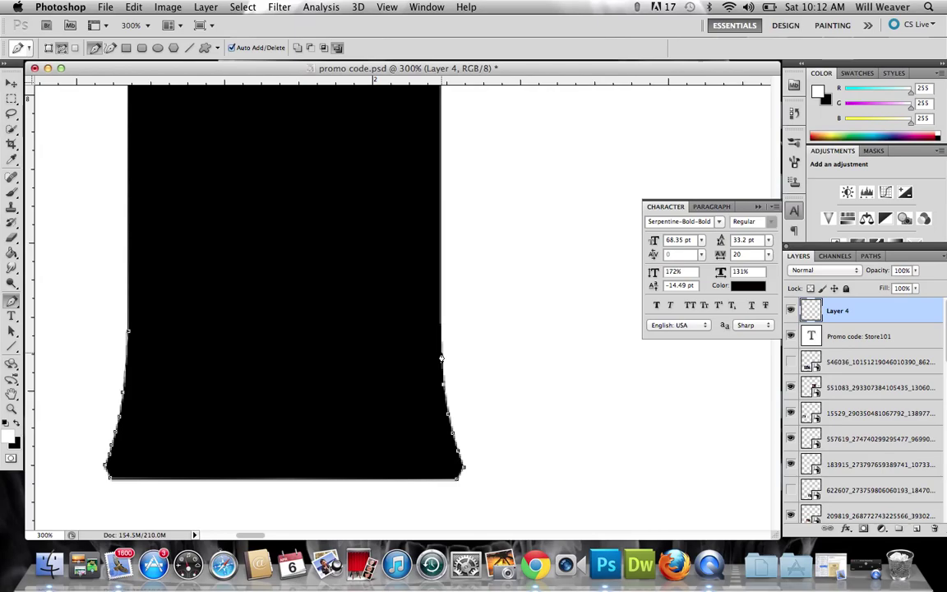
{"action": "scroll", "coordinate": [442, 358], "scroll_direction": "up", "scroll_amount": 5}
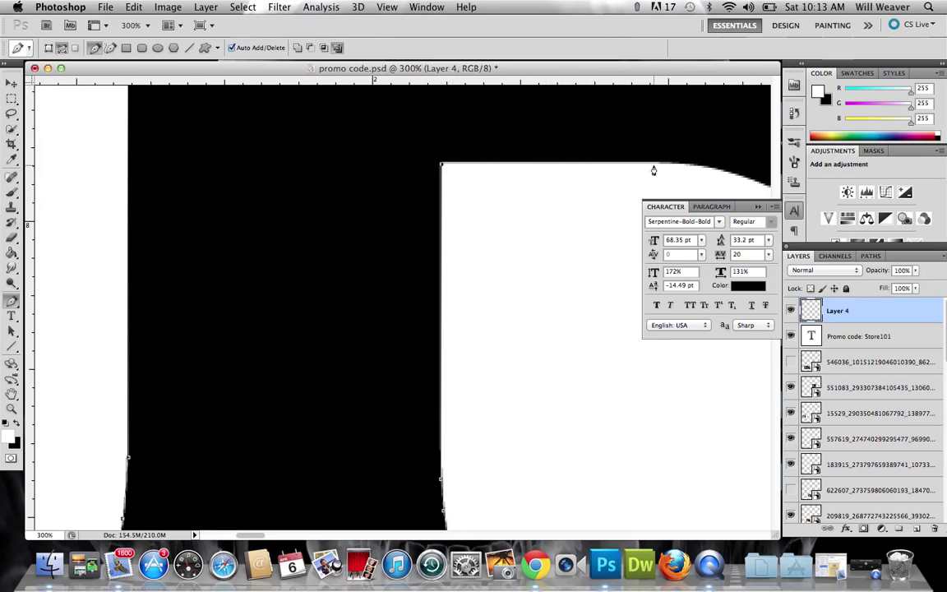
{"action": "scroll", "coordinate": [657, 168], "scroll_direction": "right", "scroll_amount": 2}
{"action": "scroll", "coordinate": [657, 168], "scroll_direction": "right", "scroll_amount": 3}
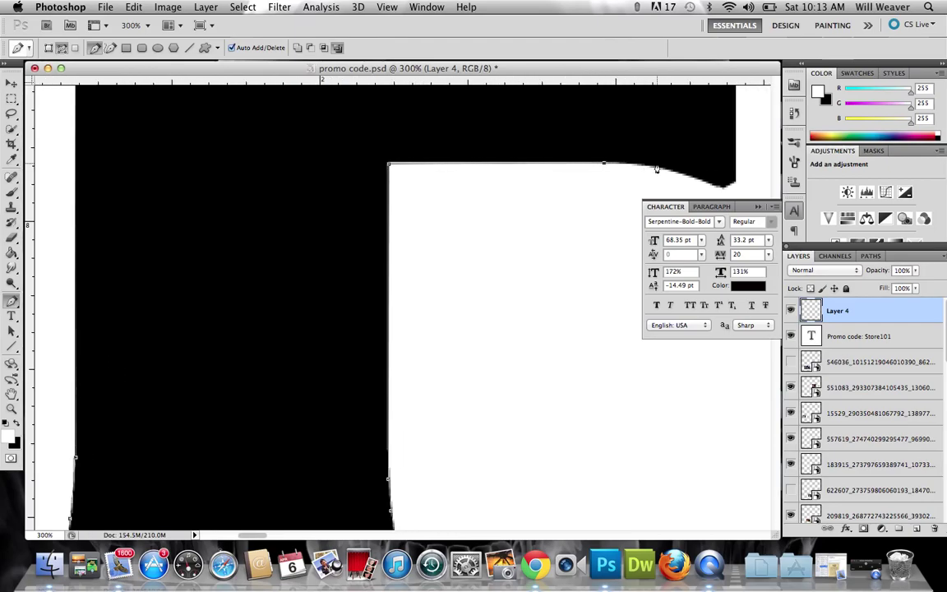
{"action": "left_click", "coordinate": [586, 163]}
{"action": "left_click", "coordinate": [600, 164]}
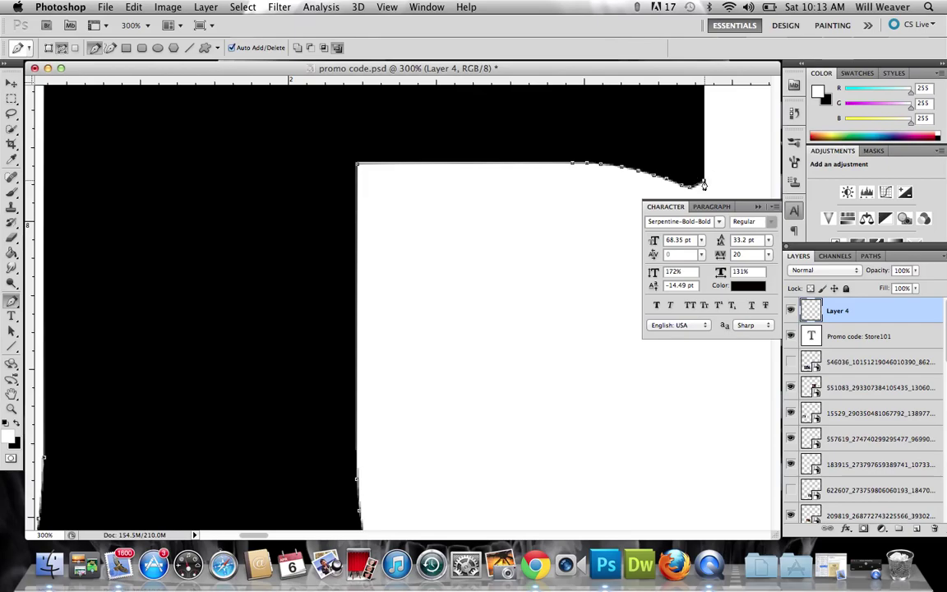
Trace the vertical end of the F's middle arm and the curve along its upper edge
{"action": "scroll", "coordinate": [714, 173], "scroll_direction": "up", "scroll_amount": 3}
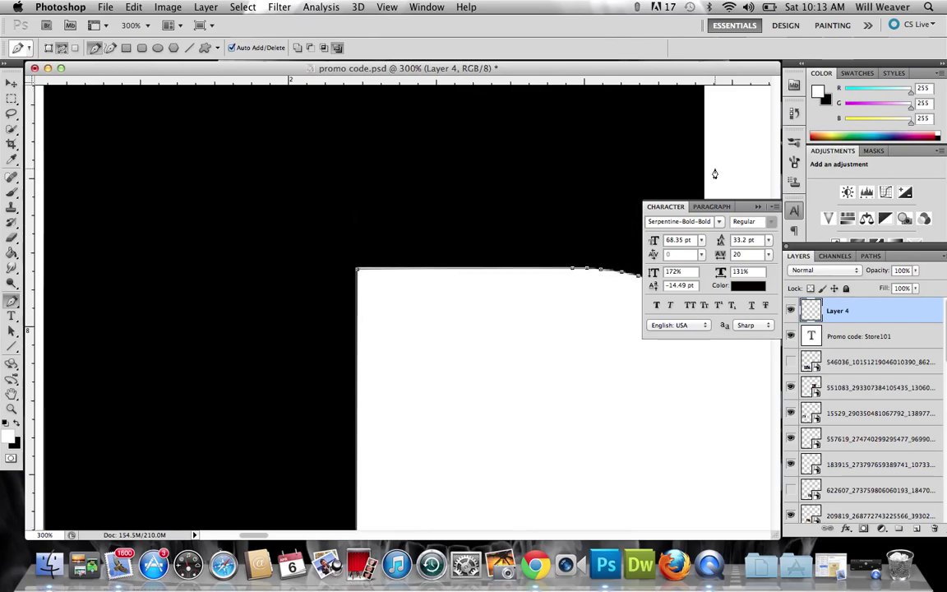
{"action": "scroll", "coordinate": [715, 173], "scroll_direction": "right", "scroll_amount": 5}
{"action": "scroll", "coordinate": [564, 200], "scroll_direction": "up", "scroll_amount": 2}
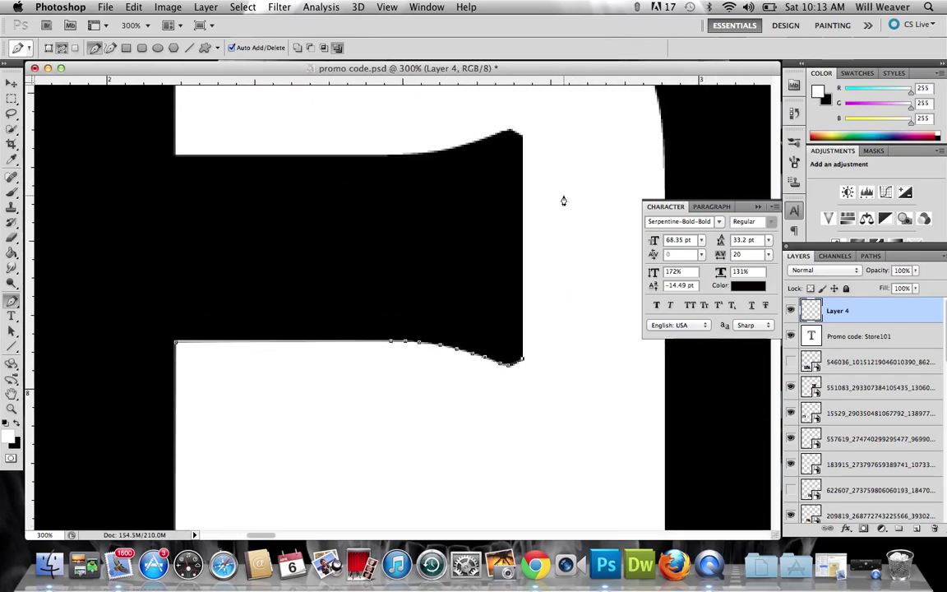
{"action": "scroll", "coordinate": [563, 201], "scroll_direction": "up", "scroll_amount": 2}
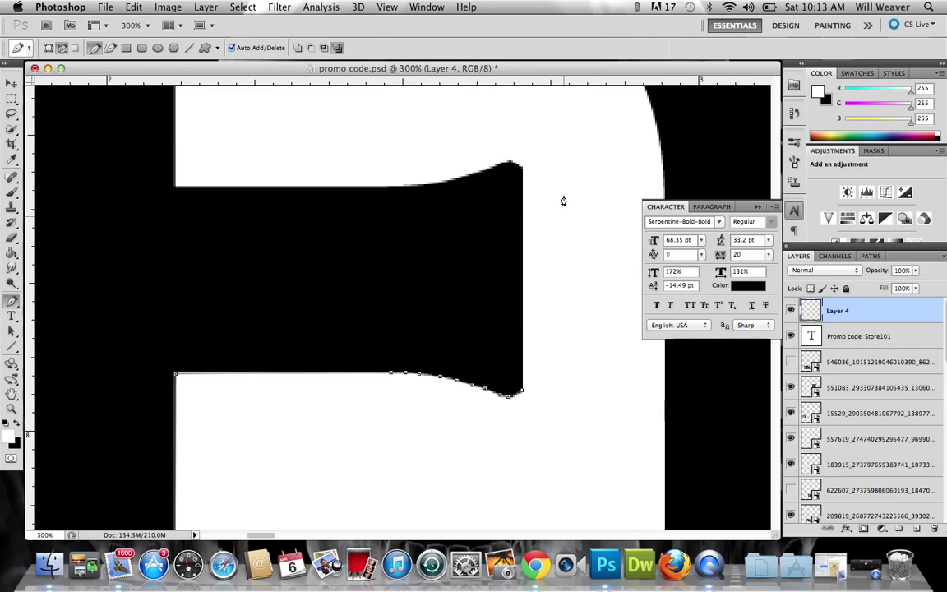
{"action": "left_click", "coordinate": [523, 178]}
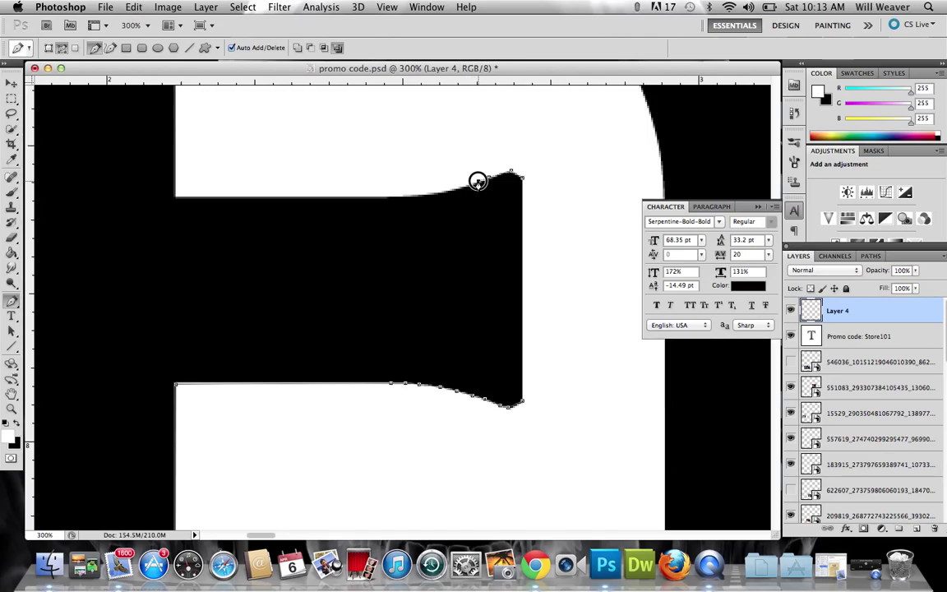
{"action": "left_click", "coordinate": [469, 186]}
{"action": "left_click", "coordinate": [430, 192]}
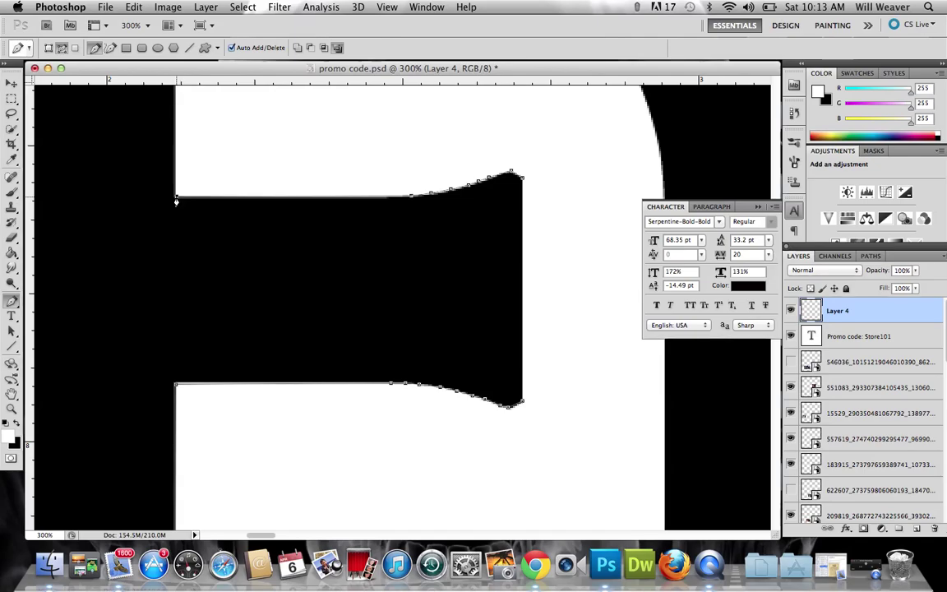
Continue the path up to the upper inner corner and along the curved underside of the F's top arm
{"action": "scroll", "coordinate": [176, 202], "scroll_direction": "up", "scroll_amount": 5}
{"action": "scroll", "coordinate": [176, 201], "scroll_direction": "up", "scroll_amount": 1}
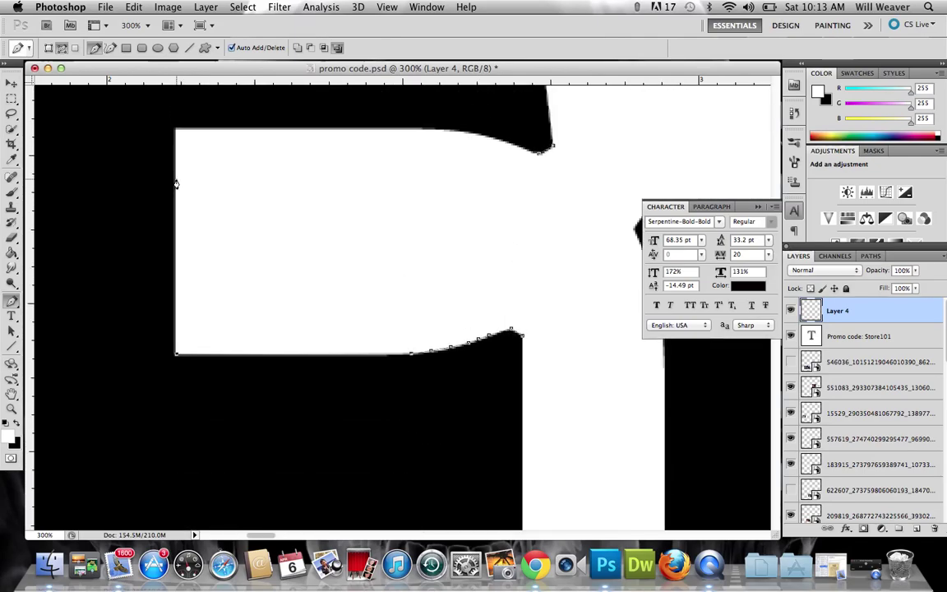
{"action": "left_click", "coordinate": [175, 131]}
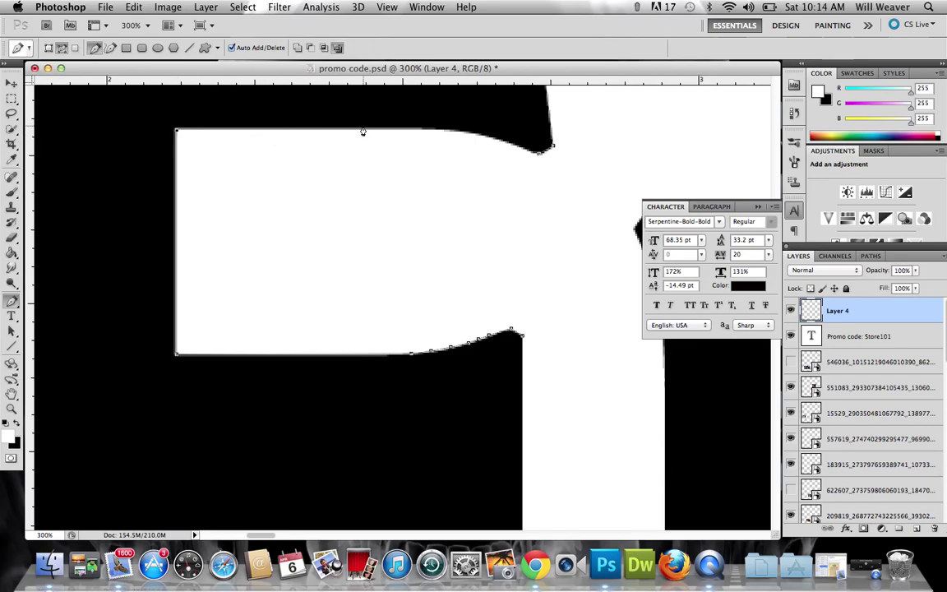
{"action": "left_click", "coordinate": [419, 130]}
{"action": "left_click", "coordinate": [435, 130]}
{"action": "left_click", "coordinate": [465, 131]}
{"action": "left_click", "coordinate": [482, 136]}
{"action": "left_click", "coordinate": [511, 145]}
Examine the F as a whole, and then its upper-left corner close up
{"action": "key", "text": "z"}
{"action": "left_click", "coordinate": [395, 283], "text": "alt"}
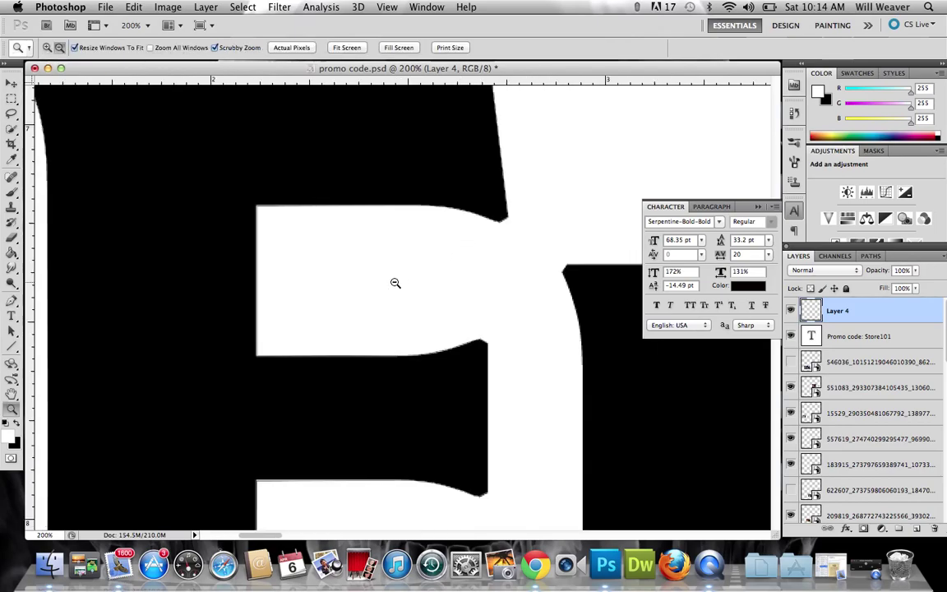
{"action": "left_click", "coordinate": [396, 283], "text": "alt"}
{"action": "left_click", "coordinate": [396, 283], "text": "alt"}
{"action": "scroll", "coordinate": [396, 283], "scroll_direction": "down", "scroll_amount": 3}
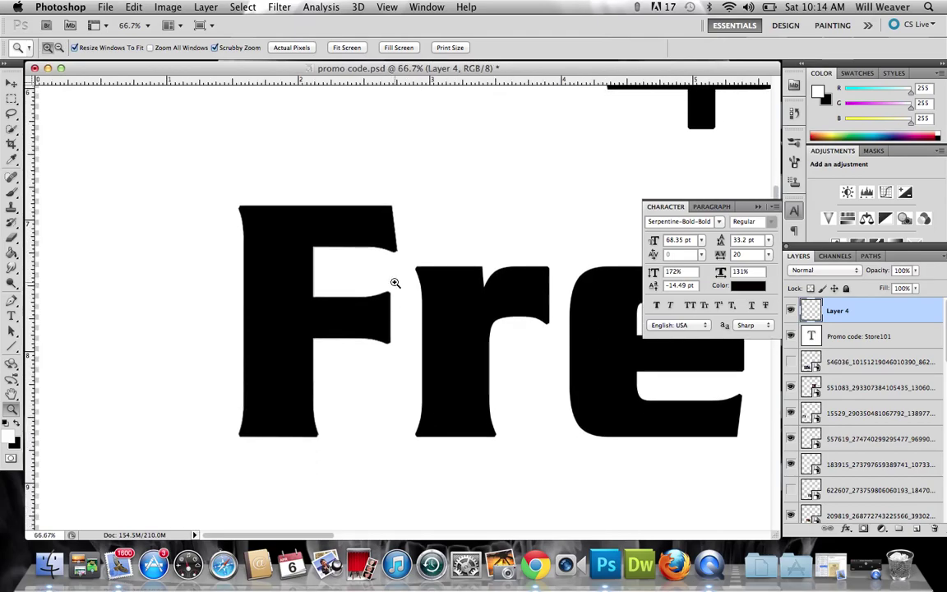
{"action": "left_click", "coordinate": [280, 301]}
{"action": "left_click", "coordinate": [281, 302]}
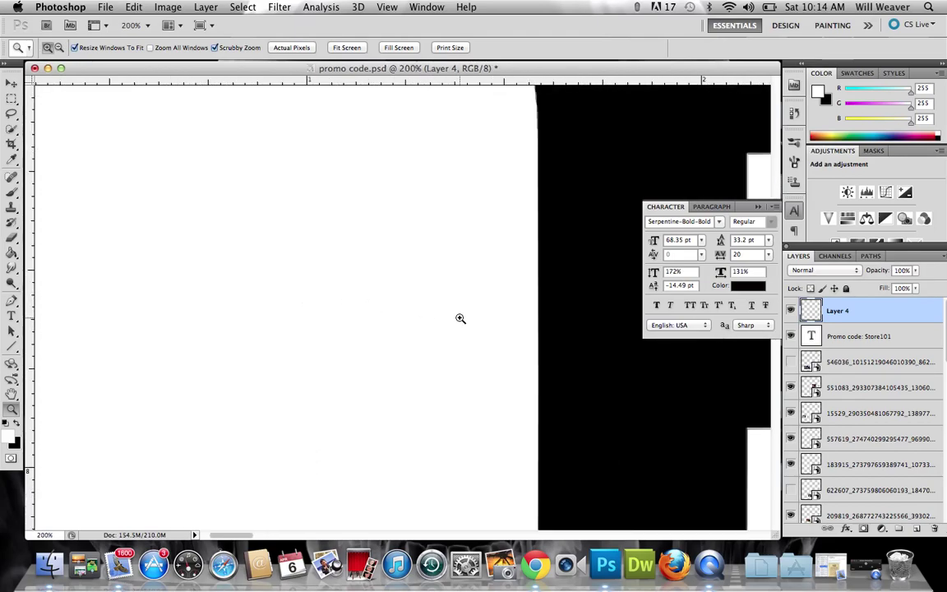
{"action": "left_click", "coordinate": [535, 310]}
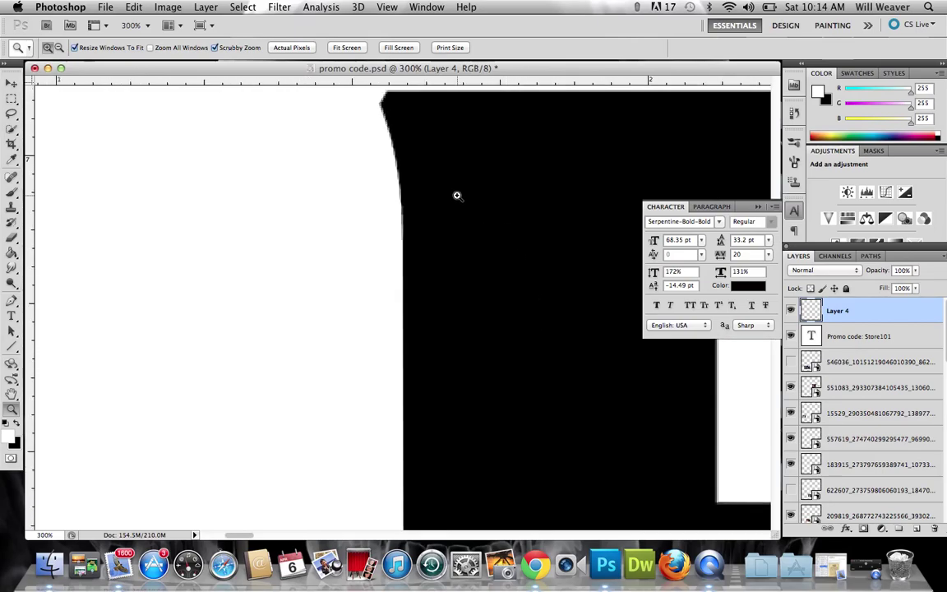
{"action": "left_click", "coordinate": [457, 195]}
{"action": "left_click", "coordinate": [458, 195]}
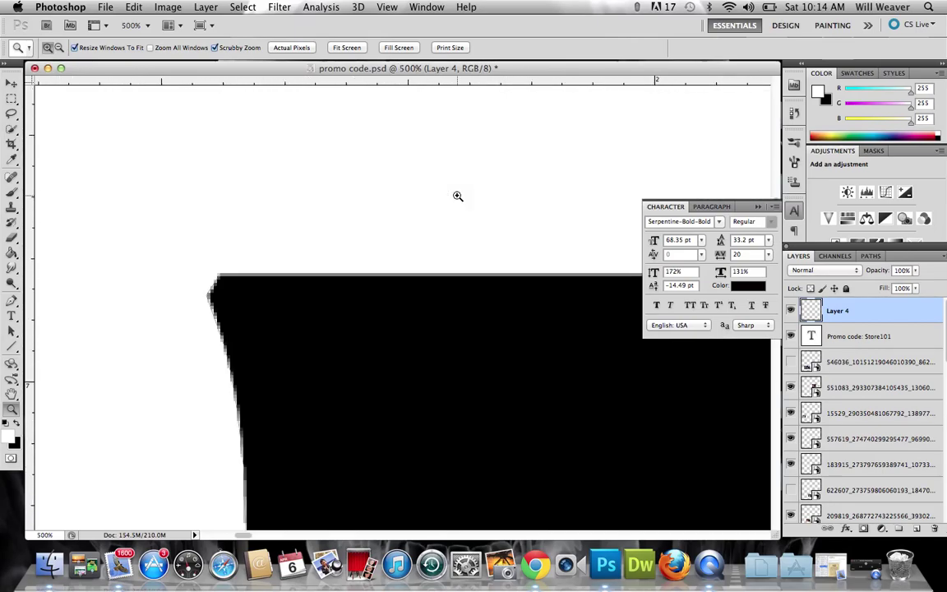
Convert the traced F path into a new anti-aliased selection with a feather radius of 0 pixels
{"action": "left_click", "coordinate": [215, 314]}
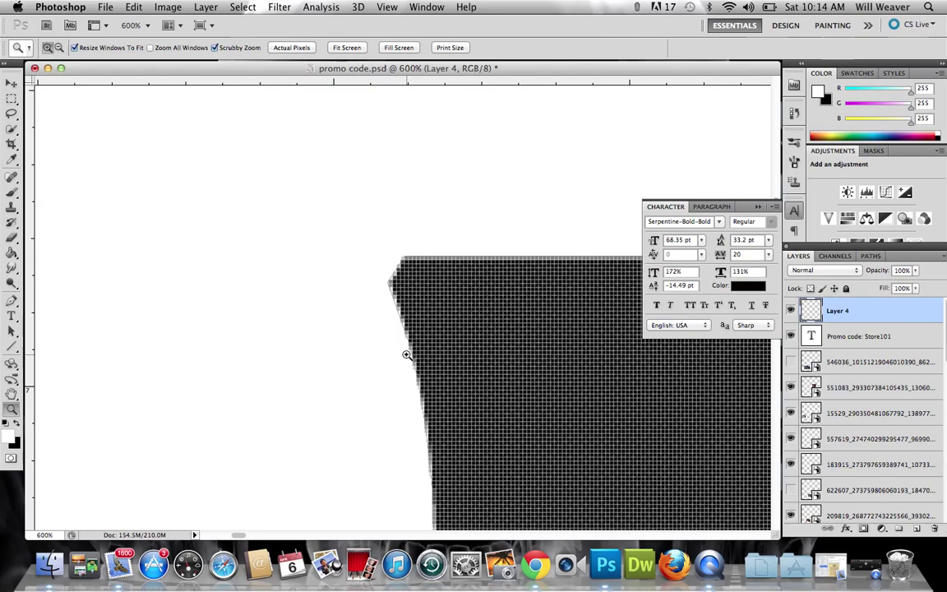
{"action": "left_click", "coordinate": [416, 294], "text": "alt"}
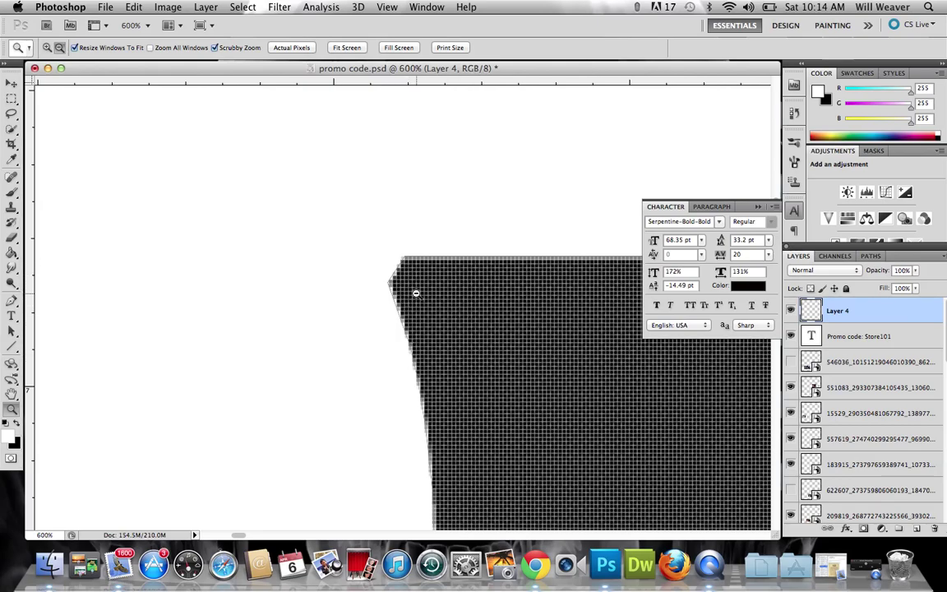
{"action": "left_click", "coordinate": [416, 293], "text": "alt"}
{"action": "left_click", "coordinate": [417, 292], "text": "alt"}
{"action": "left_click", "coordinate": [419, 291], "text": "alt"}
{"action": "left_click", "coordinate": [419, 291], "text": "alt"}
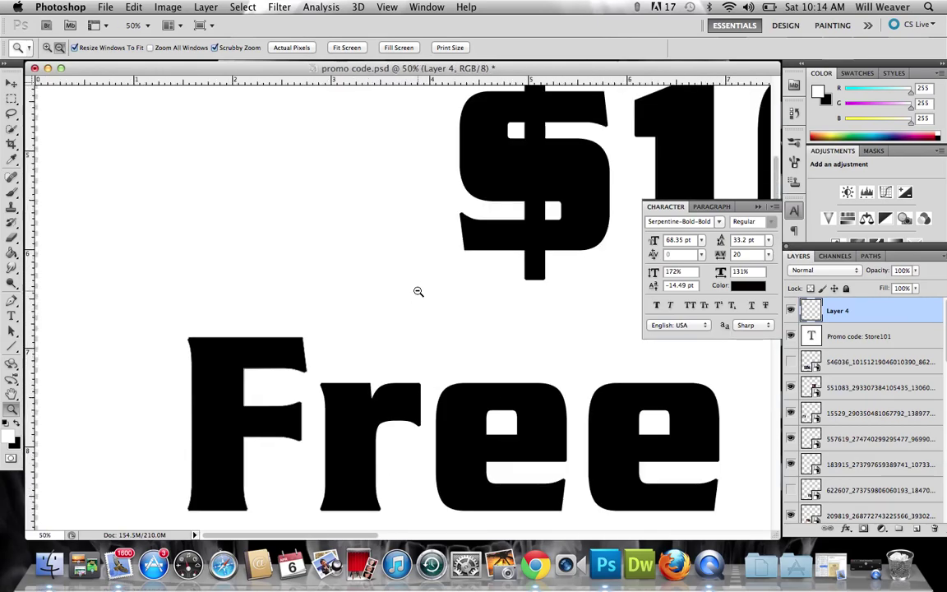
{"action": "scroll", "coordinate": [307, 363], "scroll_direction": "down", "scroll_amount": 3}
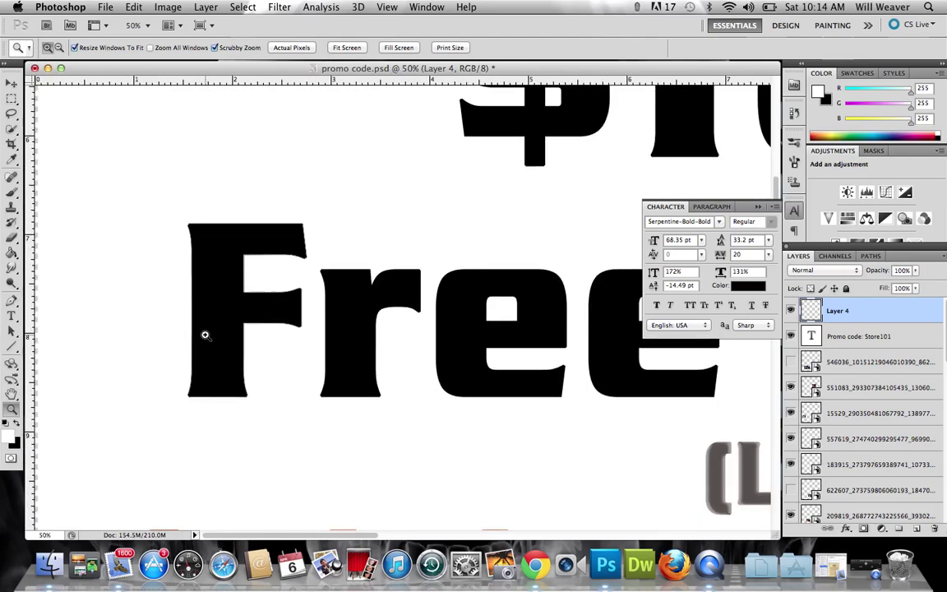
{"action": "left_click", "coordinate": [10, 301]}
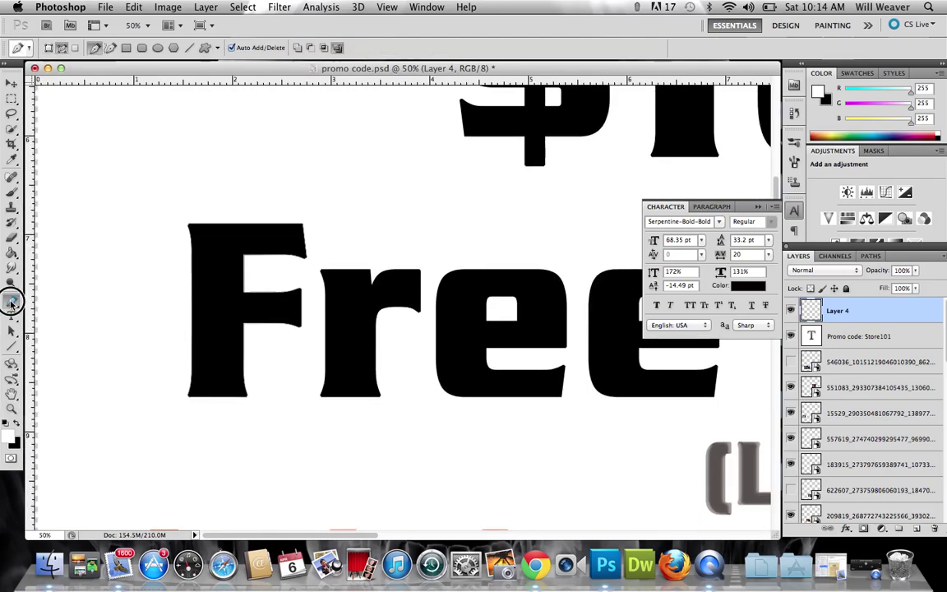
{"action": "right_click", "coordinate": [228, 273]}
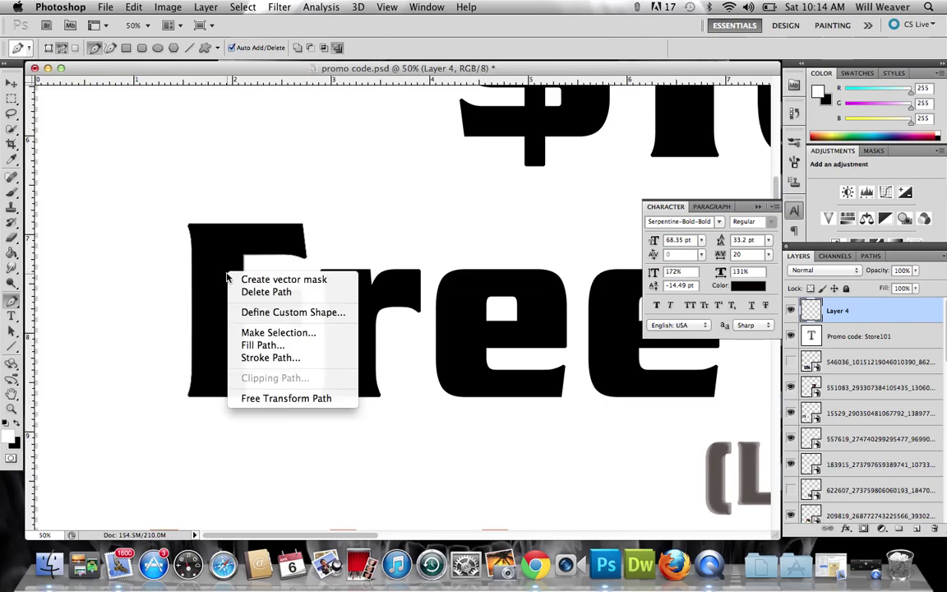
{"action": "left_click", "coordinate": [323, 334]}
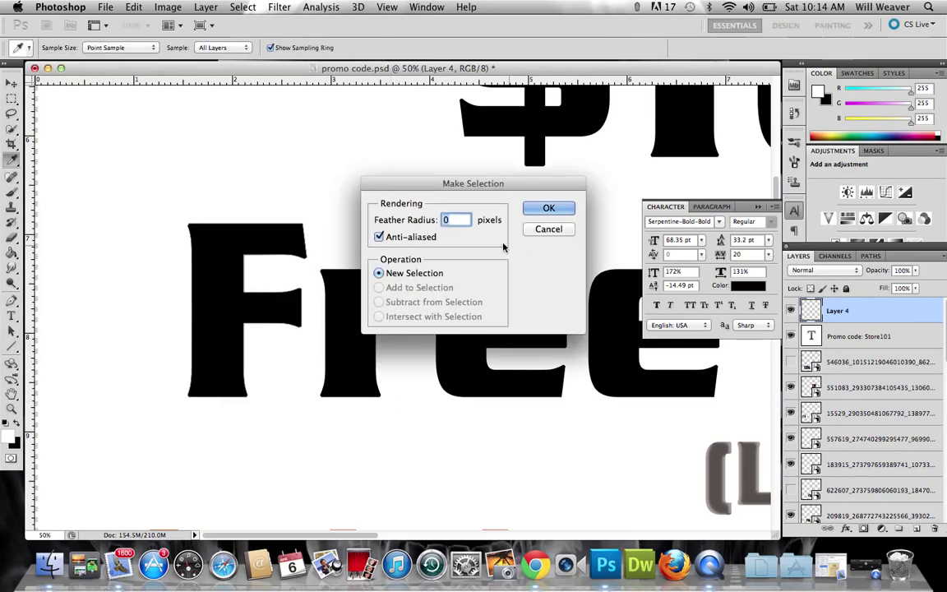
{"action": "left_click", "coordinate": [549, 211]}
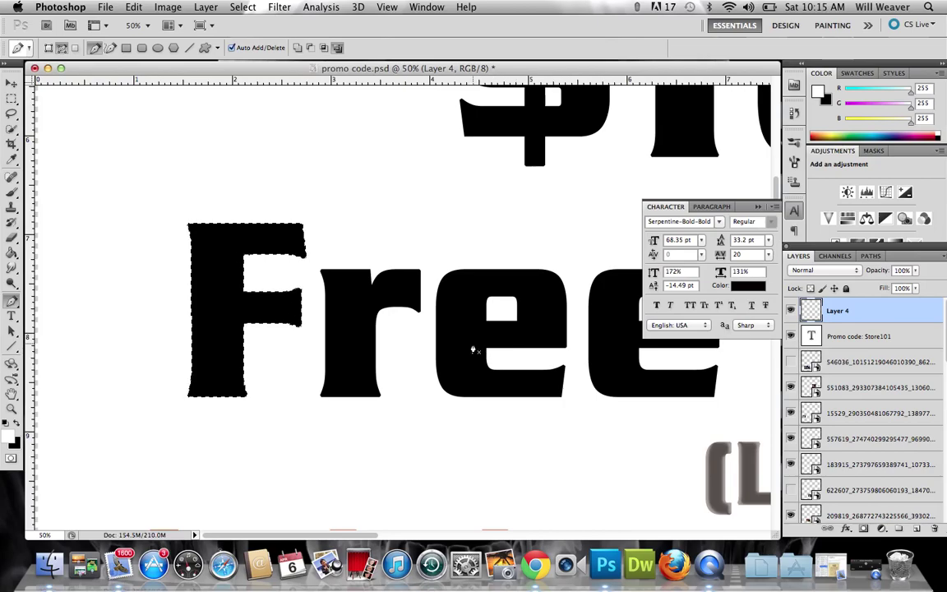
Hide the Free Delivery text layer to view the F selection outline on its own
{"action": "scroll", "coordinate": [524, 381], "scroll_direction": "down", "scroll_amount": 5}
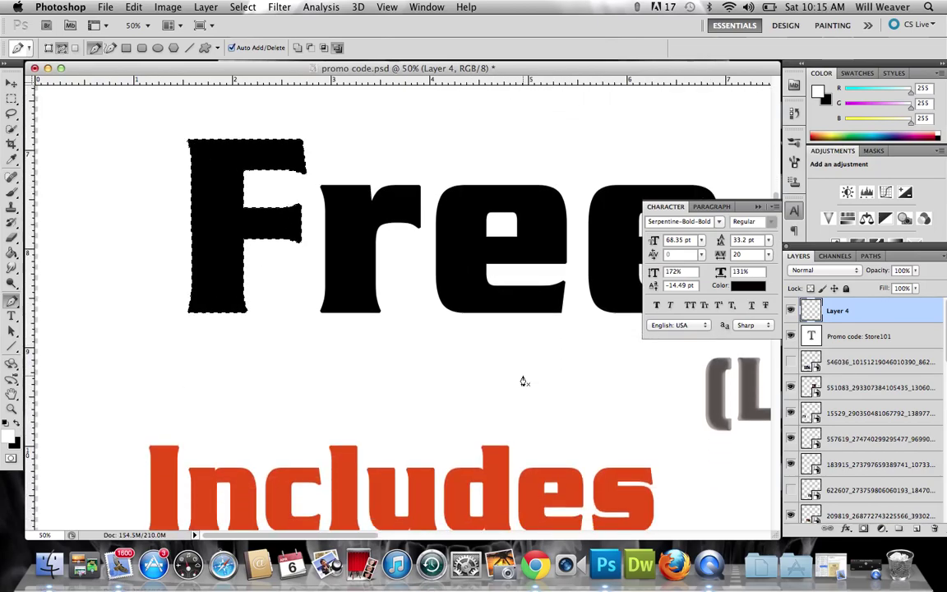
{"action": "scroll", "coordinate": [524, 380], "scroll_direction": "up", "scroll_amount": 2}
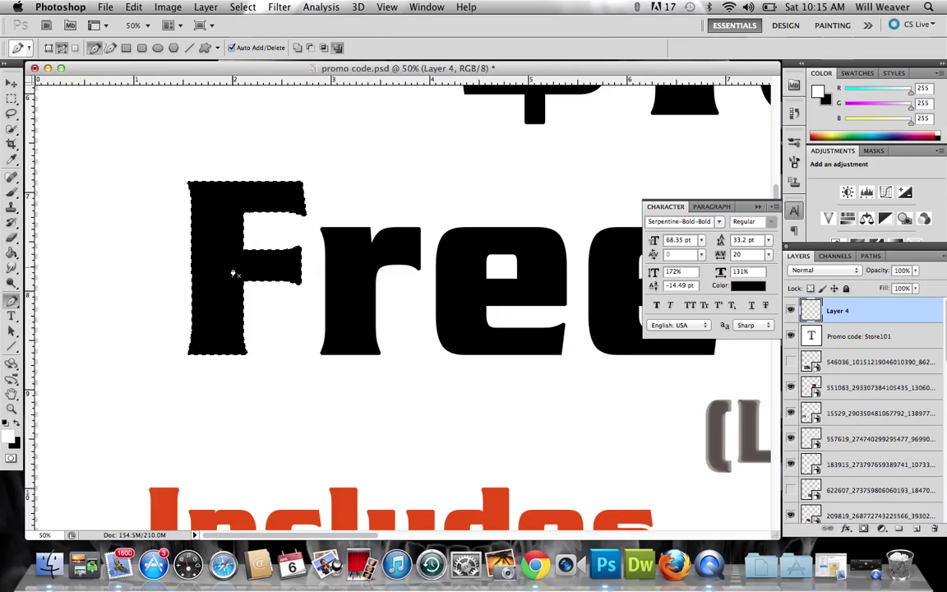
{"action": "scroll", "coordinate": [833, 441], "scroll_direction": "down", "scroll_amount": 10}
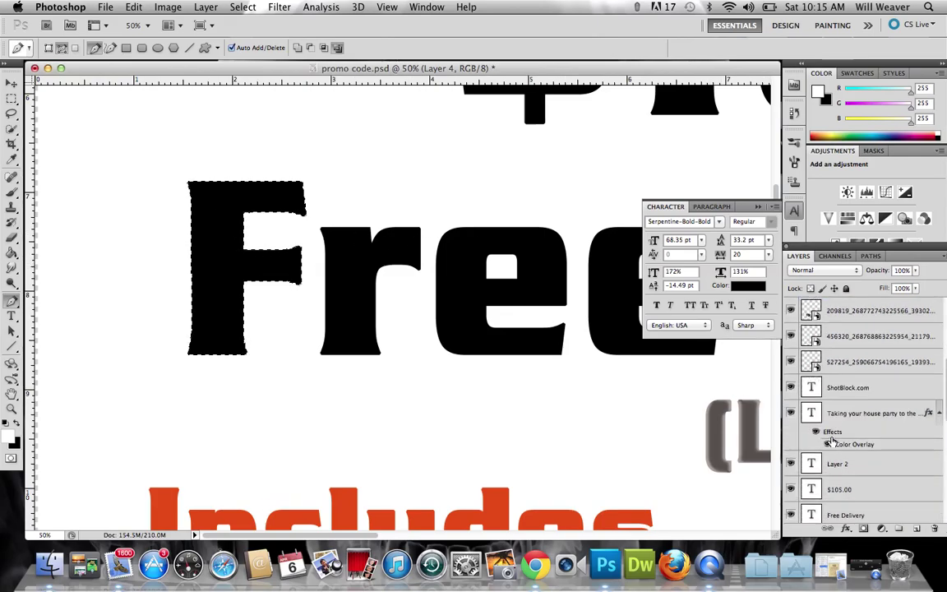
{"action": "scroll", "coordinate": [832, 442], "scroll_direction": "up", "scroll_amount": 10}
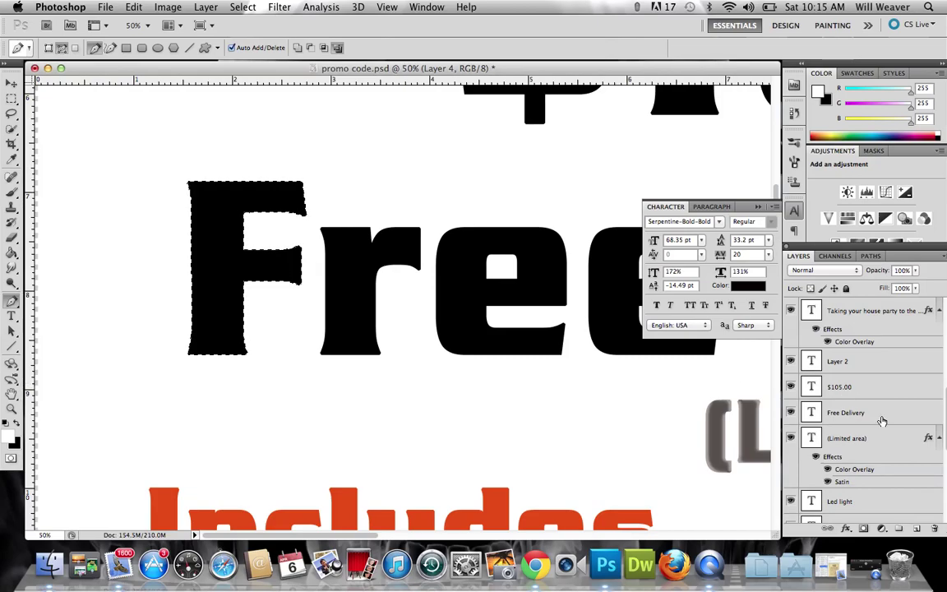
{"action": "scroll", "coordinate": [881, 419], "scroll_direction": "down", "scroll_amount": 1}
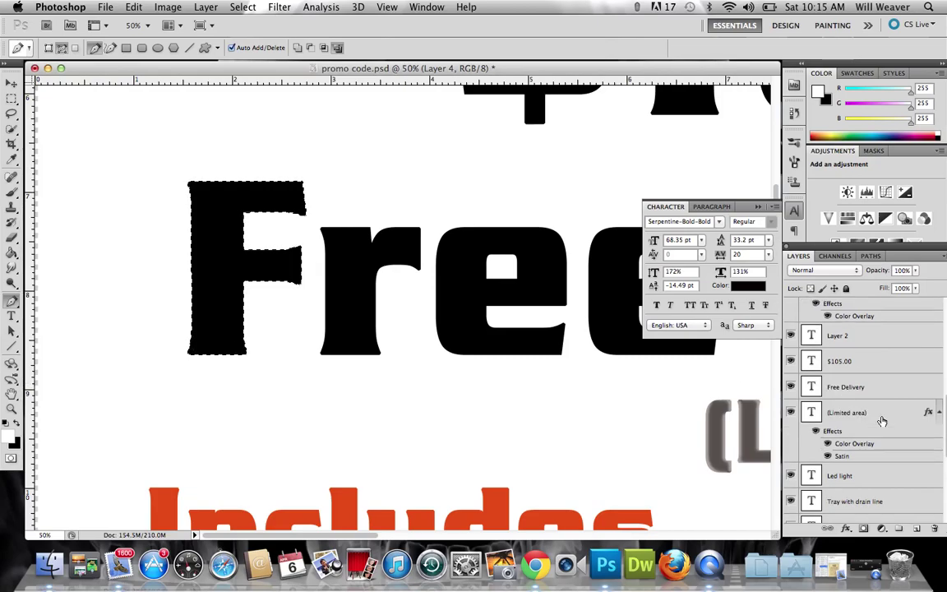
{"action": "left_click", "coordinate": [791, 387]}
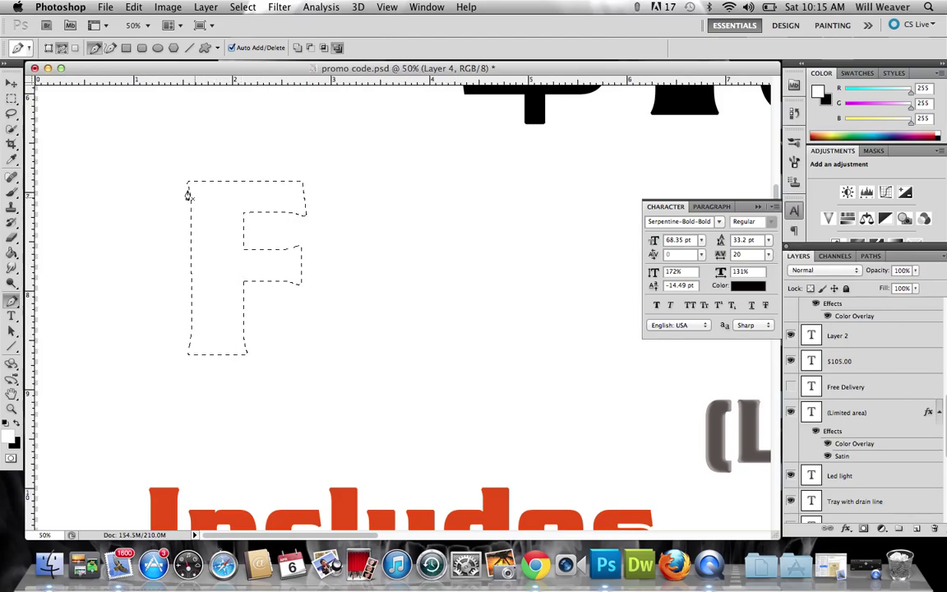
{"action": "left_click", "coordinate": [105, 7]}
{"action": "mouse_move", "coordinate": [125, 8]}
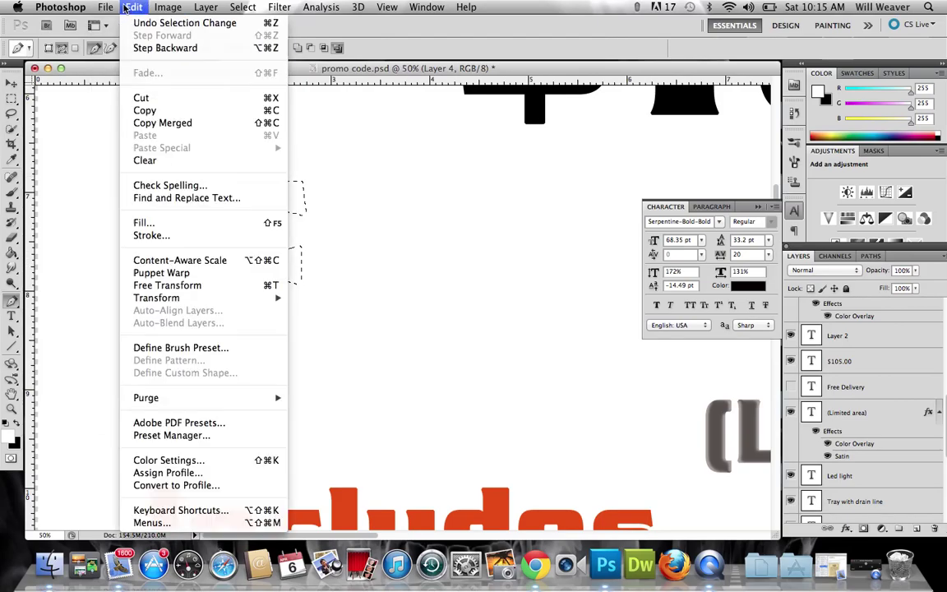
{"action": "left_click", "coordinate": [146, 222]}
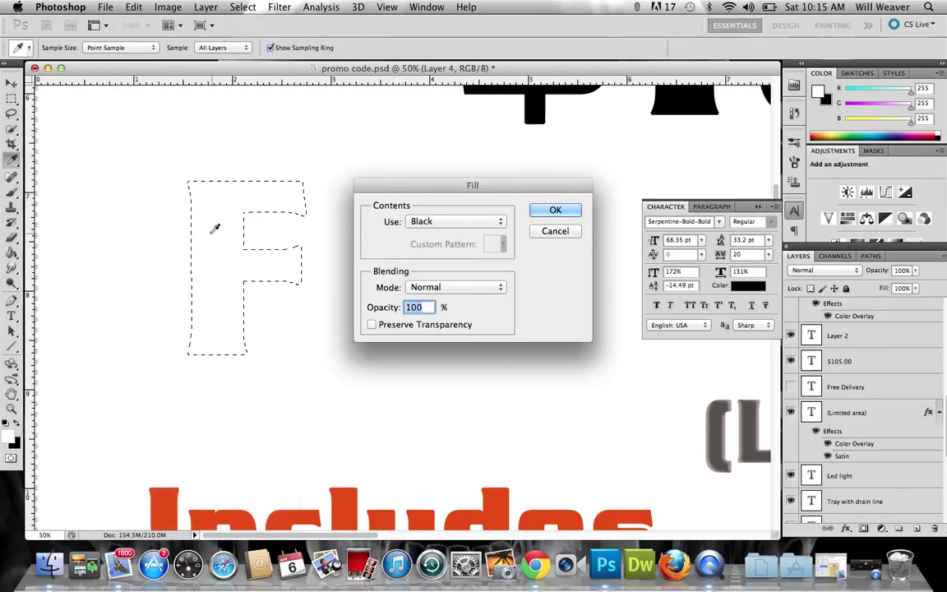
{"action": "left_click", "coordinate": [566, 233]}
{"action": "key", "text": "p"}
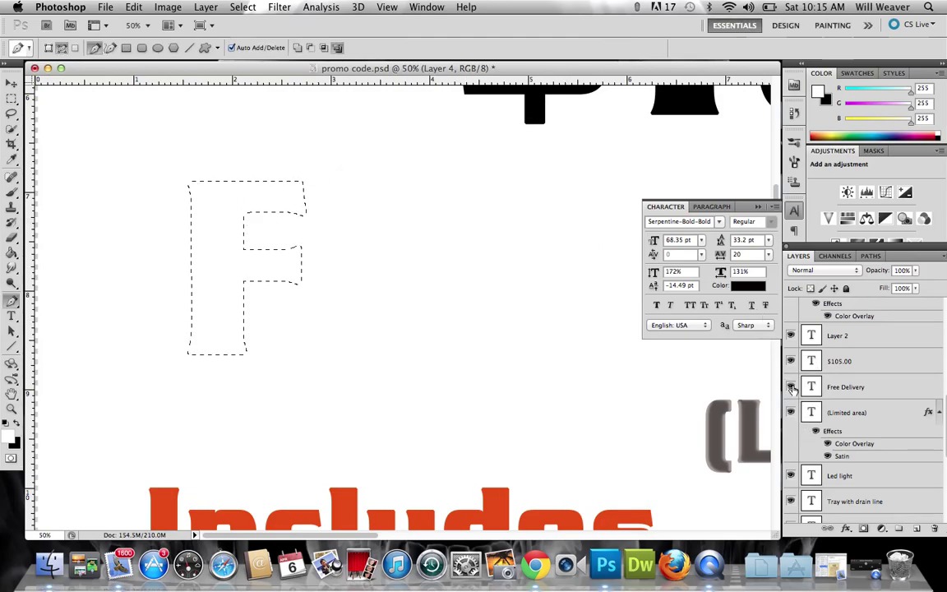
Show the Free Delivery text layer again and fill the F selection on Layer 4 with blue 1546a8 in Normal mode at 100% opacity
{"action": "left_click", "coordinate": [791, 387]}
{"action": "scroll", "coordinate": [833, 371], "scroll_direction": "up", "scroll_amount": 5}
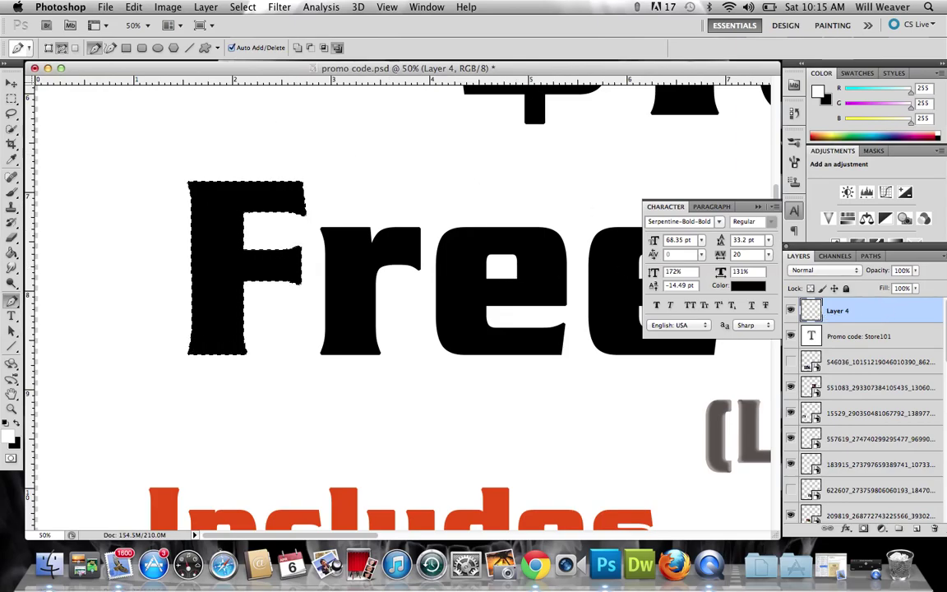
{"action": "left_click", "coordinate": [104, 8]}
{"action": "mouse_move", "coordinate": [133, 7]}
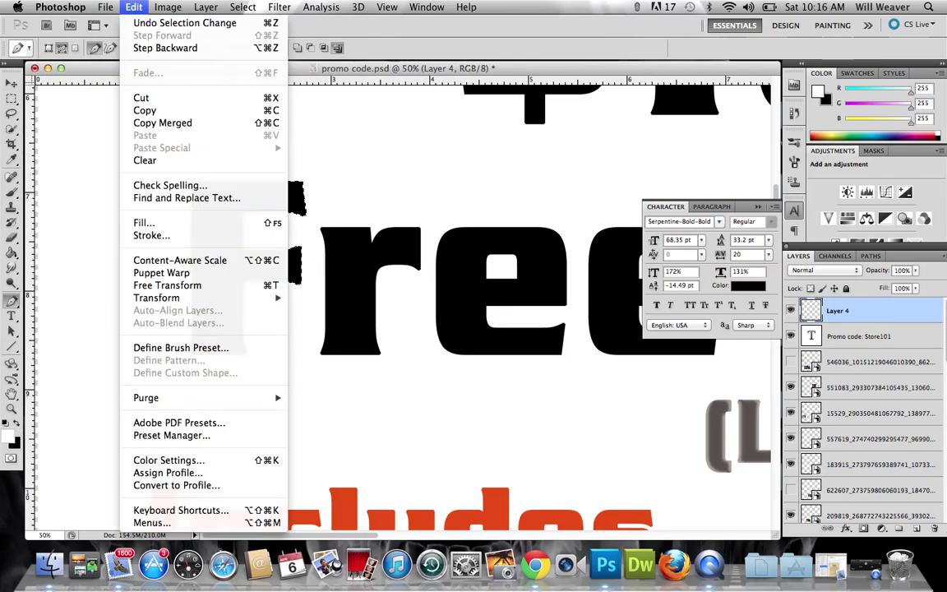
{"action": "left_click", "coordinate": [144, 223]}
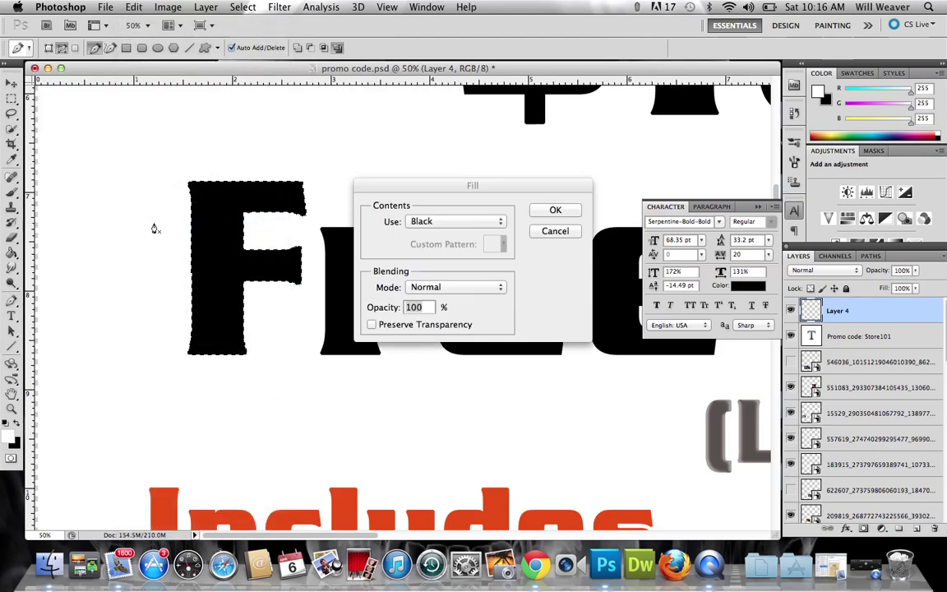
{"action": "left_click", "coordinate": [492, 223]}
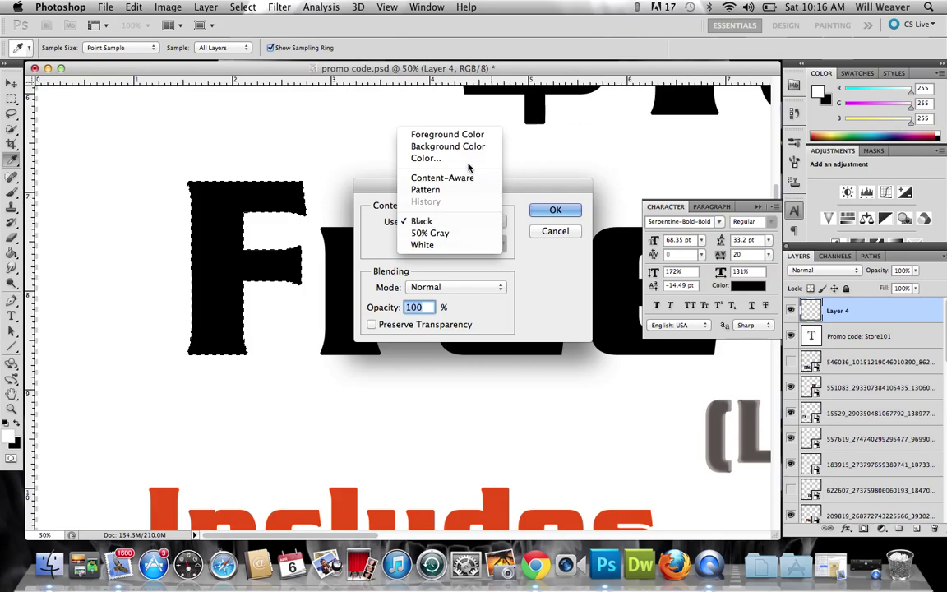
{"action": "left_click", "coordinate": [421, 158]}
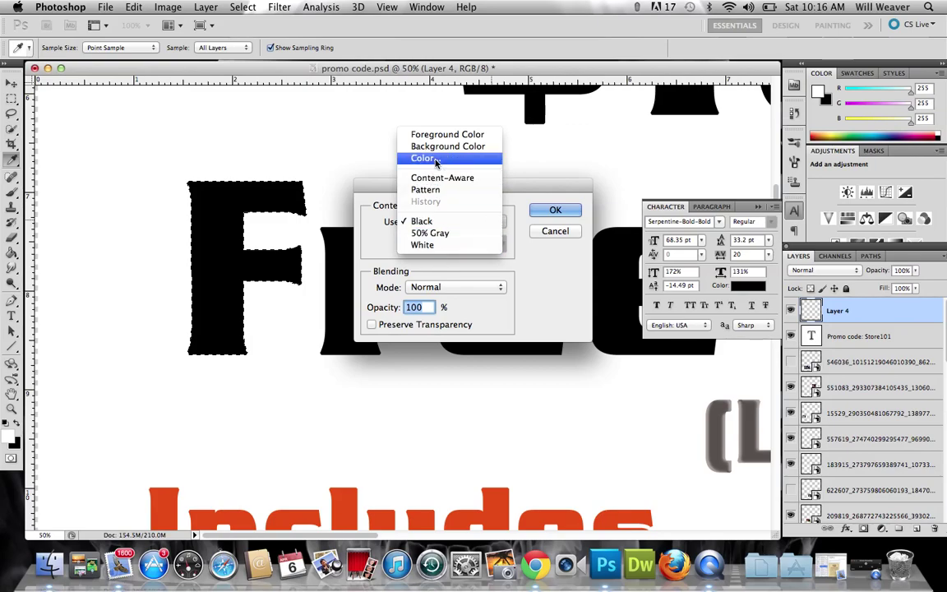
{"action": "left_click", "coordinate": [726, 324]}
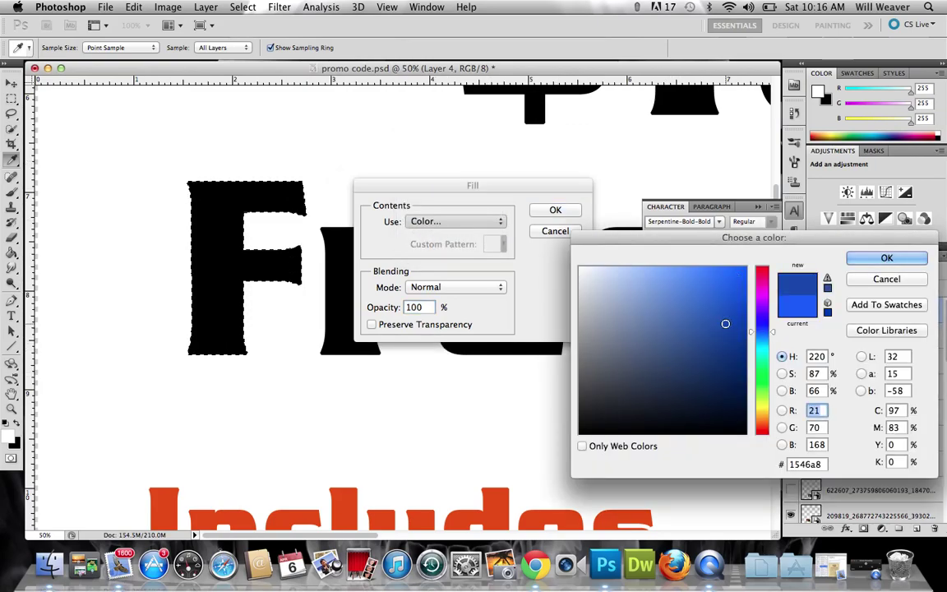
{"action": "left_click", "coordinate": [888, 258]}
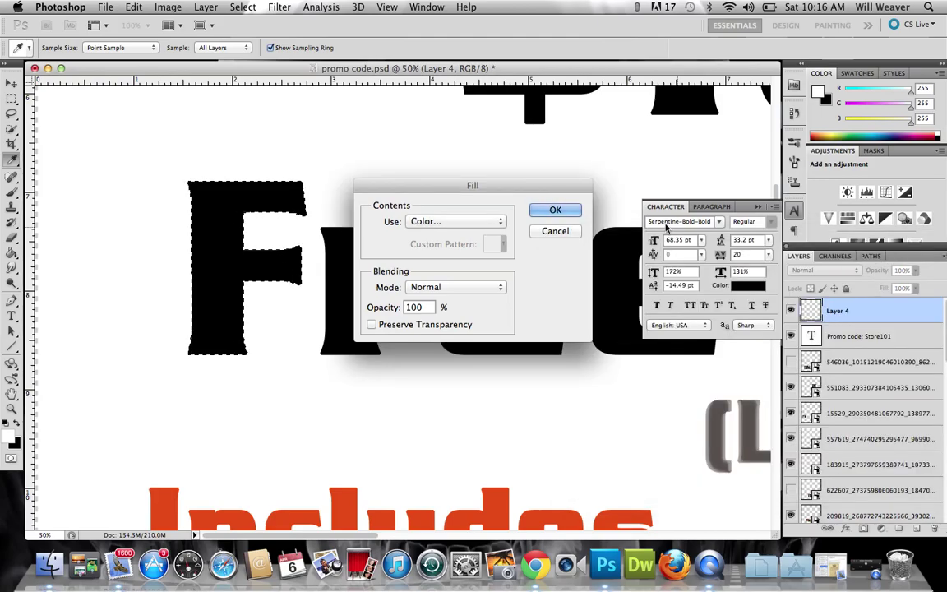
{"action": "left_click", "coordinate": [564, 210]}
{"action": "key", "text": "p"}
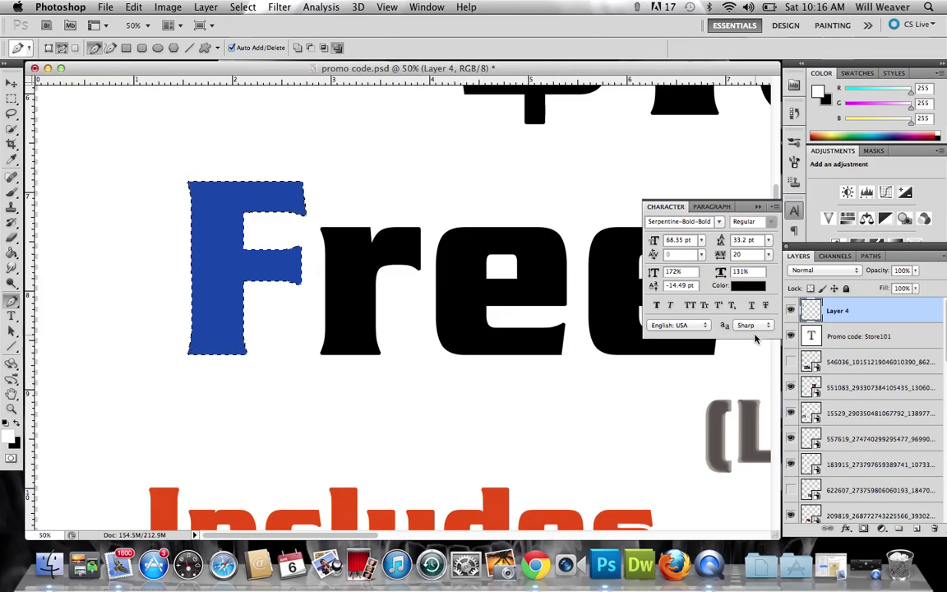
Toggle the visibility of Layer 4 and the Free Delivery layer to compare the F's versions, and clear the selection
{"action": "left_click", "coordinate": [791, 310]}
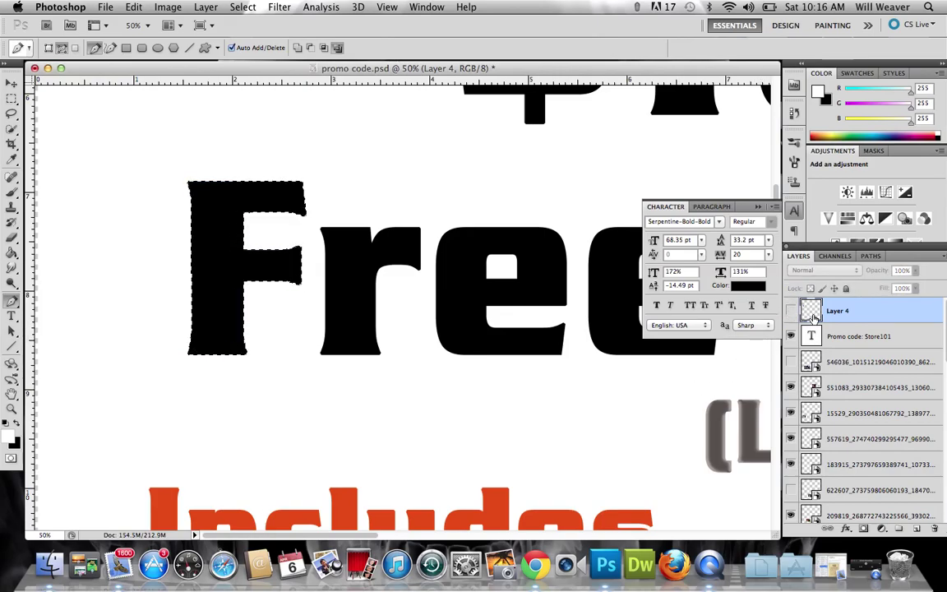
{"action": "scroll", "coordinate": [832, 425], "scroll_direction": "down", "scroll_amount": 6}
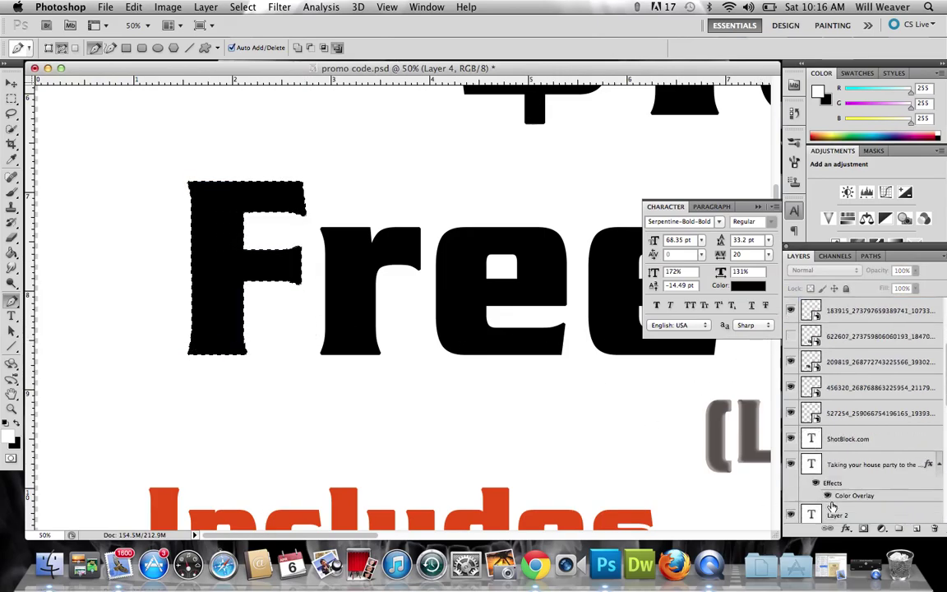
{"action": "scroll", "coordinate": [833, 425], "scroll_direction": "down", "scroll_amount": 2}
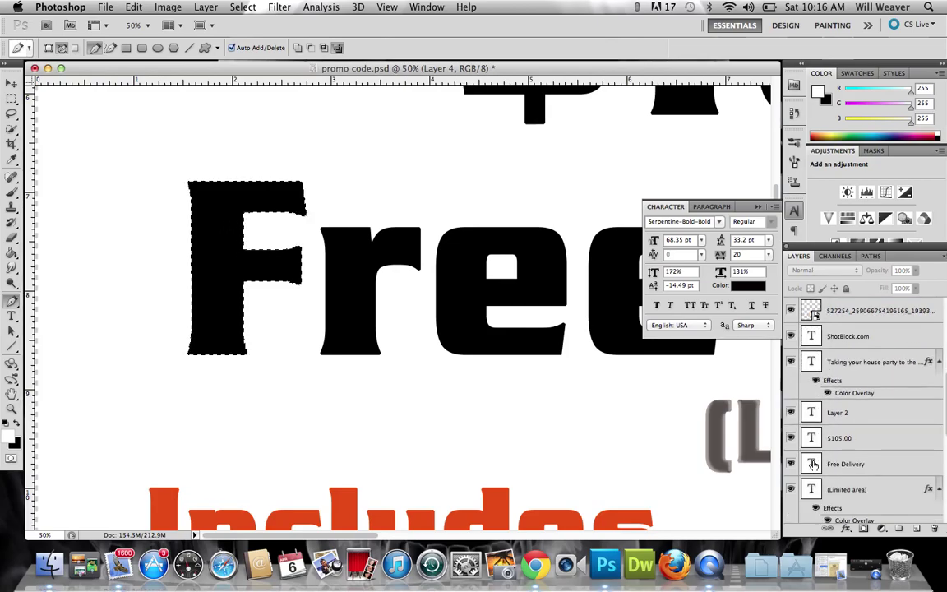
{"action": "left_click", "coordinate": [789, 464]}
{"action": "left_click", "coordinate": [789, 464]}
{"action": "scroll", "coordinate": [818, 444], "scroll_direction": "up", "scroll_amount": 8}
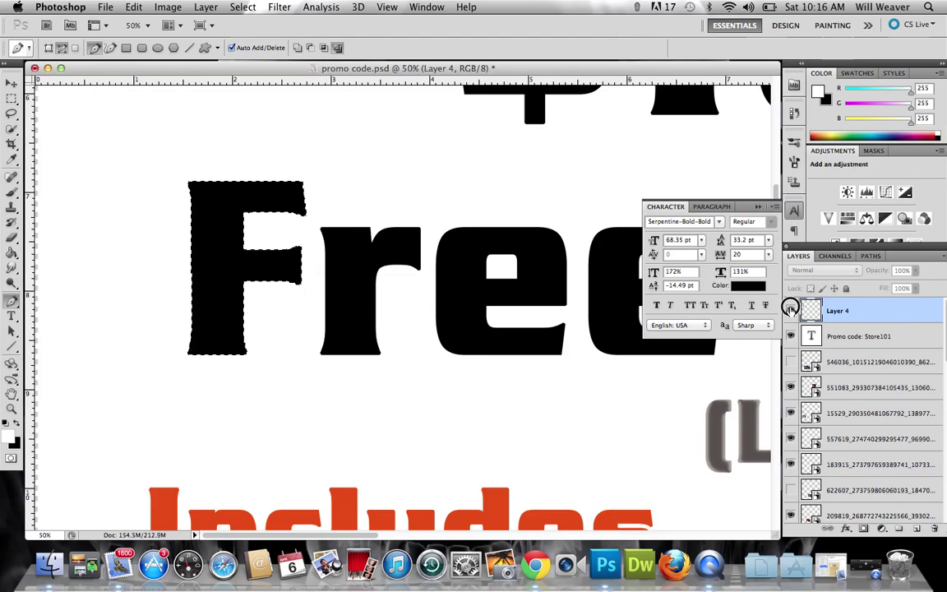
{"action": "key", "text": "alt+BackSpace"}
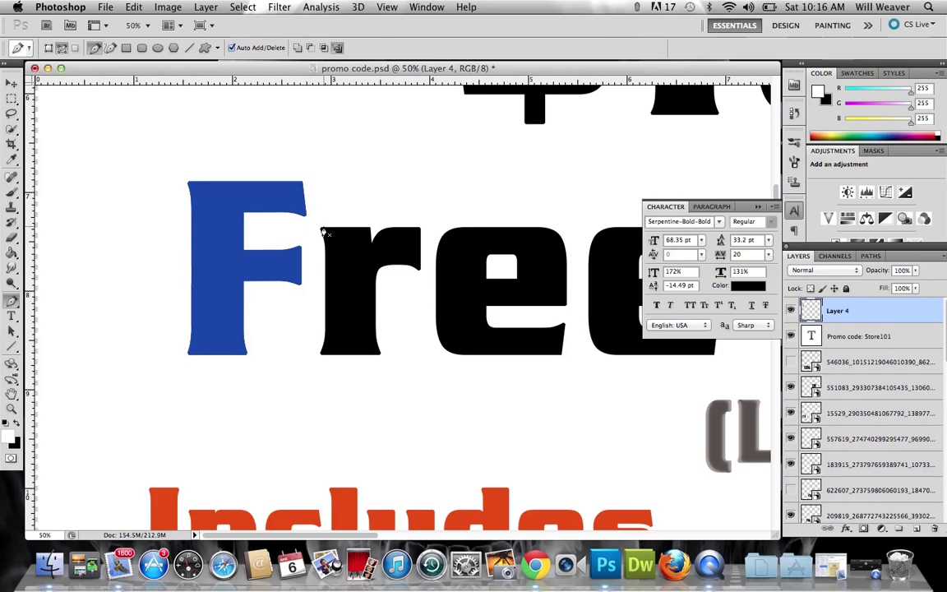
Undo the deselection and the blue fill of the F, and locate the Free Delivery text layer in the layer list
{"action": "key", "text": "super+c"}
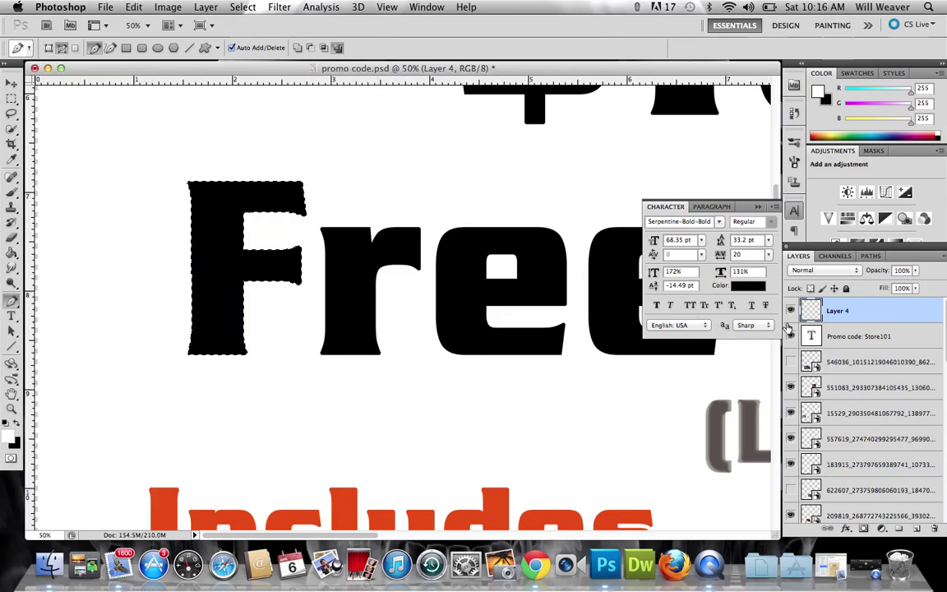
{"action": "scroll", "coordinate": [659, 419], "scroll_direction": "down", "scroll_amount": 3}
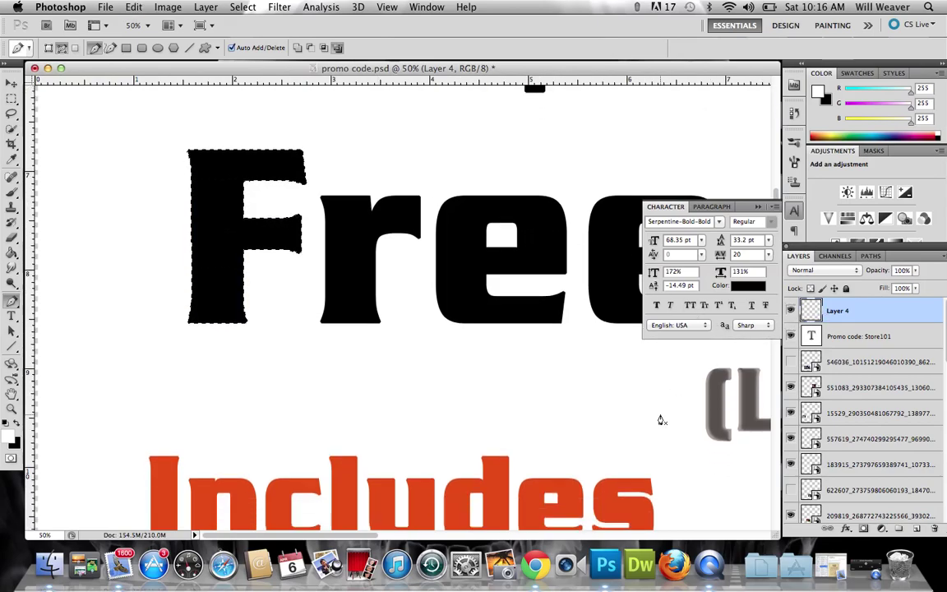
{"action": "scroll", "coordinate": [567, 364], "scroll_direction": "up", "scroll_amount": 2}
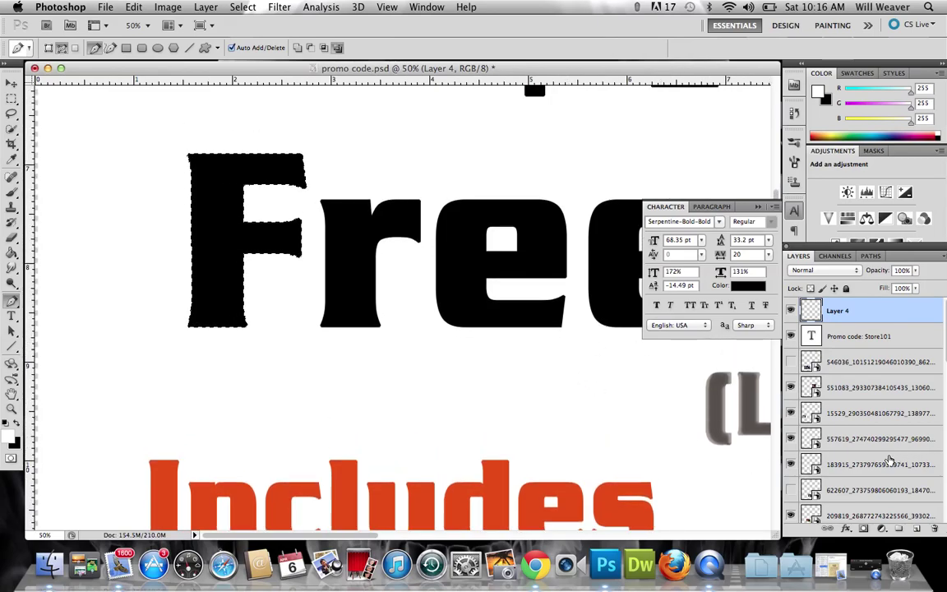
{"action": "scroll", "coordinate": [890, 461], "scroll_direction": "down", "scroll_amount": 5}
{"action": "scroll", "coordinate": [889, 460], "scroll_direction": "down", "scroll_amount": 10}
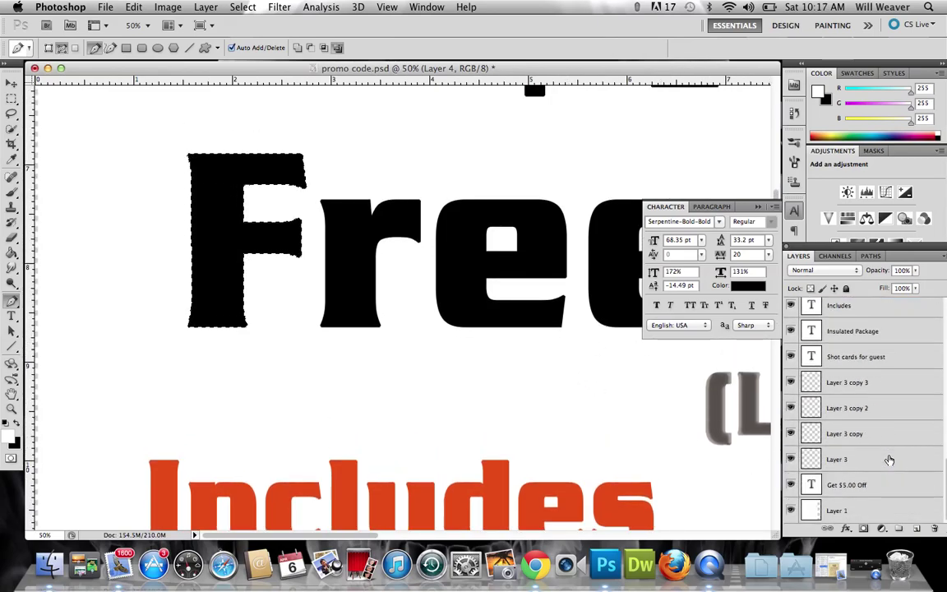
{"action": "scroll", "coordinate": [889, 461], "scroll_direction": "up", "scroll_amount": 8}
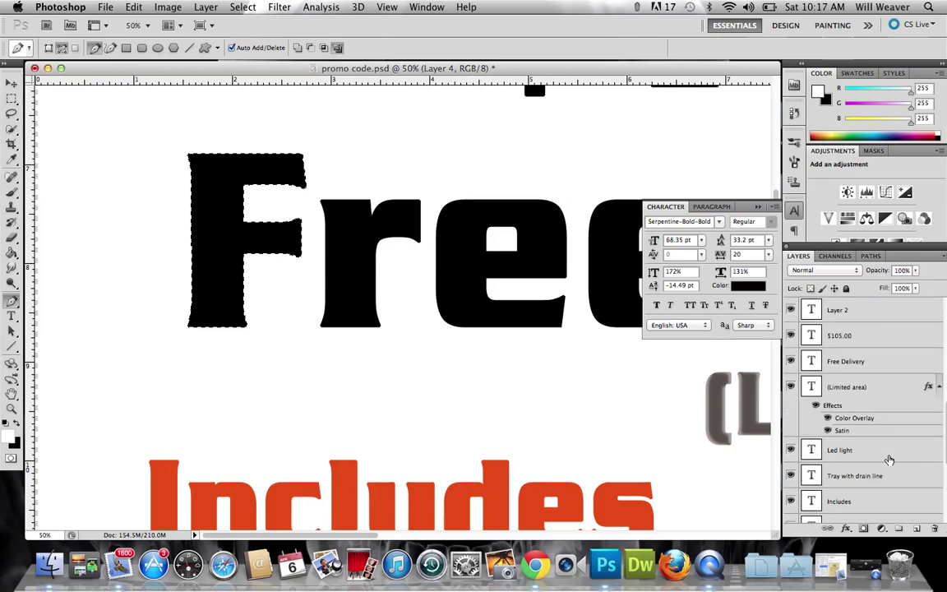
Toggle the Free Delivery text layer's visibility and look through the layer list around it
{"action": "left_click", "coordinate": [789, 362]}
{"action": "left_click", "coordinate": [790, 363]}
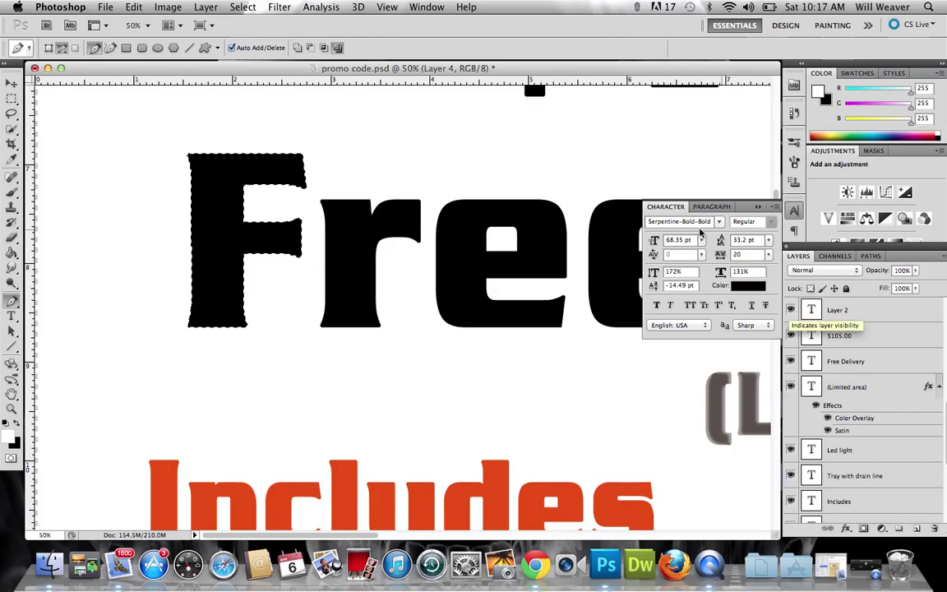
{"action": "scroll", "coordinate": [450, 248], "scroll_direction": "up", "scroll_amount": 2}
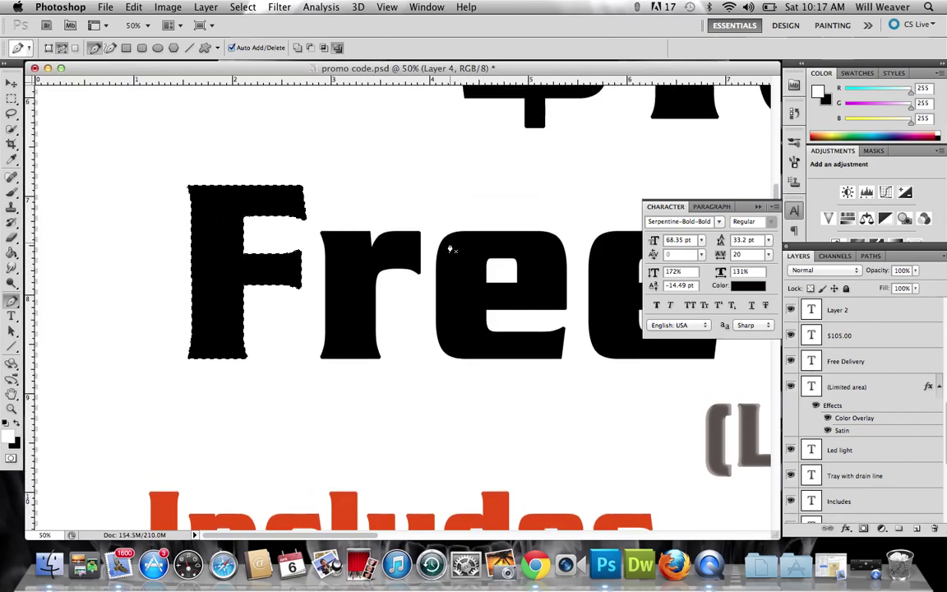
{"action": "scroll", "coordinate": [450, 248], "scroll_direction": "up", "scroll_amount": 3}
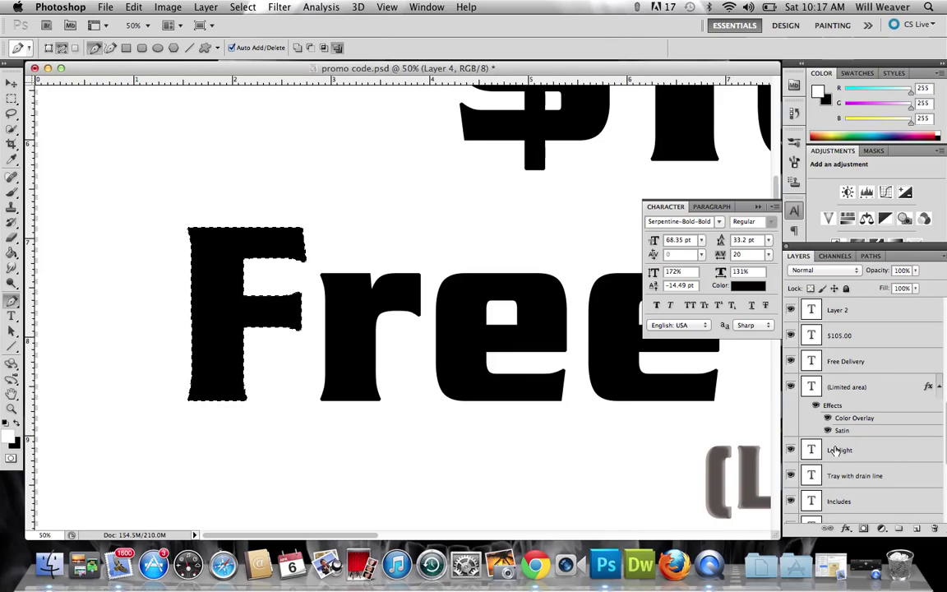
{"action": "scroll", "coordinate": [833, 450], "scroll_direction": "down", "scroll_amount": 4}
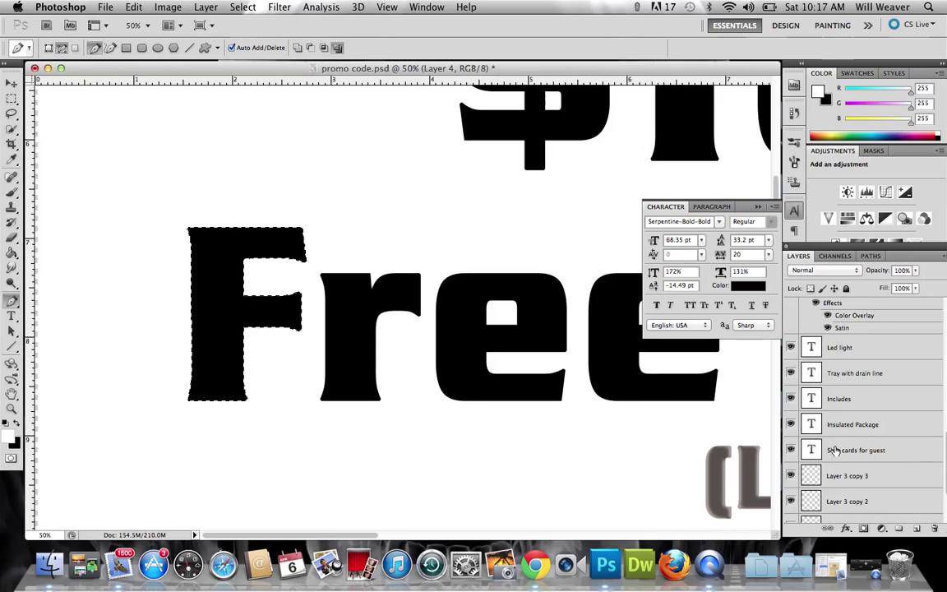
{"action": "scroll", "coordinate": [833, 450], "scroll_direction": "down", "scroll_amount": 3}
{"action": "scroll", "coordinate": [833, 450], "scroll_direction": "up", "scroll_amount": 6}
Select the Free Delivery text layer, toggle its visibility, and check whether the Fill command is available for it
{"action": "left_click", "coordinate": [868, 334]}
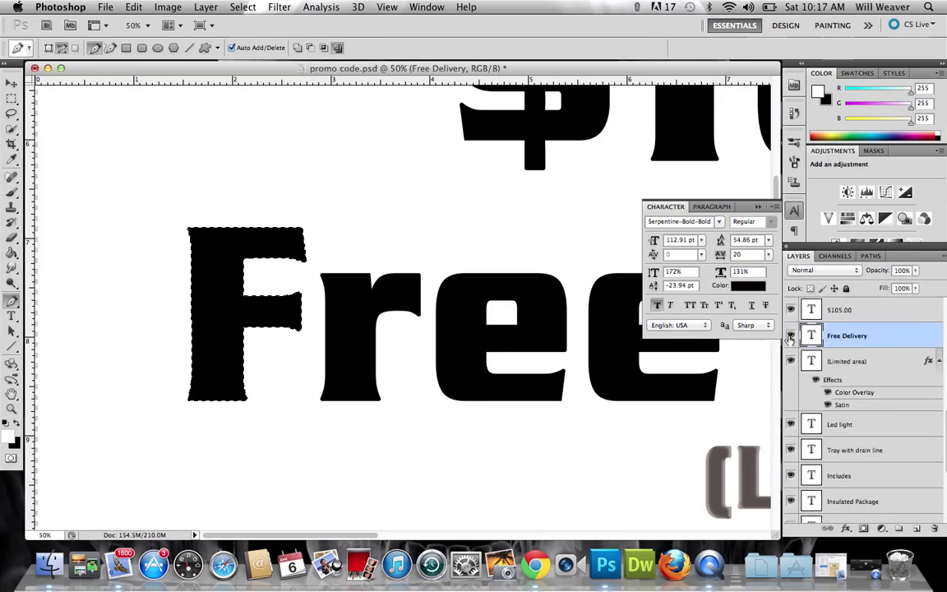
{"action": "left_click", "coordinate": [791, 336]}
{"action": "left_click", "coordinate": [791, 335]}
{"action": "left_click", "coordinate": [105, 6]}
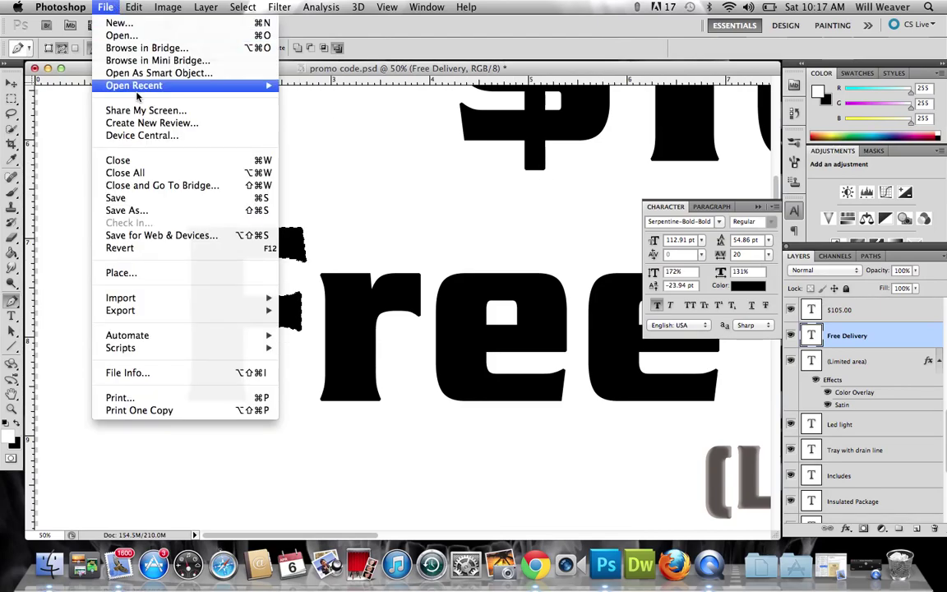
{"action": "mouse_move", "coordinate": [133, 7]}
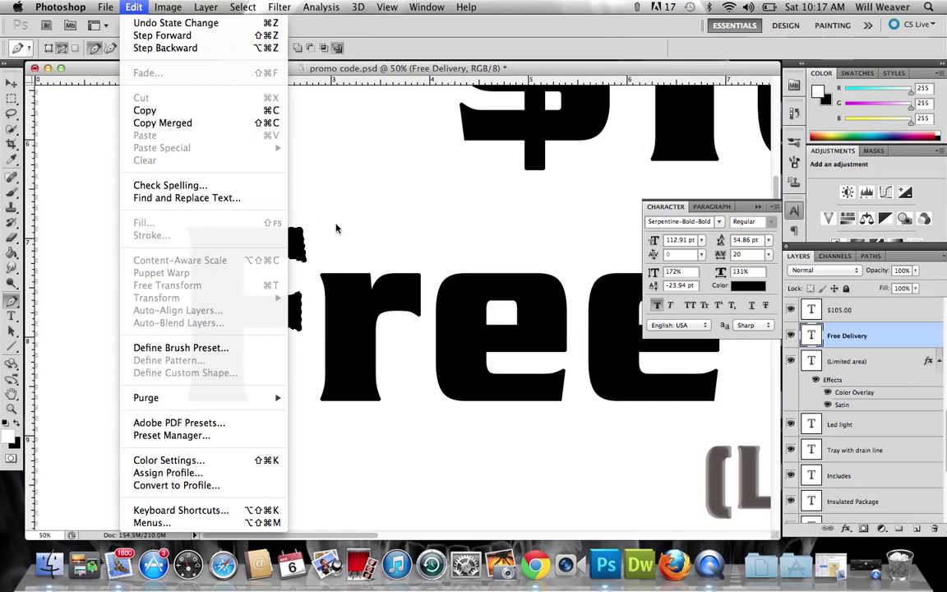
{"action": "left_click", "coordinate": [383, 243]}
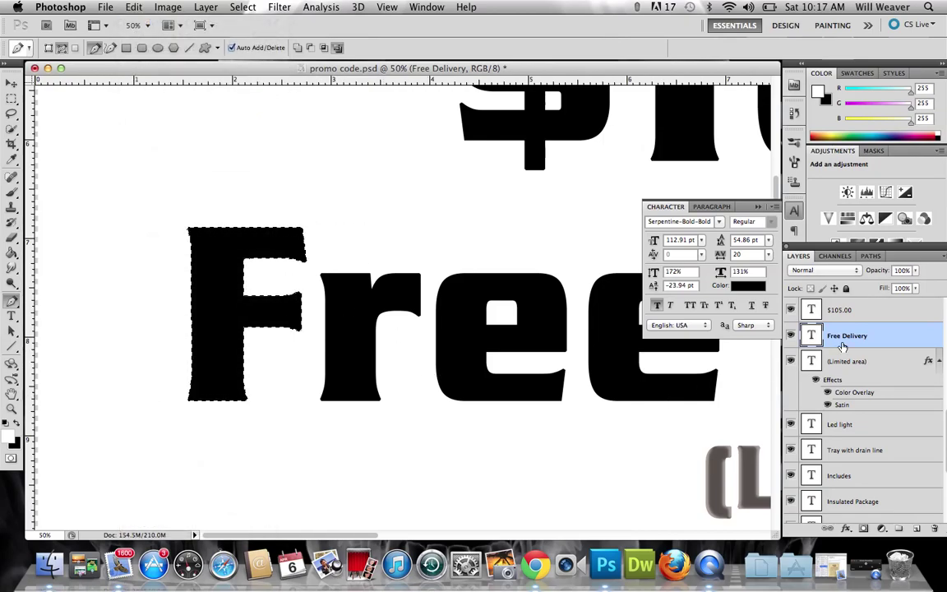
Rasterize the Free Delivery text layer and undo the rasterization
{"action": "right_click", "coordinate": [888, 344]}
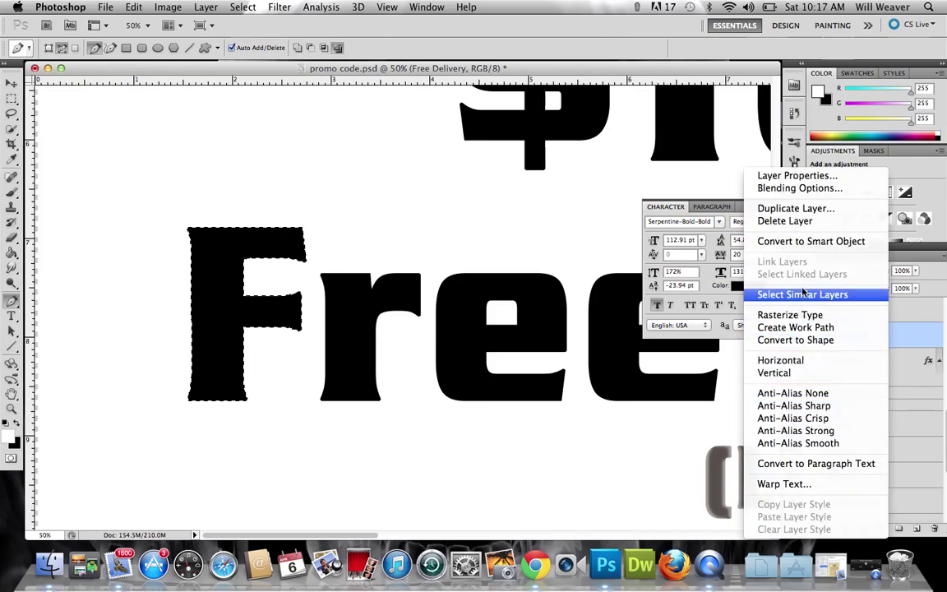
{"action": "left_click", "coordinate": [837, 320]}
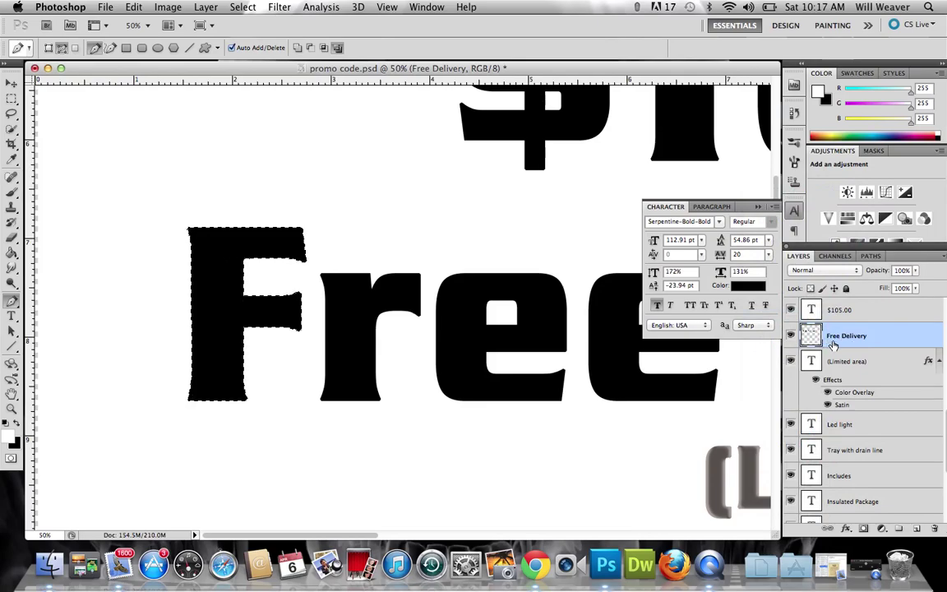
{"action": "key", "text": "super+z"}
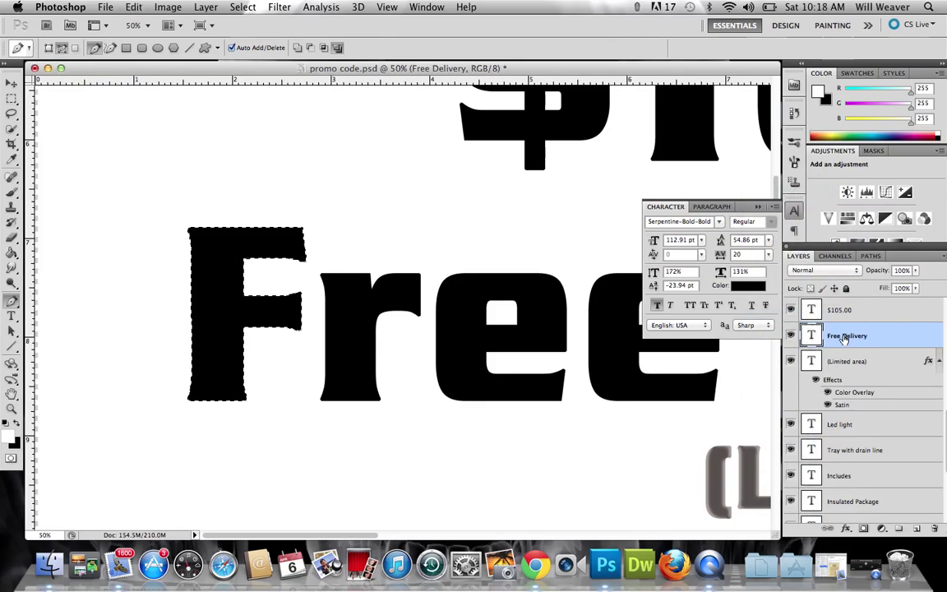
Delete the r of "Free" with the Type tool, retype it, and leave text editing
{"action": "left_click", "coordinate": [11, 316]}
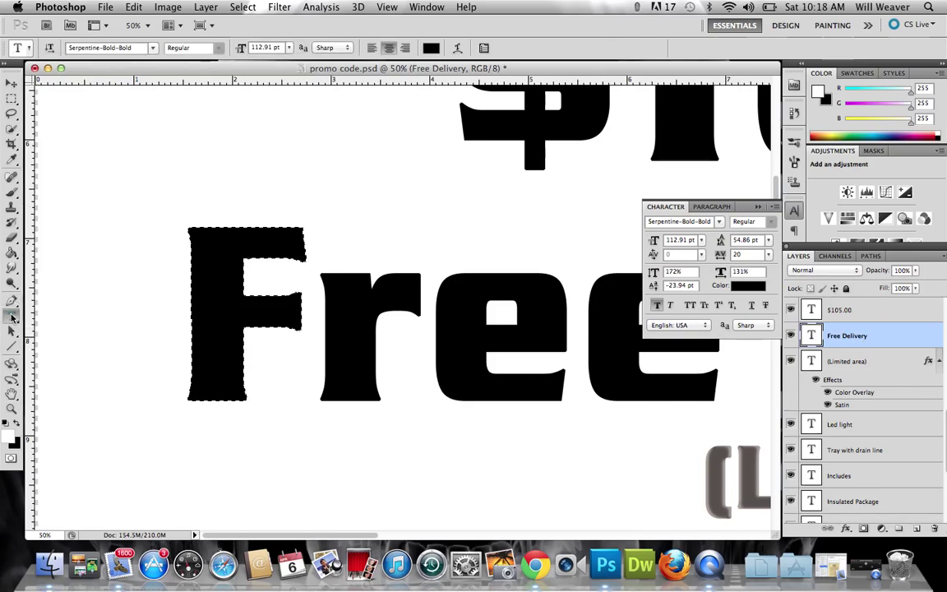
{"action": "left_click", "coordinate": [385, 346]}
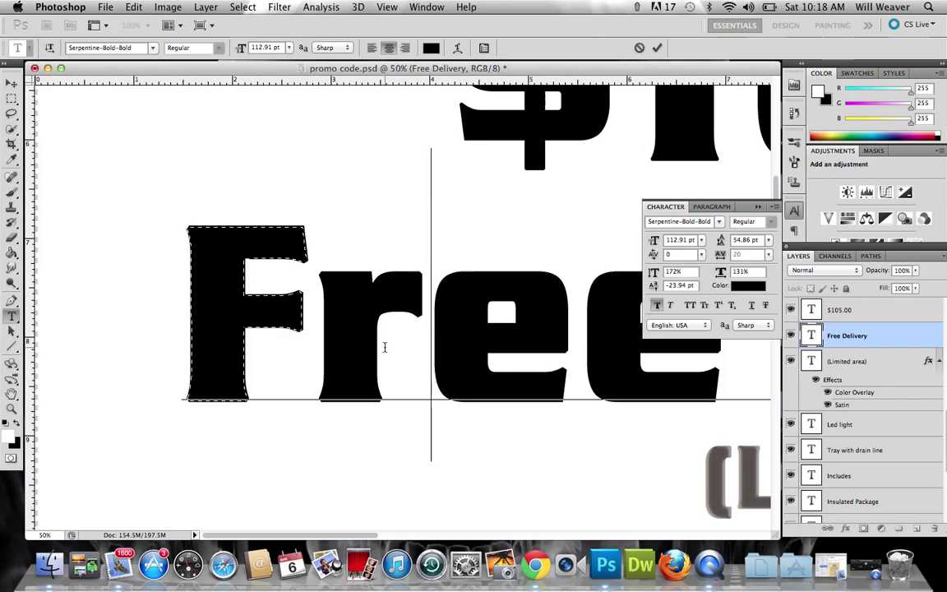
{"action": "key", "text": "BackSpace"}
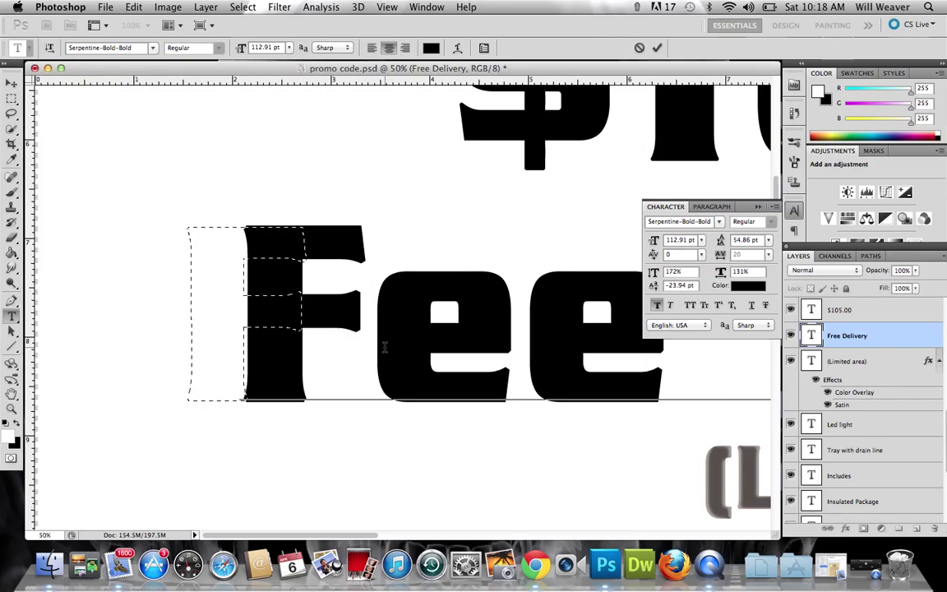
{"action": "type", "text": "r"}
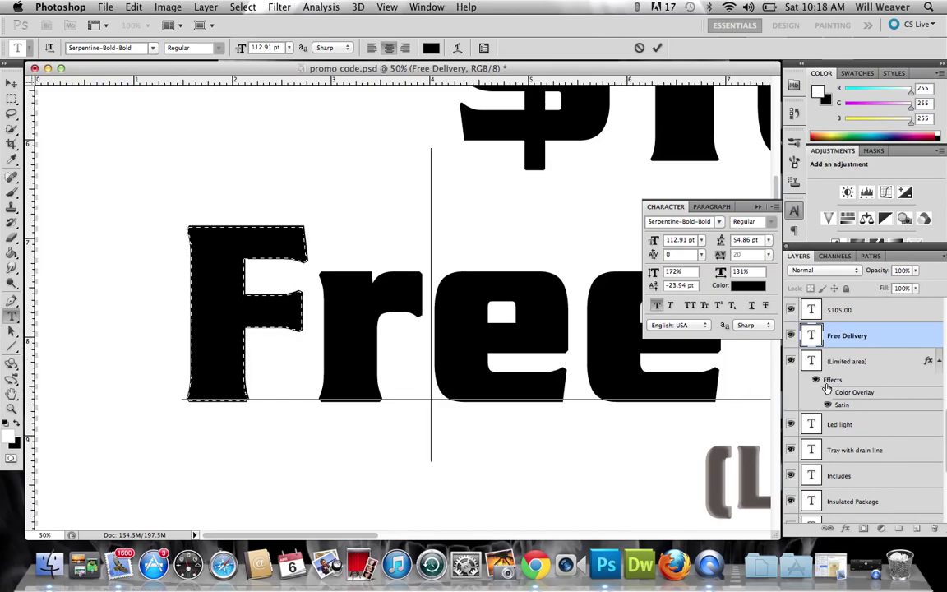
{"action": "left_click", "coordinate": [10, 84]}
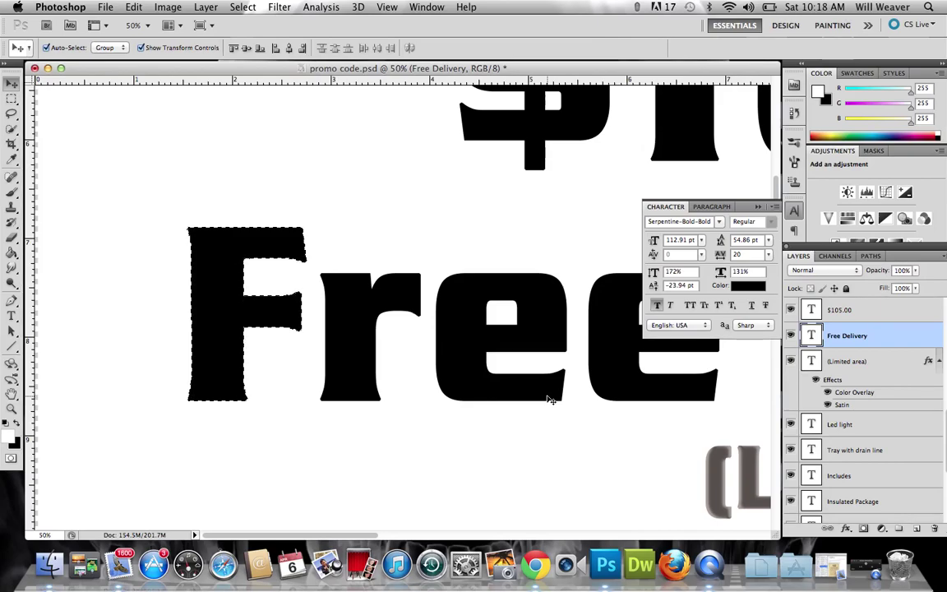
Rasterize the type of the Free Delivery layer and keep that layer selected
{"action": "right_click", "coordinate": [906, 335]}
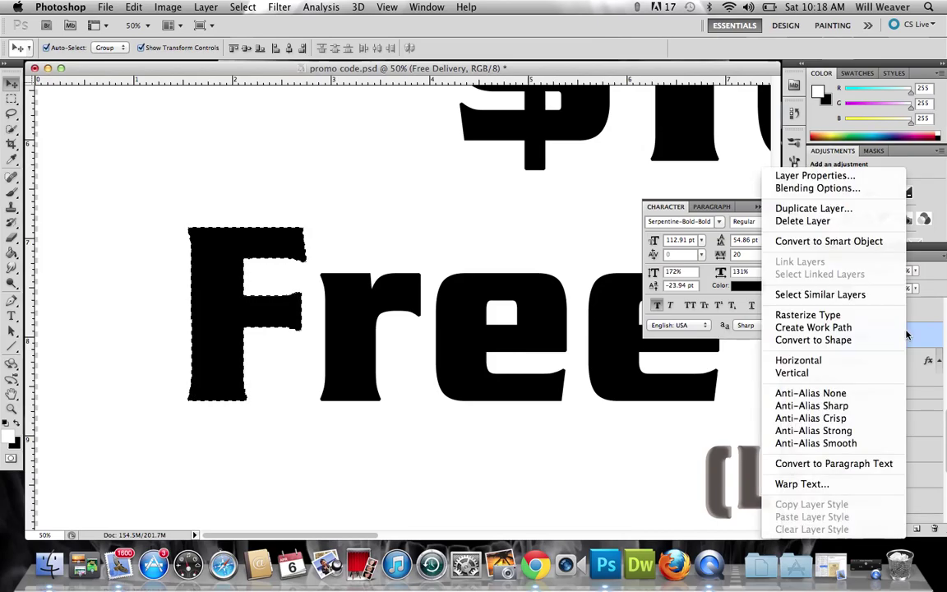
{"action": "left_click", "coordinate": [855, 316]}
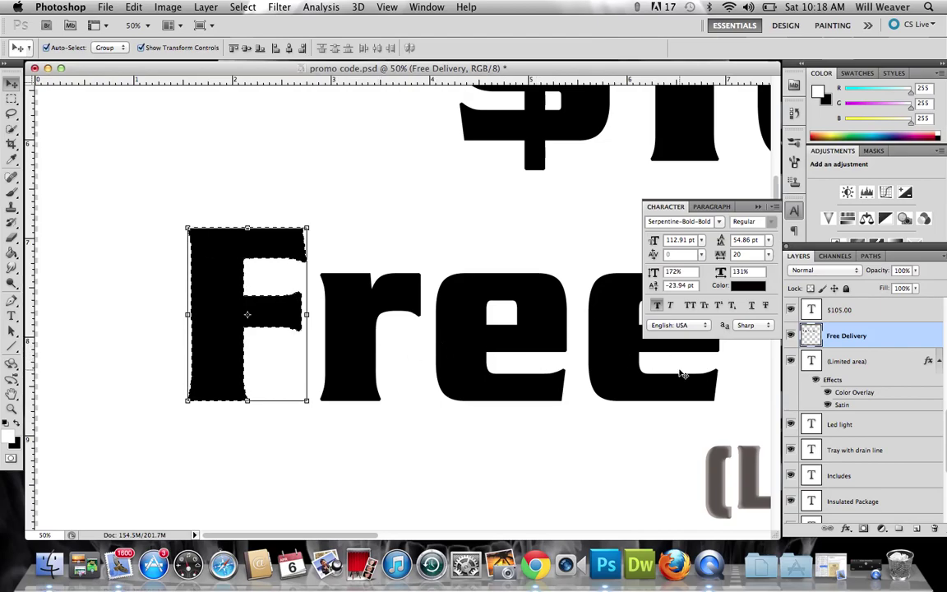
{"action": "key", "text": "alt+bracketleft"}
{"action": "left_click", "coordinate": [889, 335]}
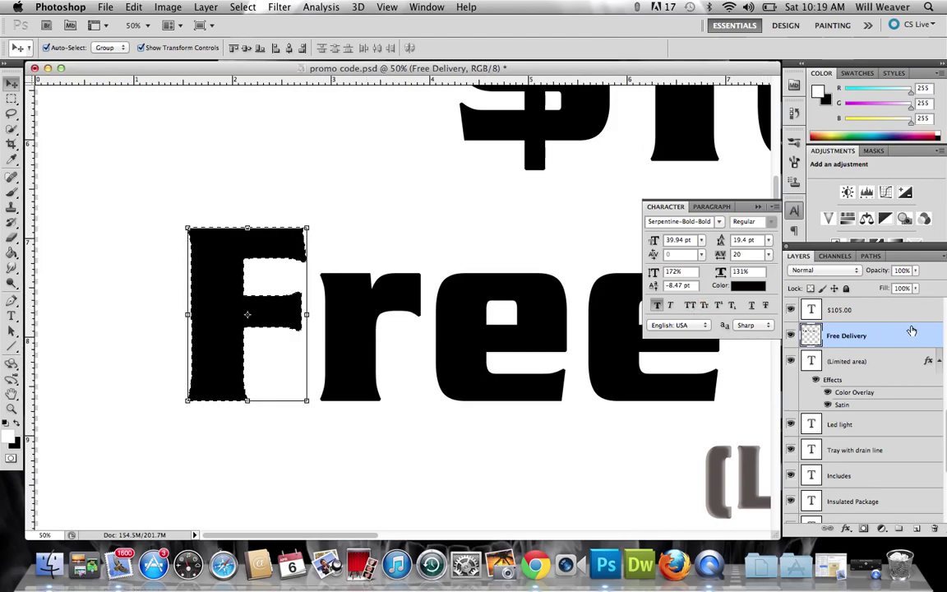
Select Layer 4 to compare it with the rasterized text, and return to the Free Delivery layer
{"action": "scroll", "coordinate": [883, 348], "scroll_direction": "up", "scroll_amount": 3}
{"action": "scroll", "coordinate": [883, 348], "scroll_direction": "up", "scroll_amount": 3}
{"action": "left_click", "coordinate": [876, 312]}
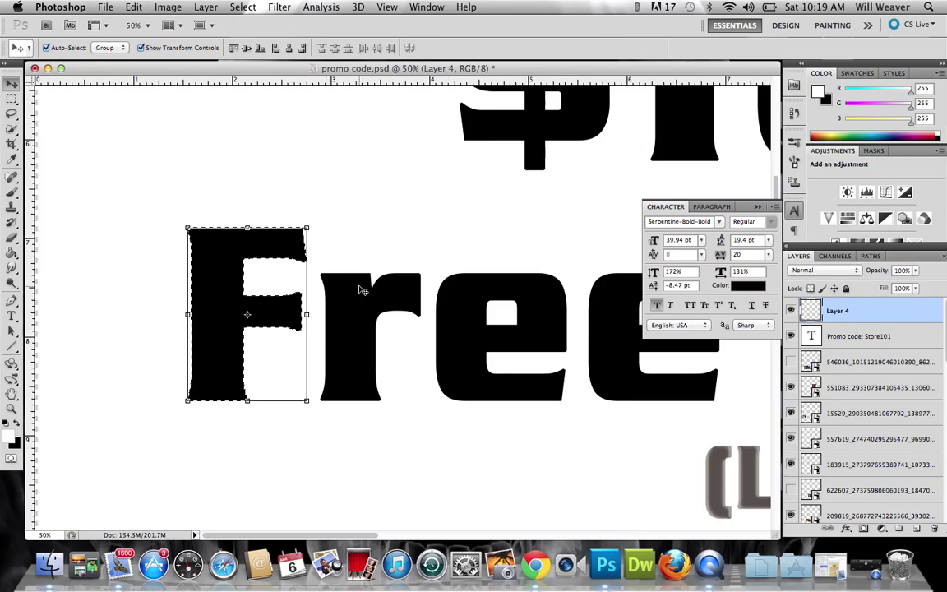
{"action": "scroll", "coordinate": [884, 438], "scroll_direction": "down", "scroll_amount": 5}
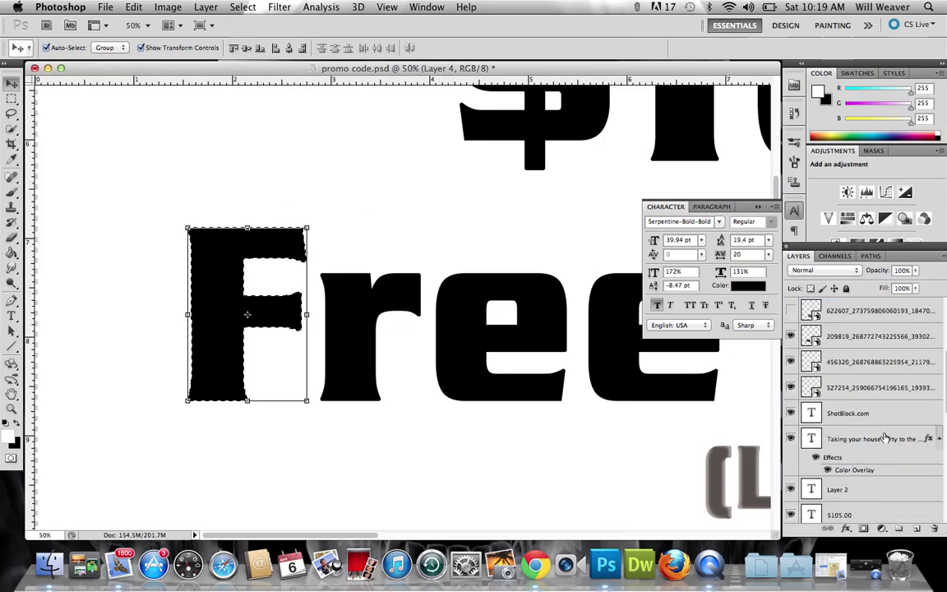
{"action": "left_click", "coordinate": [885, 337]}
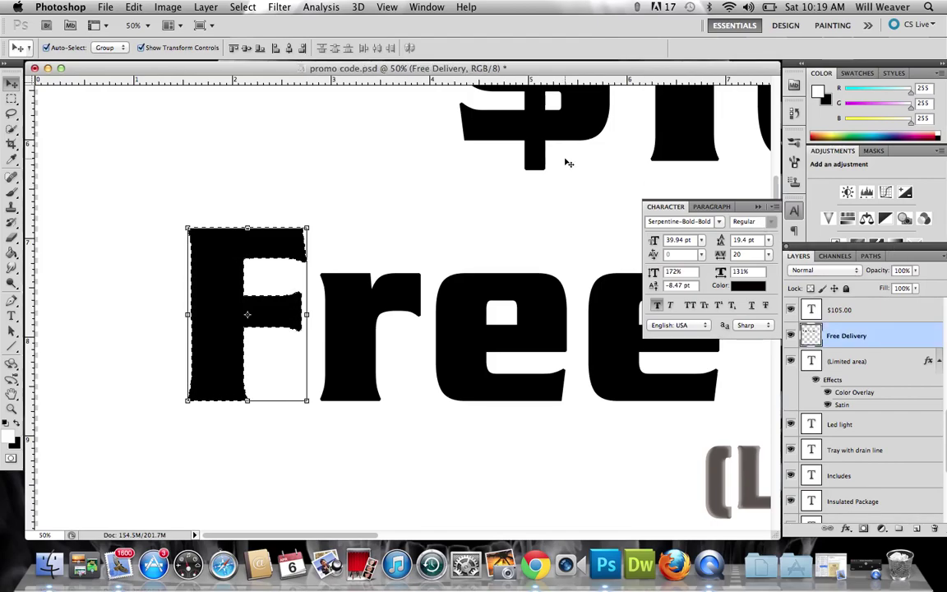
Fill the F selection on the rasterized Free Delivery layer with blue 1546a8 in Normal mode at 100% opacity
{"action": "left_click", "coordinate": [103, 7]}
{"action": "mouse_move", "coordinate": [133, 7]}
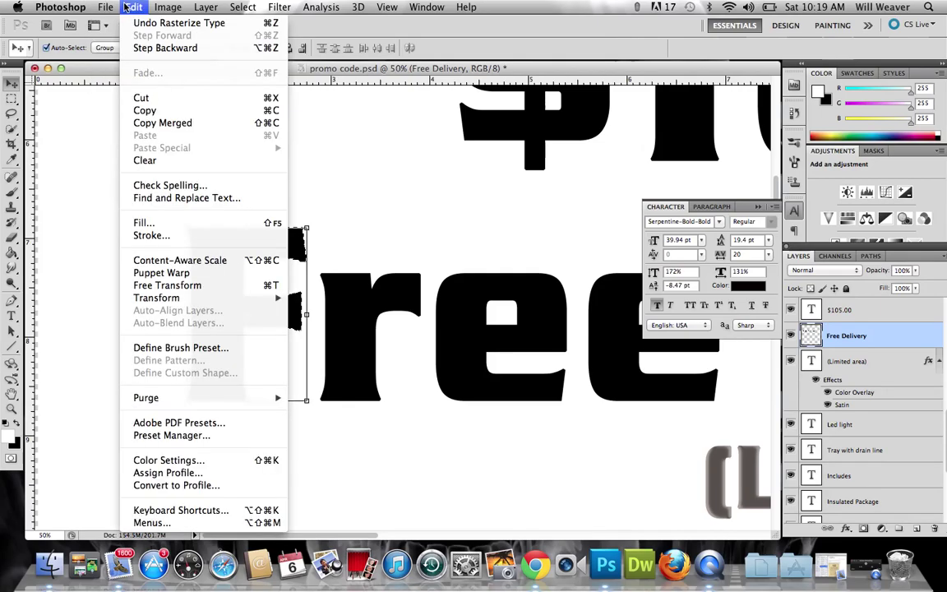
{"action": "left_click", "coordinate": [159, 227]}
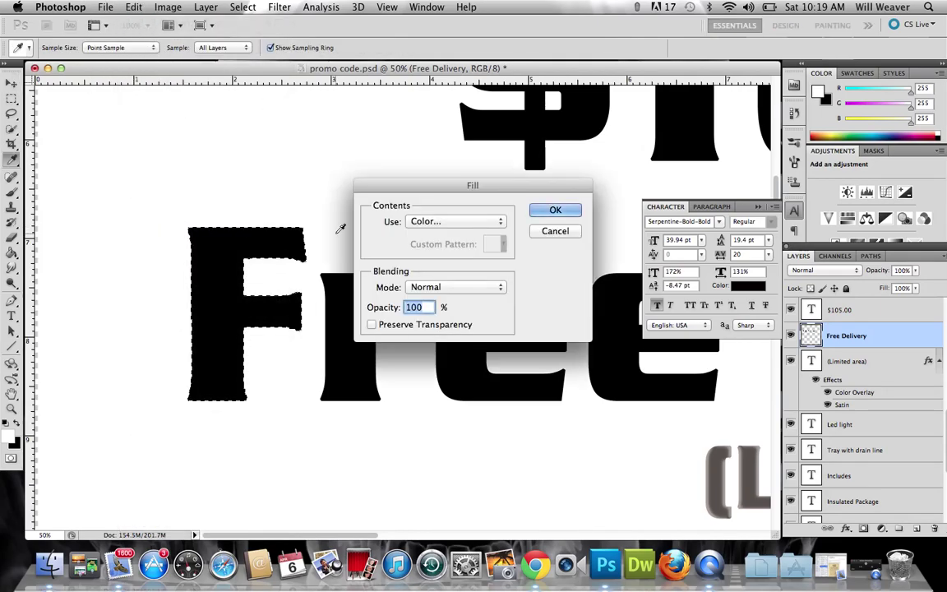
{"action": "left_click", "coordinate": [483, 223]}
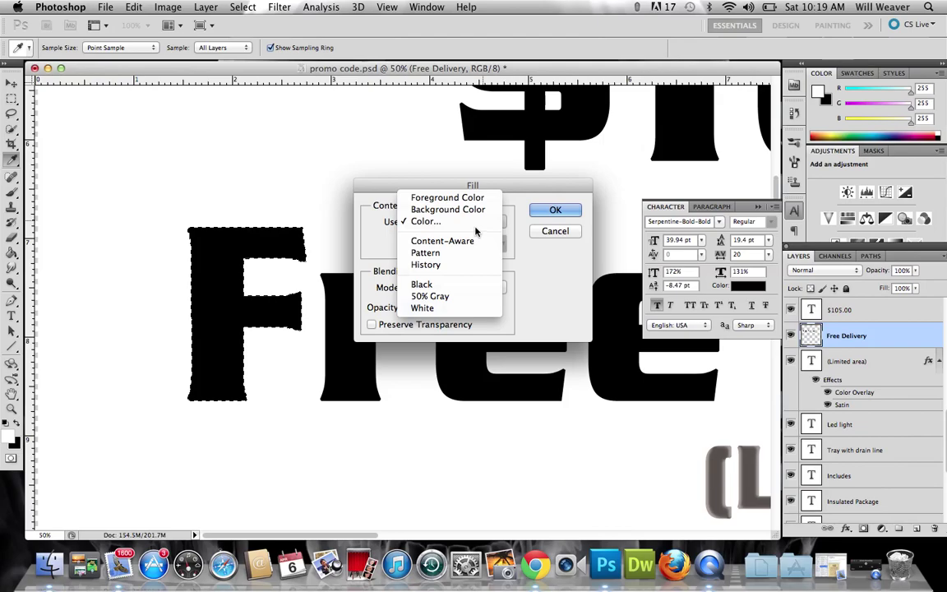
{"action": "left_click", "coordinate": [477, 220]}
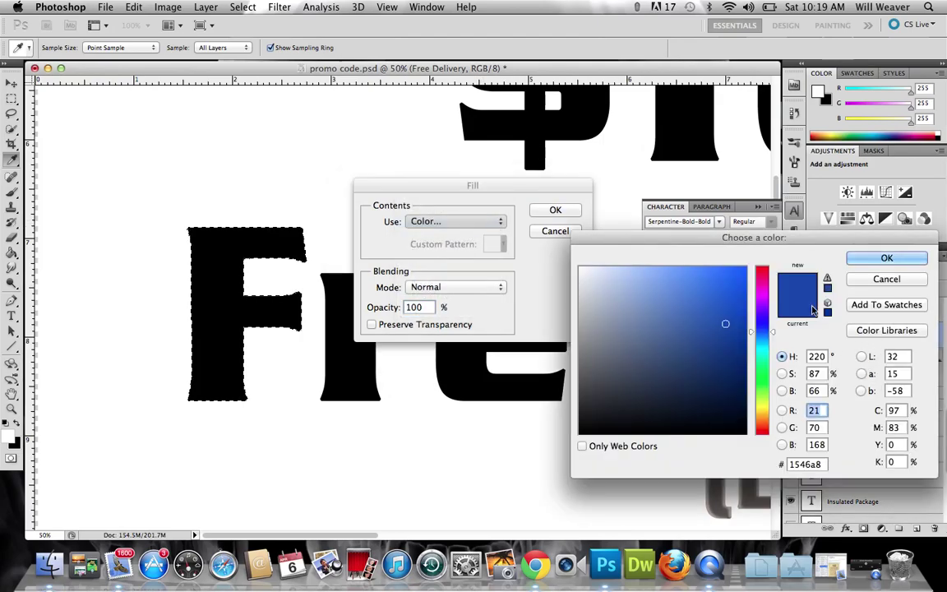
{"action": "left_click", "coordinate": [885, 258]}
{"action": "left_click", "coordinate": [555, 210]}
{"action": "key", "text": "v"}
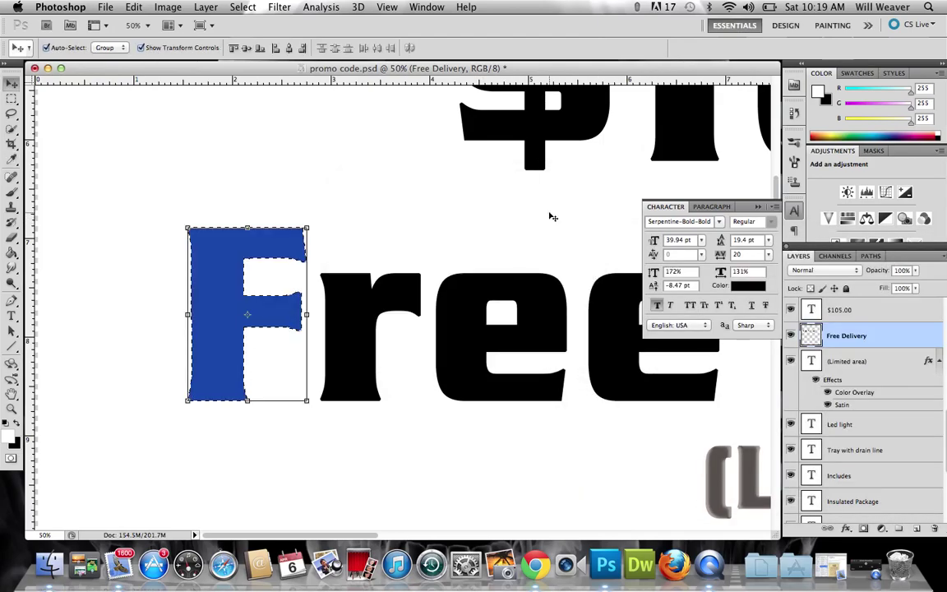
Clear the F selection and toggle the Free Delivery layer's visibility repeatedly to examine which layer holds the blue F
{"action": "key", "text": "alt+shift+bracketleft"}
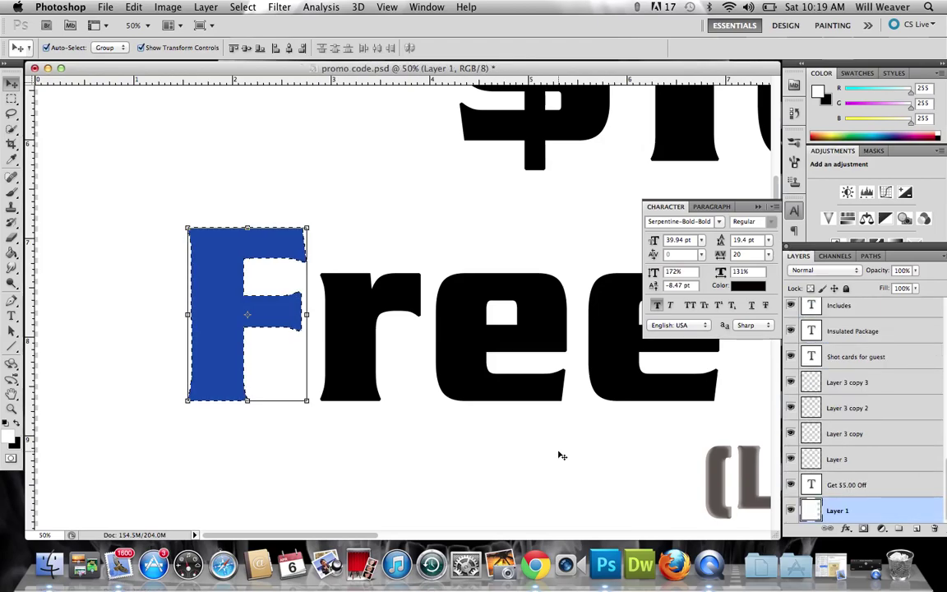
{"action": "key", "text": "super+d"}
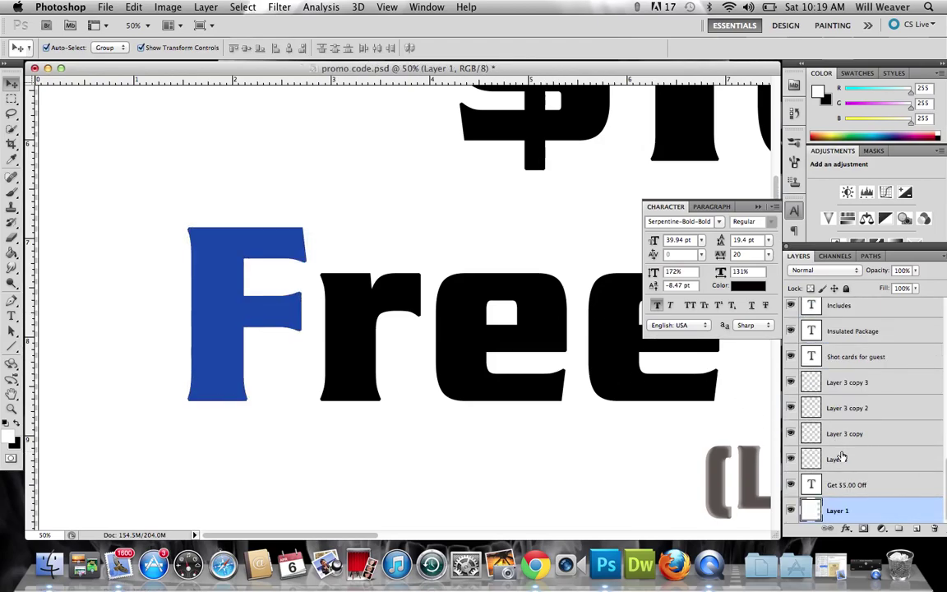
{"action": "scroll", "coordinate": [842, 457], "scroll_direction": "up", "scroll_amount": 5}
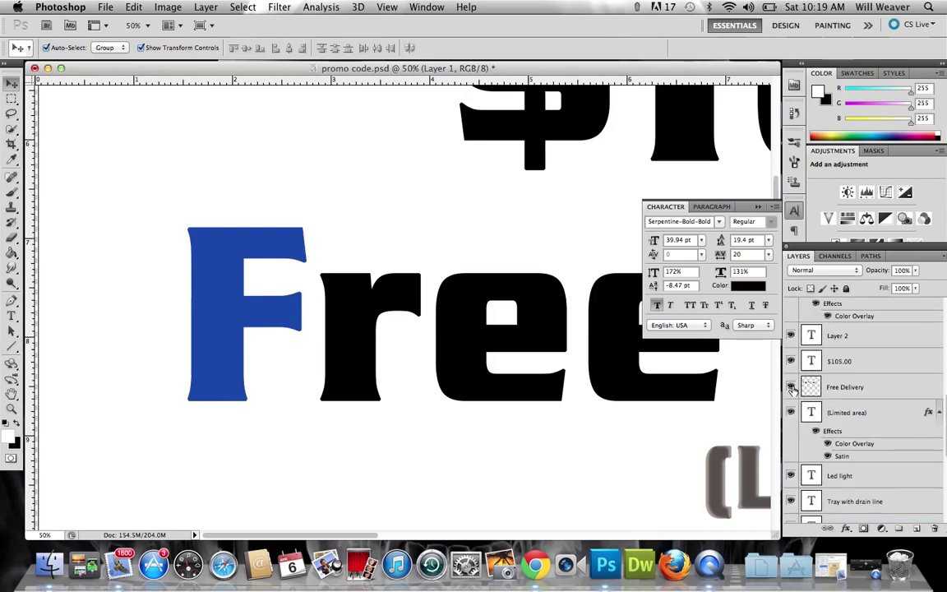
{"action": "left_click", "coordinate": [791, 387]}
{"action": "left_click", "coordinate": [791, 387]}
{"action": "left_click", "coordinate": [791, 387]}
{"action": "left_click", "coordinate": [791, 387]}
{"action": "left_click", "coordinate": [791, 387]}
{"action": "left_click", "coordinate": [791, 388]}
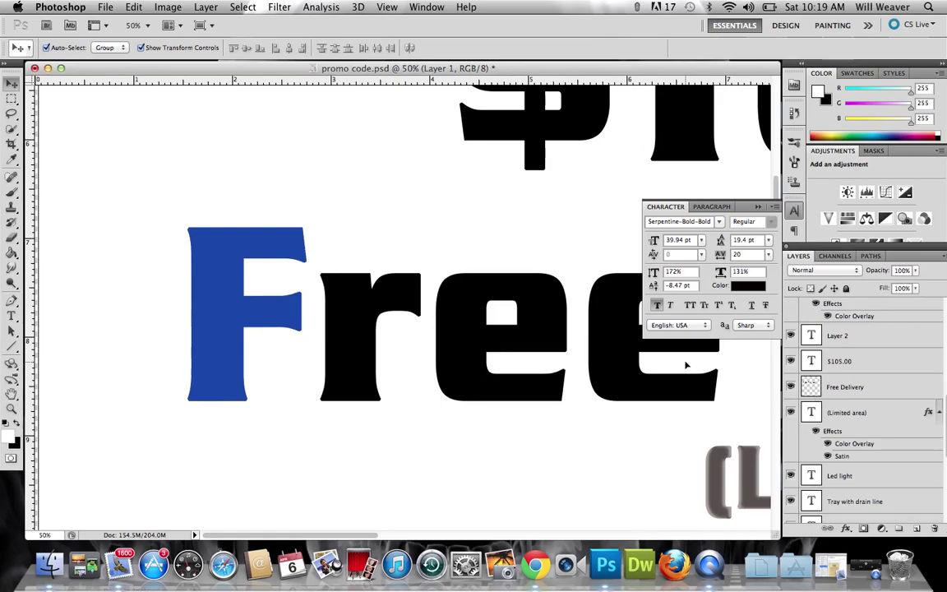
Step back to the editable Free Delivery text with the F selection active, and select Layer 4
{"action": "left_click", "coordinate": [793, 390], "text": "super"}
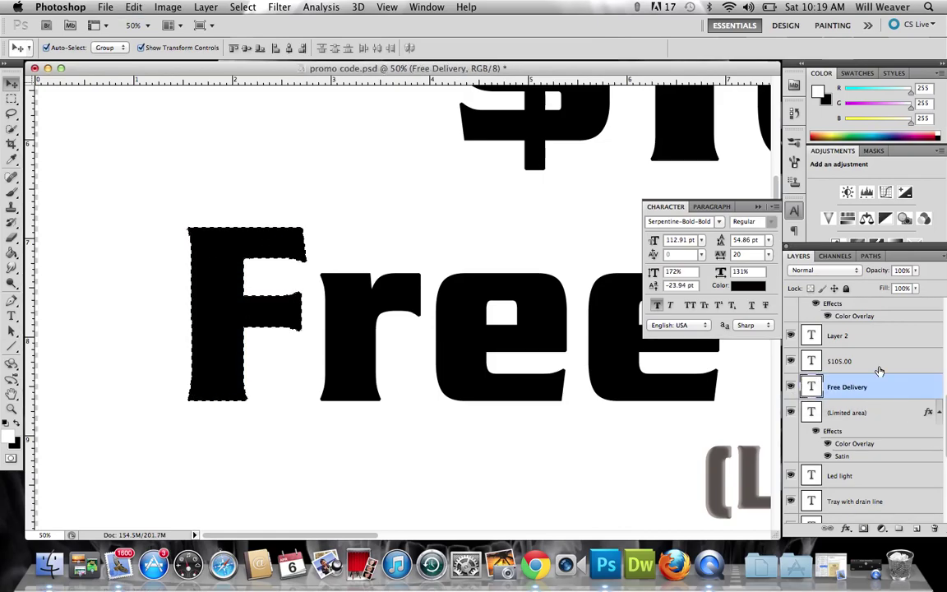
{"action": "scroll", "coordinate": [879, 372], "scroll_direction": "up", "scroll_amount": 10}
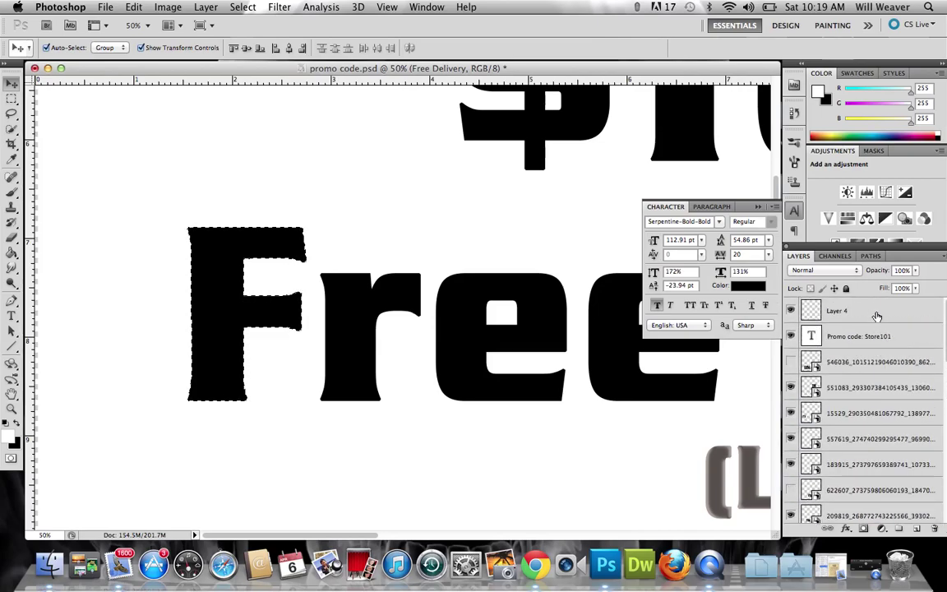
{"action": "left_click", "coordinate": [876, 308]}
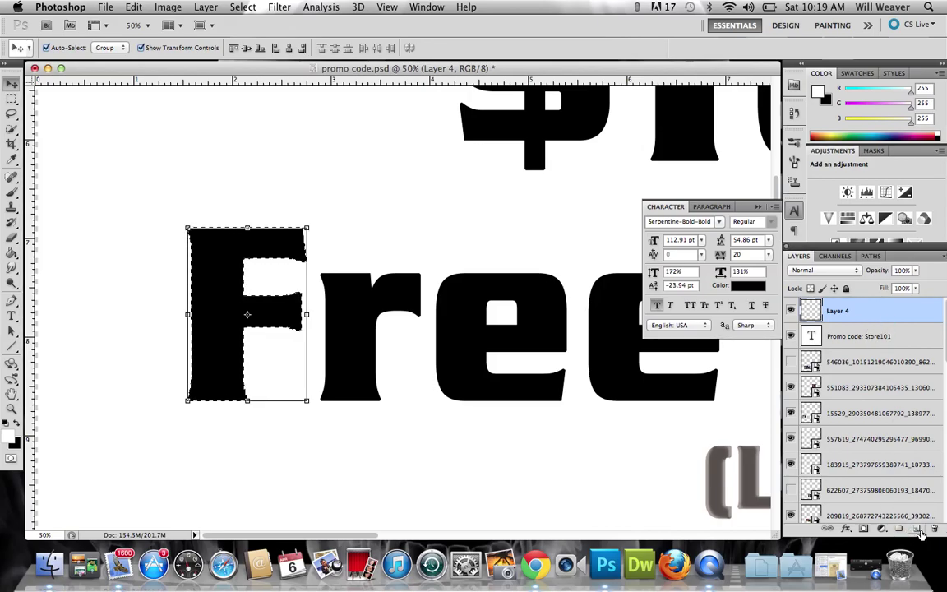
Fill the F selection on Layer 4 with the custom blue in Normal mode at 100% opacity
{"action": "left_click", "coordinate": [134, 7]}
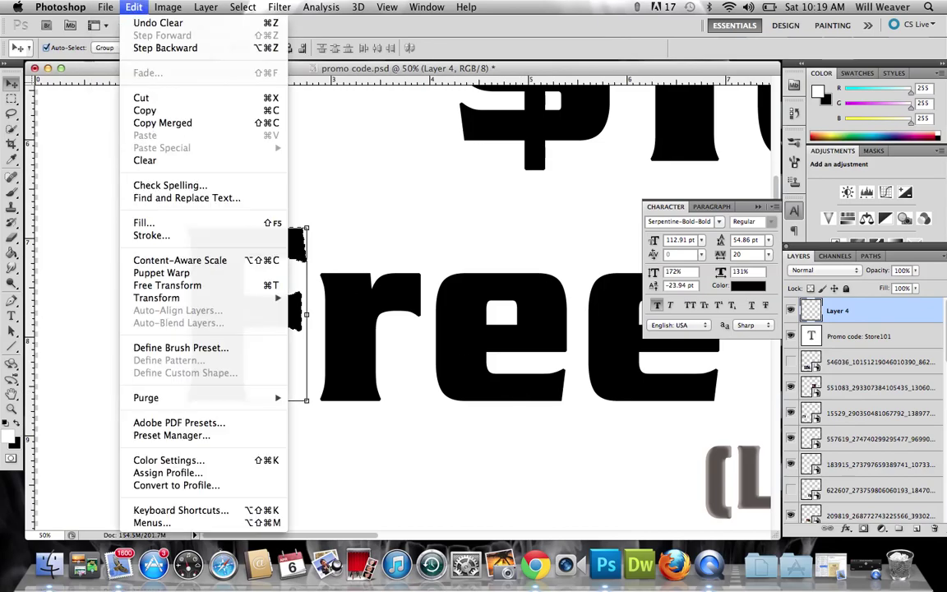
{"action": "left_click", "coordinate": [175, 222]}
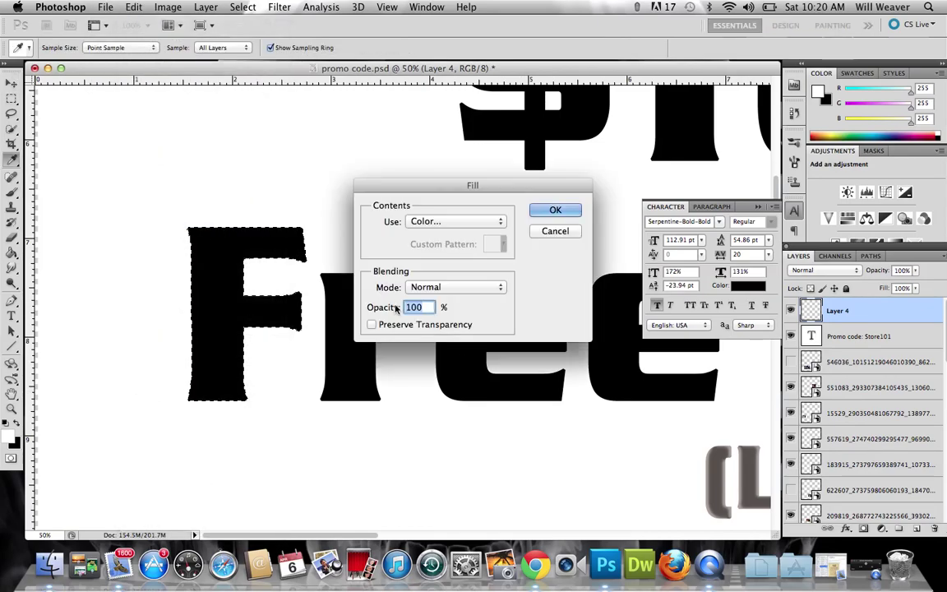
{"action": "key", "text": "v"}
{"action": "left_click", "coordinate": [568, 209]}
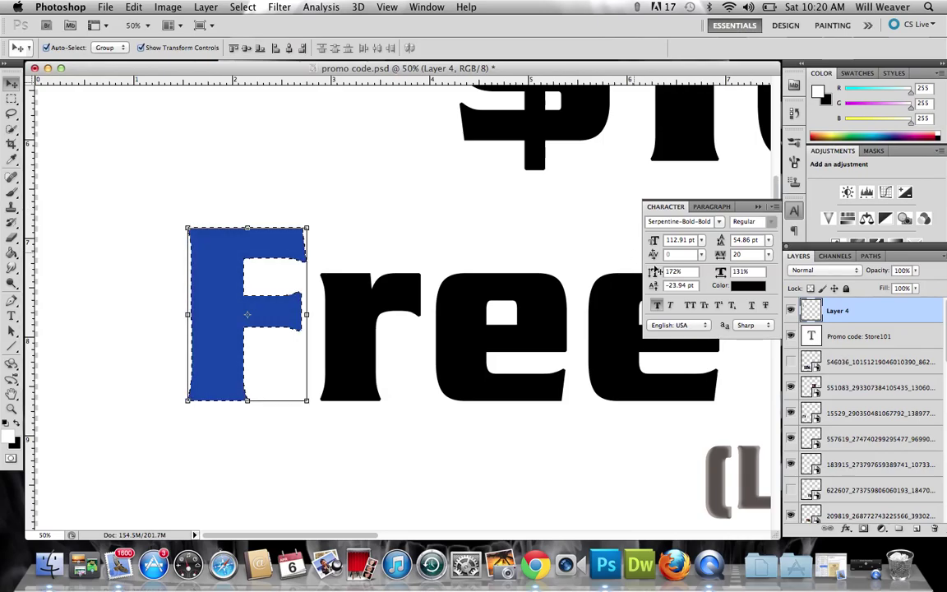
Clear the F selection and toggle Layer 4's visibility to compare the blue F with the text underneath
{"action": "left_click", "coordinate": [511, 277]}
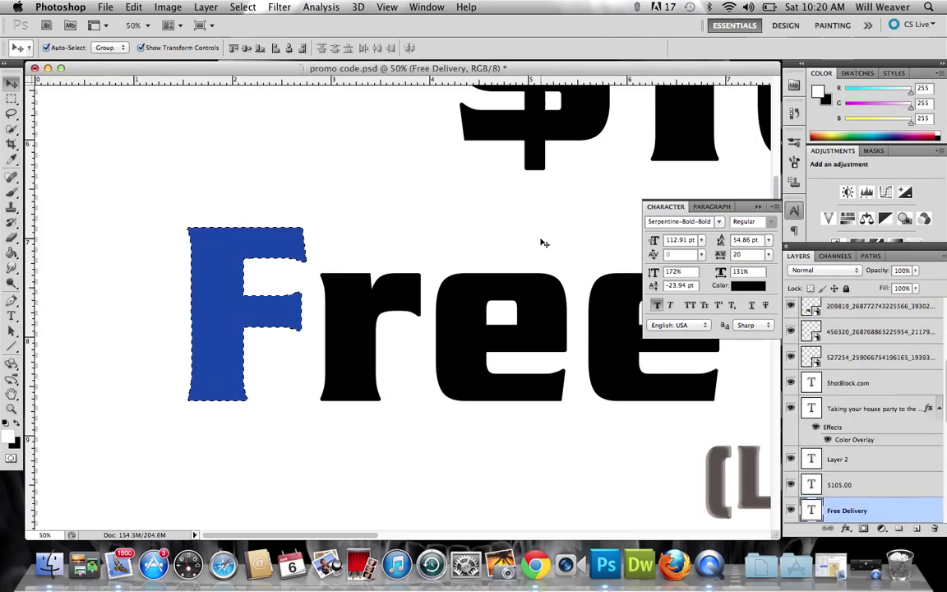
{"action": "key", "text": "super+d"}
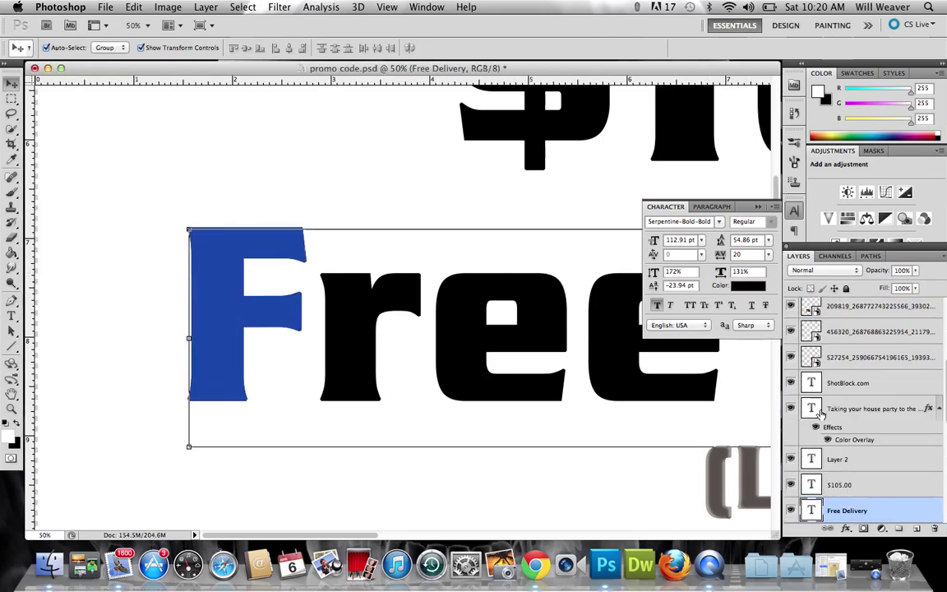
{"action": "scroll", "coordinate": [790, 306], "scroll_direction": "up", "scroll_amount": 5}
{"action": "left_click", "coordinate": [791, 311]}
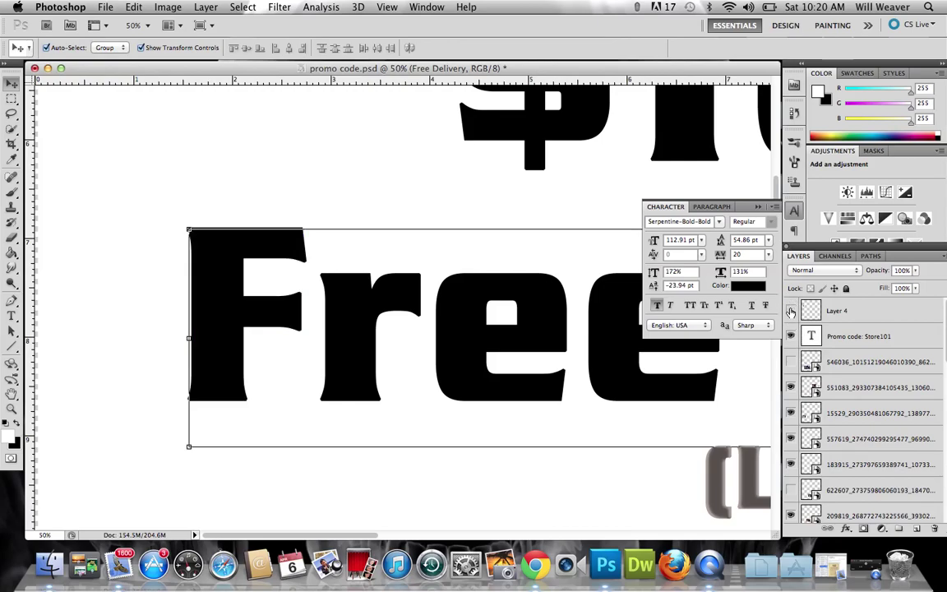
{"action": "left_click", "coordinate": [790, 310]}
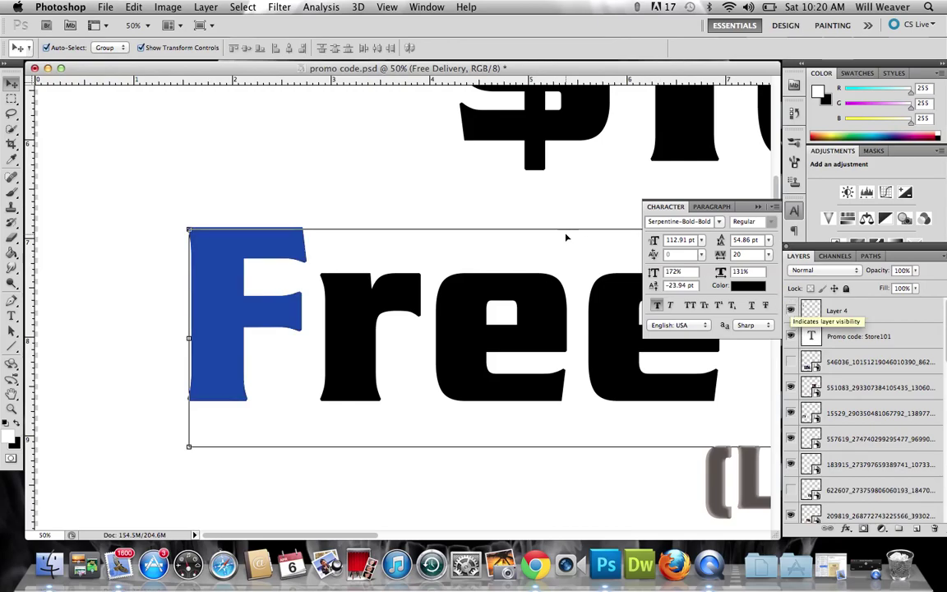
Try moving the blue F up and away from the text, and step back until the F selection is active again
{"action": "left_click_drag", "start_coordinate": [231, 284], "coordinate": [281, 195]}
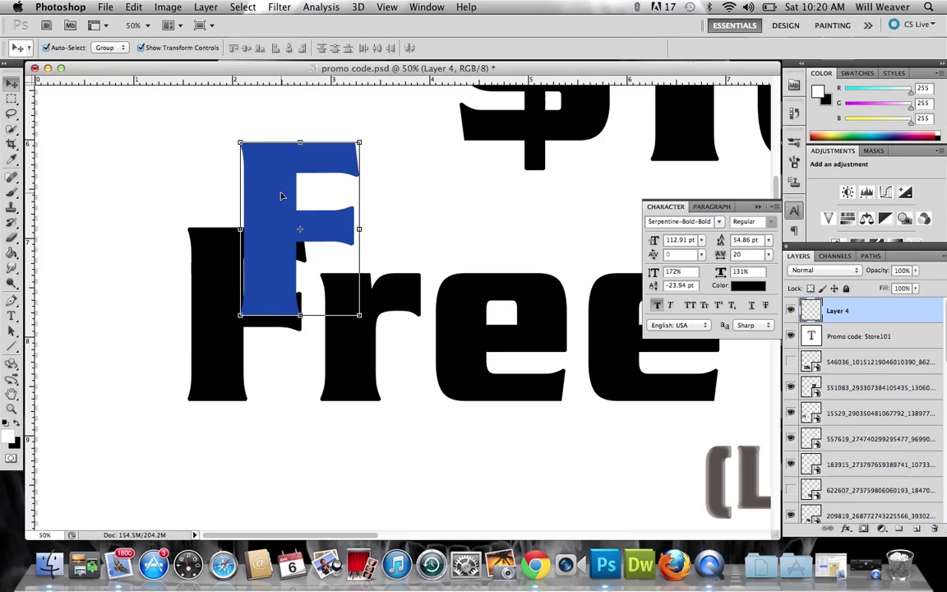
{"action": "key", "text": "super+z"}
{"action": "key", "text": "super+alt+z"}
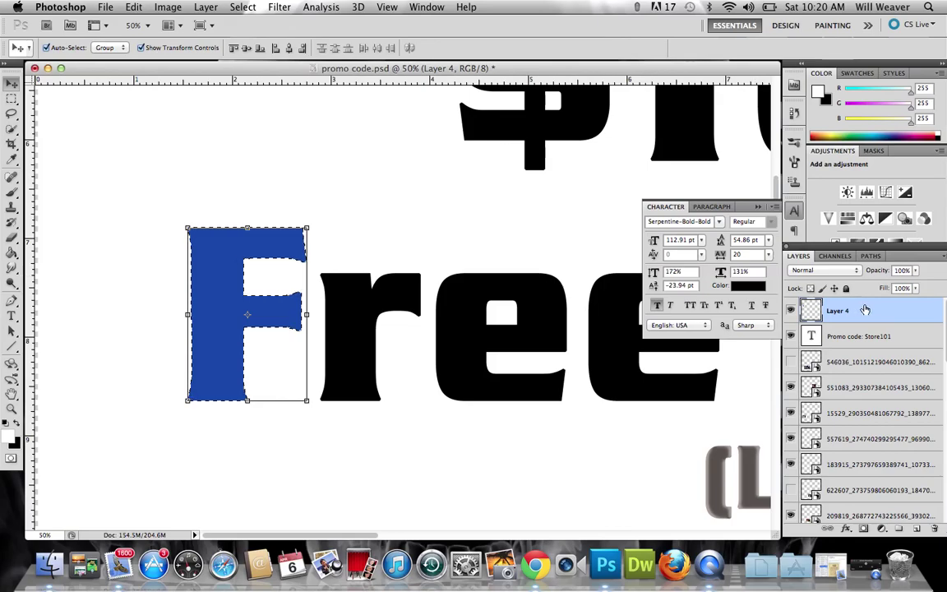
Fill the F selection on Layer 4 with the black background color and clear the selection
{"action": "key", "text": "super+BackSpace"}
{"action": "scroll", "coordinate": [609, 378], "scroll_direction": "down", "scroll_amount": 5}
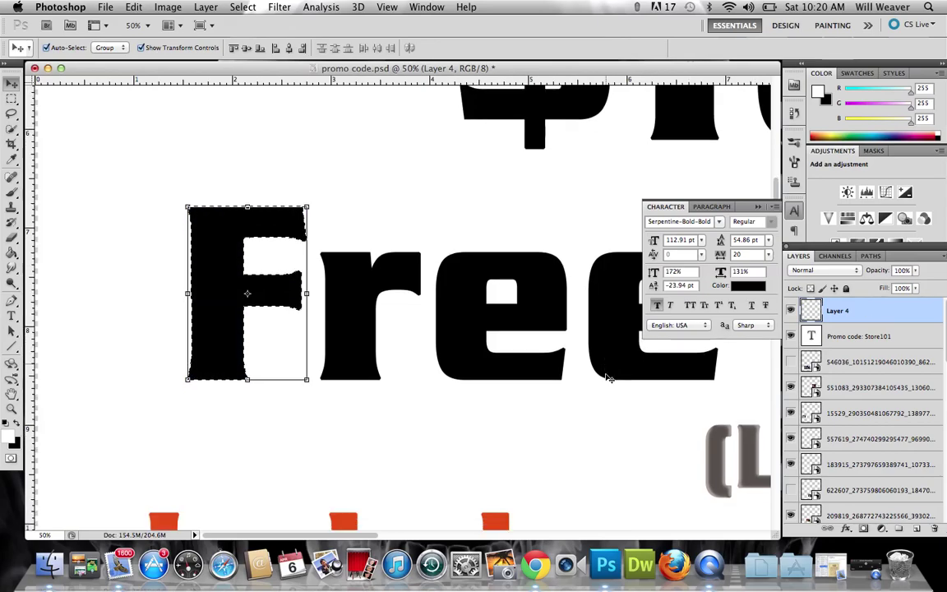
{"action": "key", "text": "alt+comma"}
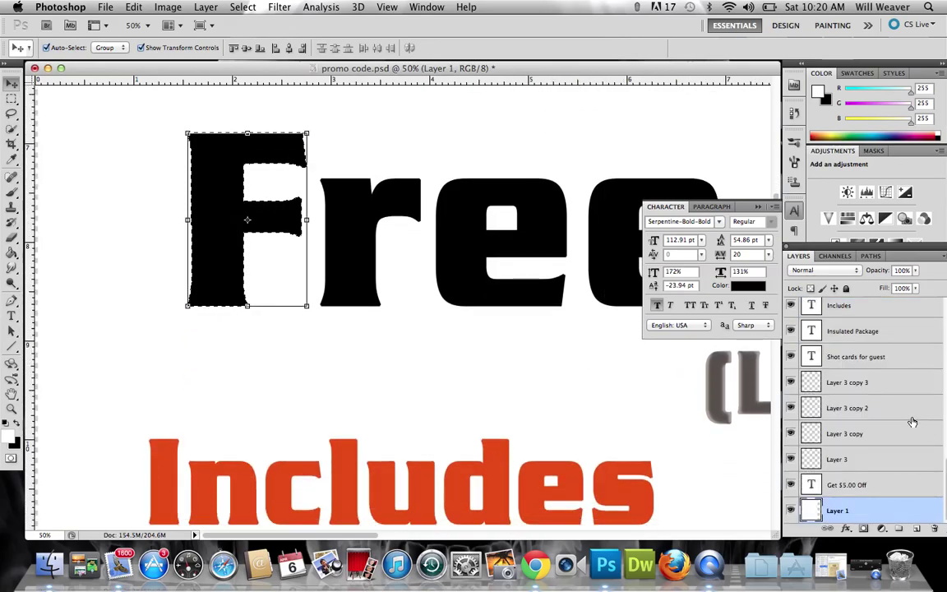
{"action": "key", "text": "super+d"}
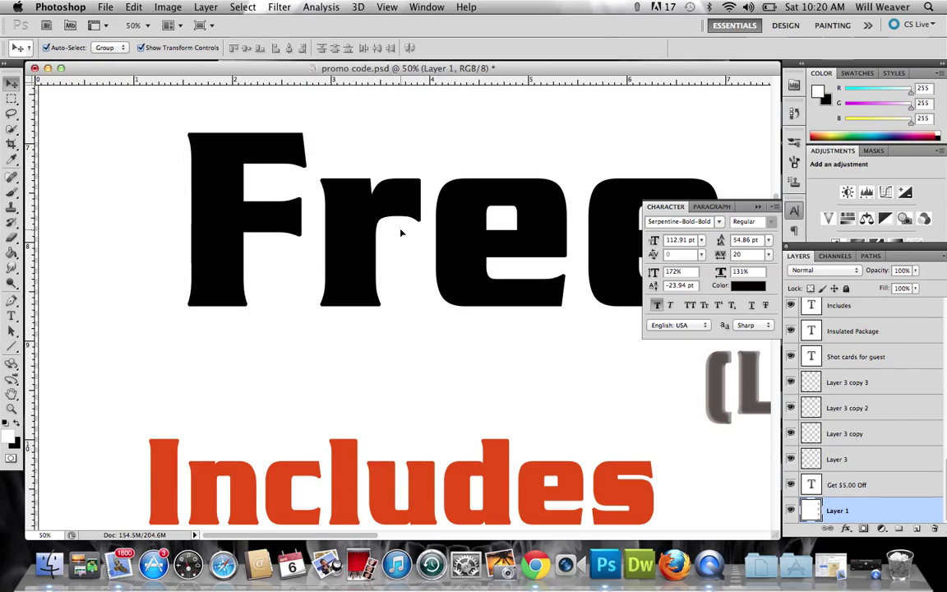
Select the Free Delivery text to examine its layer in the layer stack, and return to Layer 1
{"action": "left_click", "coordinate": [363, 218]}
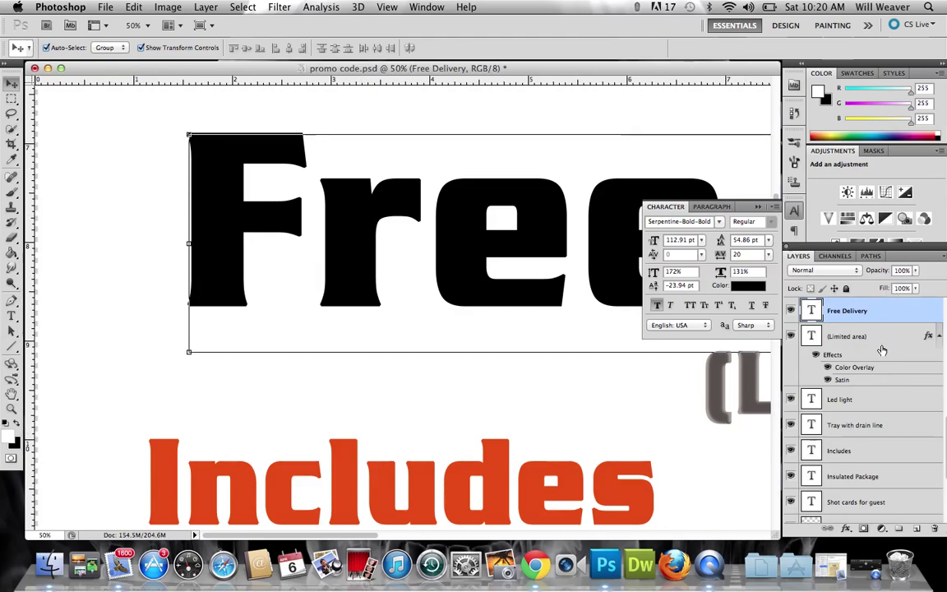
{"action": "scroll", "coordinate": [888, 338], "scroll_direction": "down", "scroll_amount": 5}
{"action": "scroll", "coordinate": [899, 322], "scroll_direction": "down", "scroll_amount": 5}
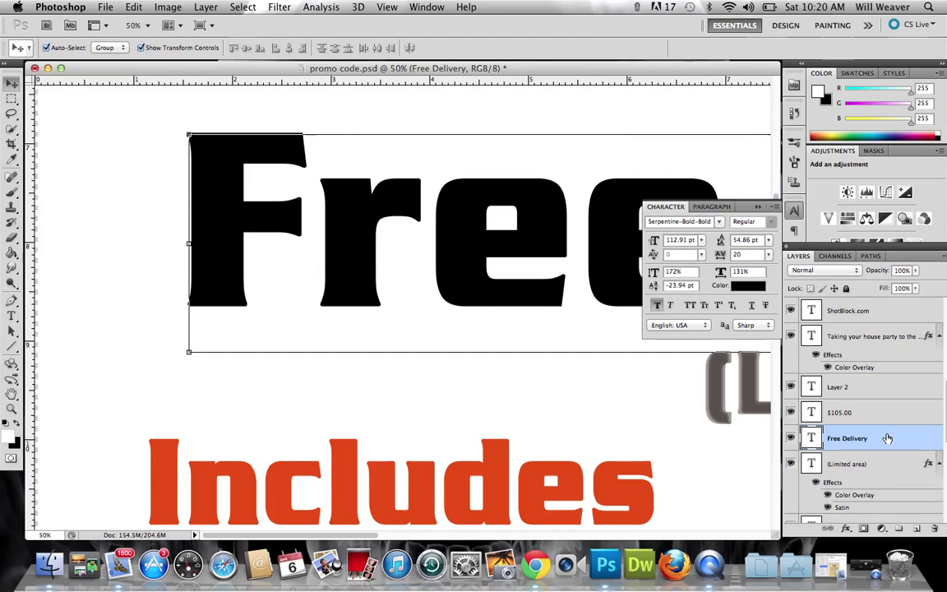
{"action": "left_click", "coordinate": [598, 401]}
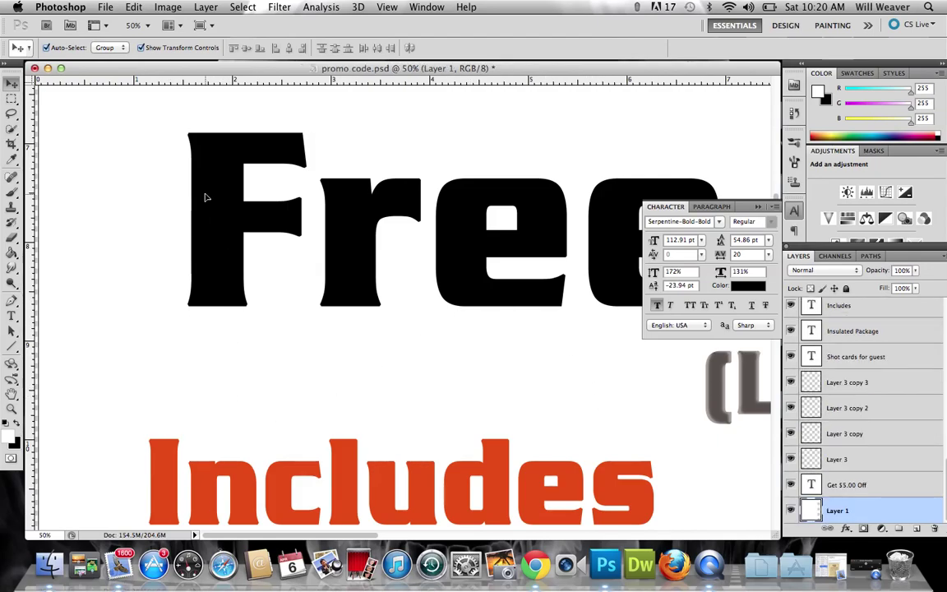
Create a new document with the U.S. Paper preset, Letter size, 8.5 × 11 inches at 300 pixels/inch
{"action": "left_click", "coordinate": [103, 8]}
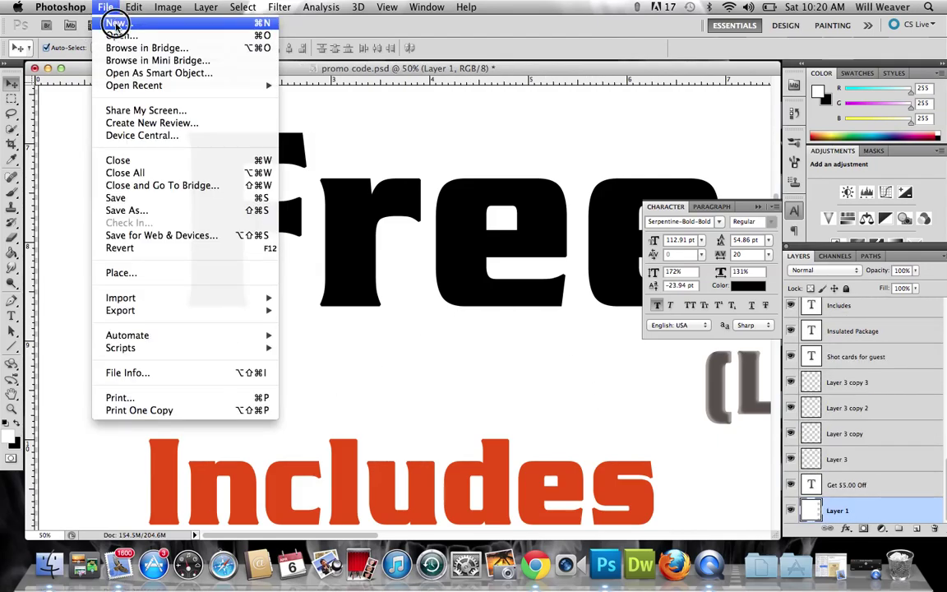
{"action": "left_click", "coordinate": [116, 23]}
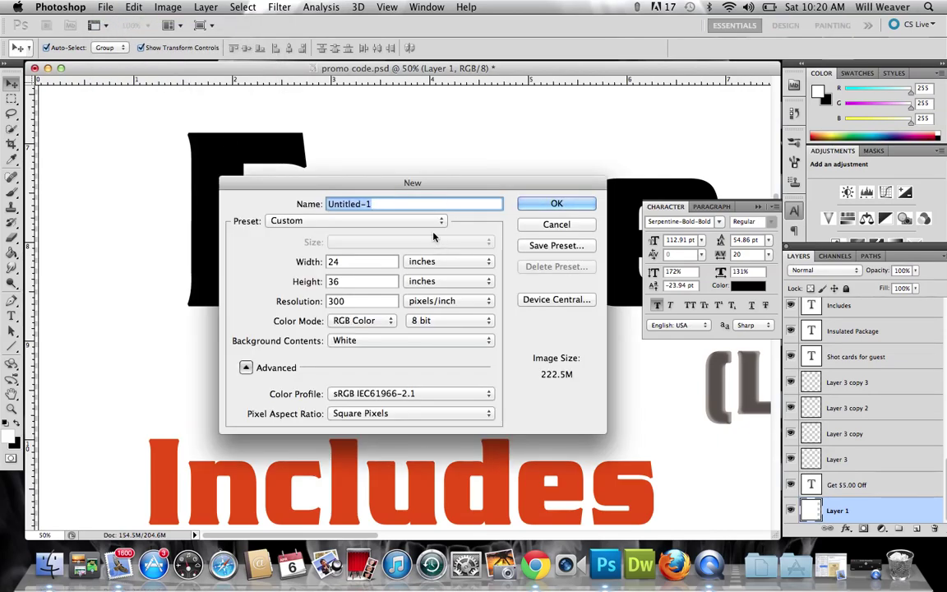
{"action": "left_click", "coordinate": [428, 225]}
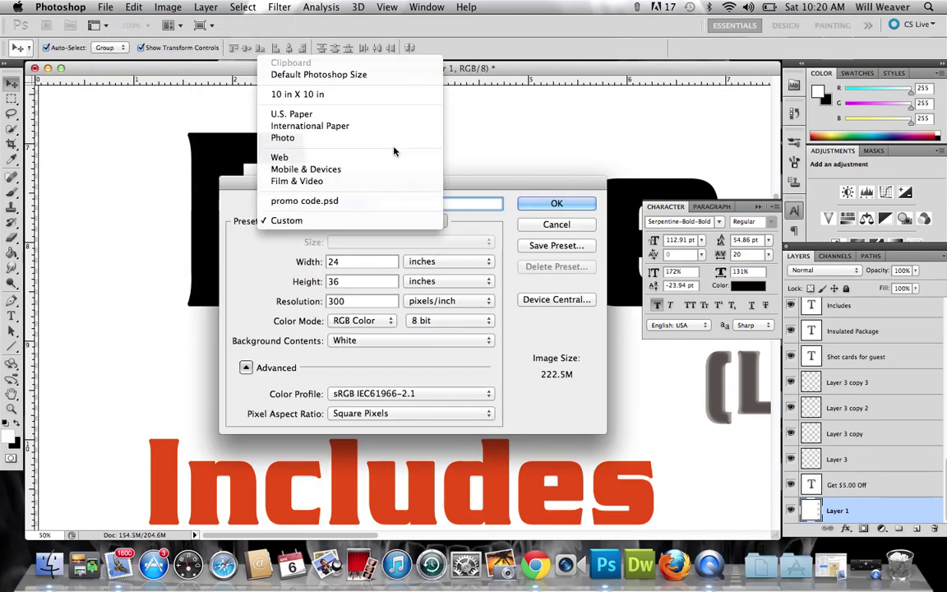
{"action": "left_click", "coordinate": [393, 120]}
{"action": "left_click", "coordinate": [551, 204]}
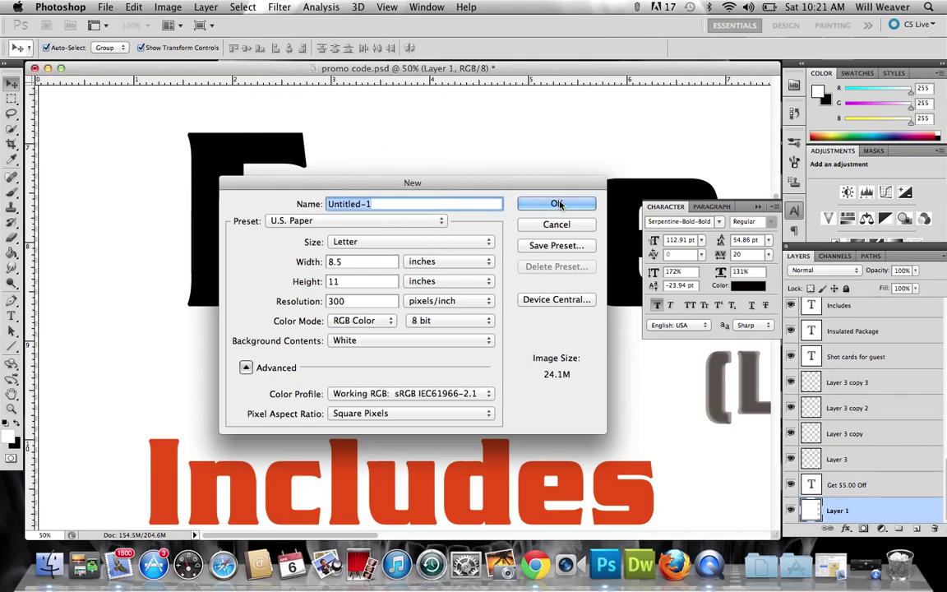
Add a three-letter first name as 48 pt Serpentine-Bold text and place it just above the page's middle
{"action": "key", "text": "t"}
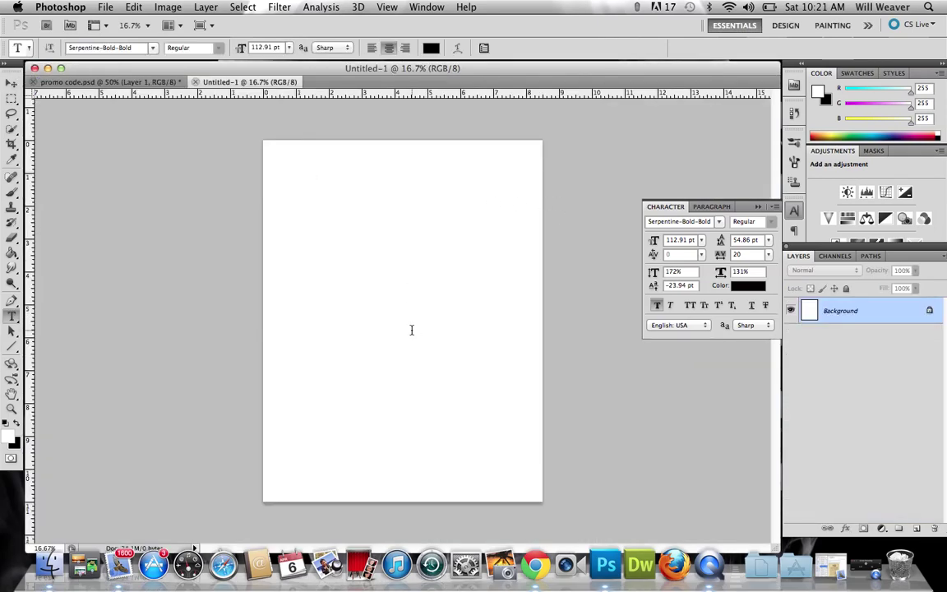
{"action": "left_click", "coordinate": [285, 261]}
{"action": "type", "text": "Pam"}
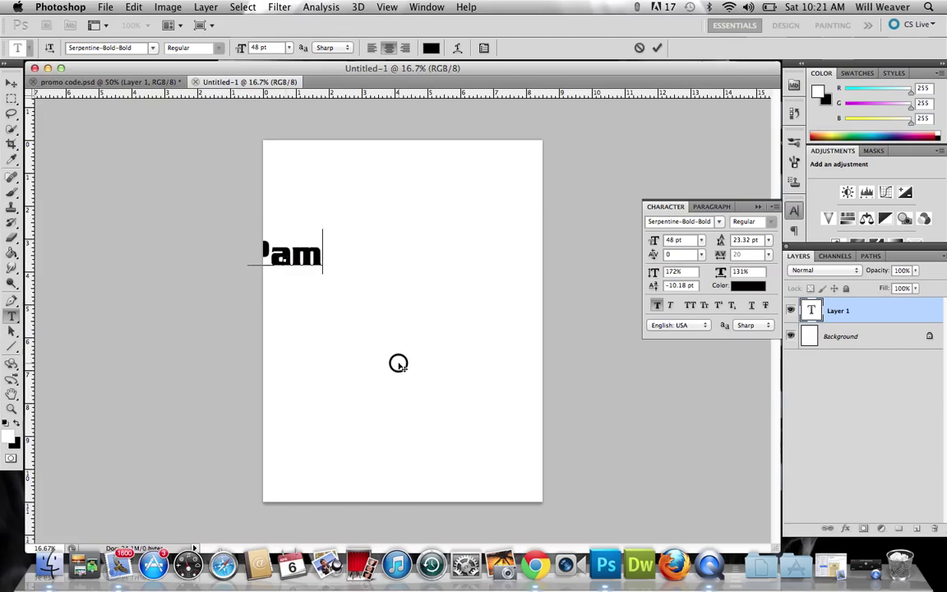
{"action": "left_click_drag", "start_coordinate": [398, 363], "coordinate": [500, 397]}
{"action": "left_click", "coordinate": [9, 84]}
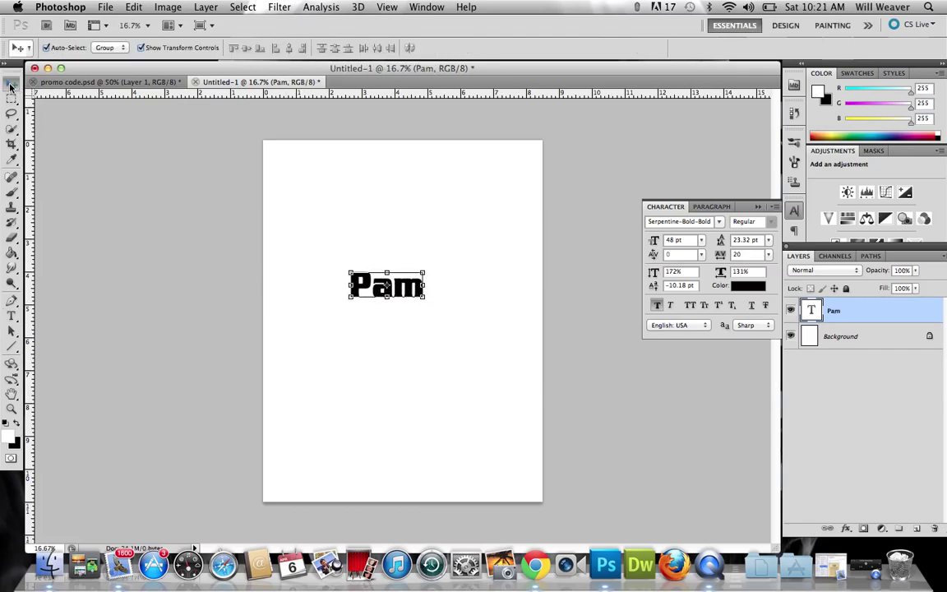
Scale the name text up to about 104.44 pt and reposition it near the page's horizontal center
{"action": "left_click_drag", "start_coordinate": [417, 272], "coordinate": [404, 301]}
{"action": "left_click_drag", "start_coordinate": [411, 283], "coordinate": [489, 209]}
{"action": "key", "text": "Return"}
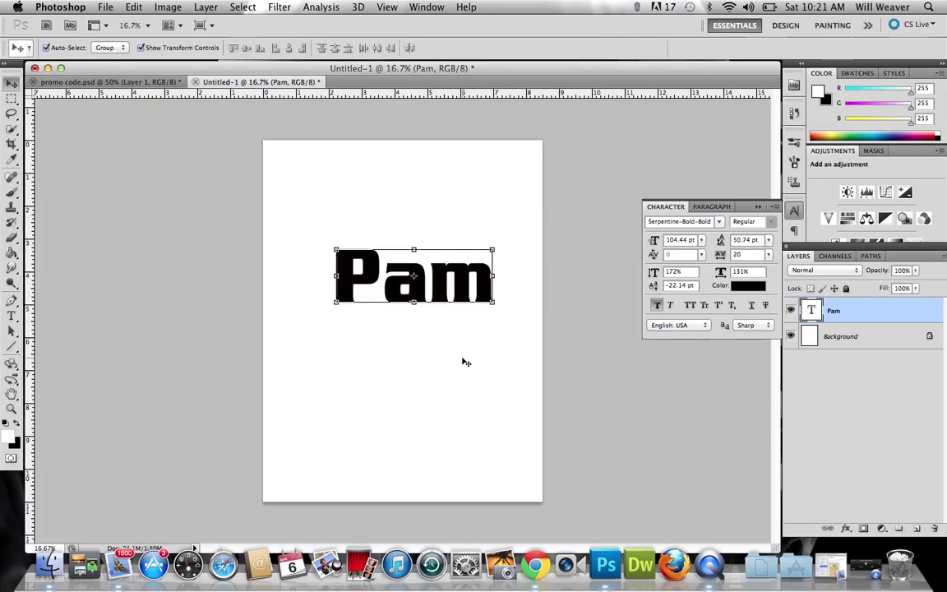
{"action": "left_click", "coordinate": [447, 327]}
{"action": "mouse_move", "coordinate": [420, 300]}
{"action": "left_mouse_down"}
{"action": "mouse_move", "coordinate": [406, 307]}
{"action": "mouse_move", "coordinate": [411, 315]}
{"action": "left_mouse_up"}
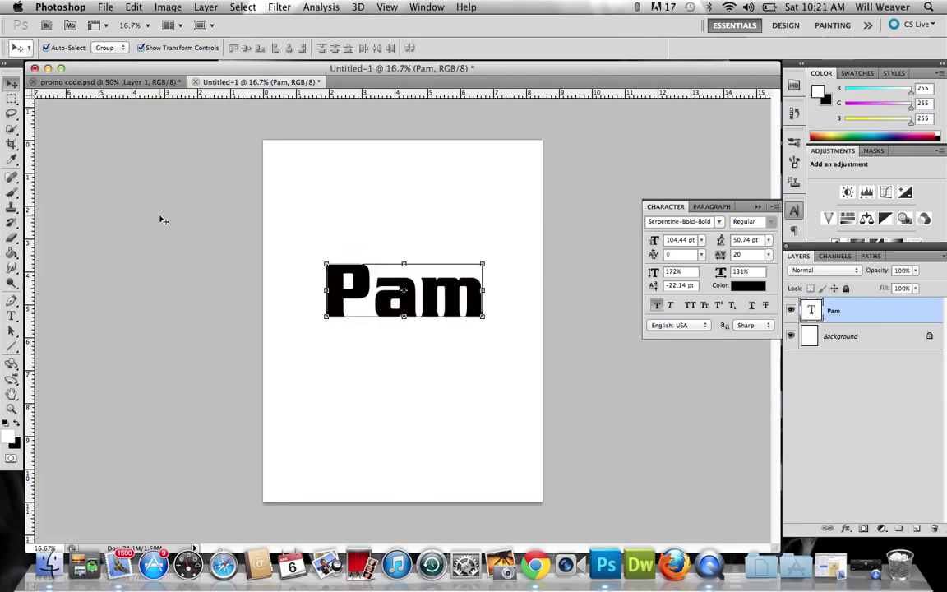
Try out text editing by inserting an "f" before the name's last letter and removing it, and deselect the layer
{"action": "left_click", "coordinate": [12, 315]}
{"action": "left_click", "coordinate": [414, 298]}
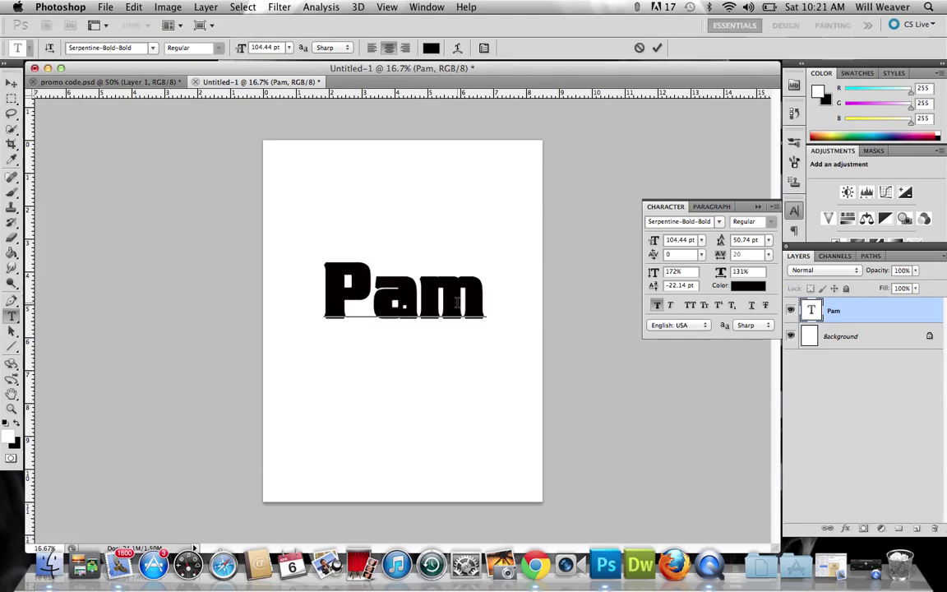
{"action": "type", "text": "f"}
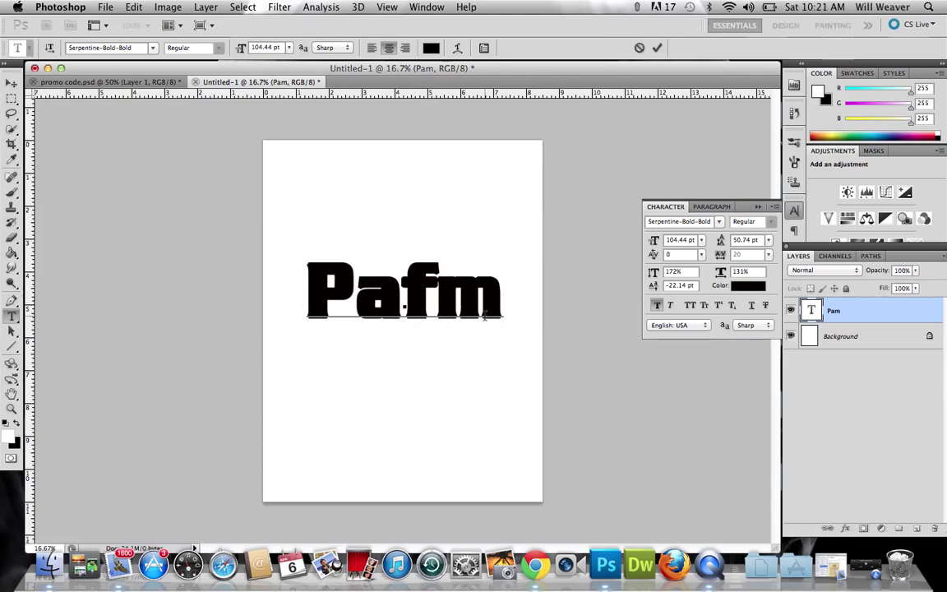
{"action": "key", "text": "BackSpace"}
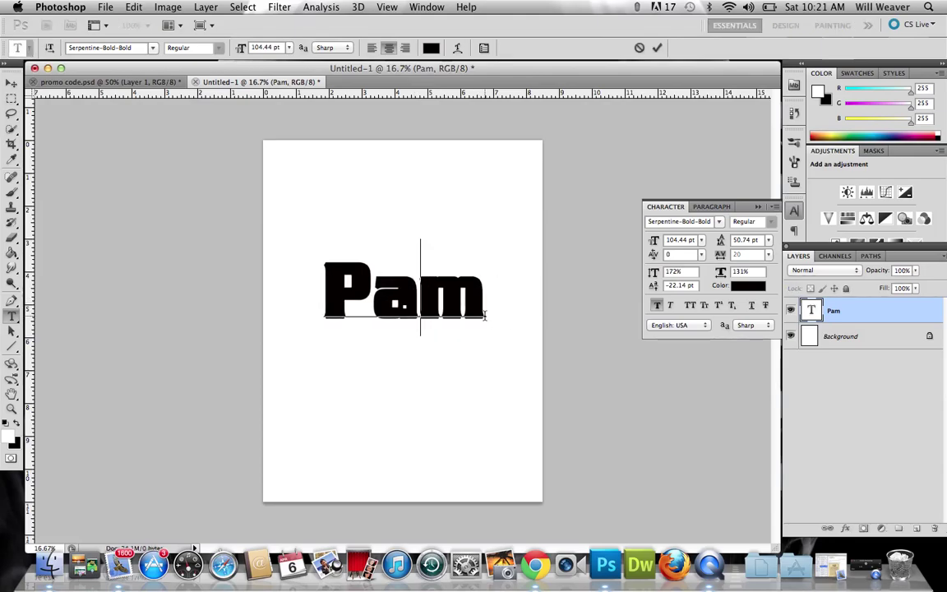
{"action": "left_click", "coordinate": [11, 83]}
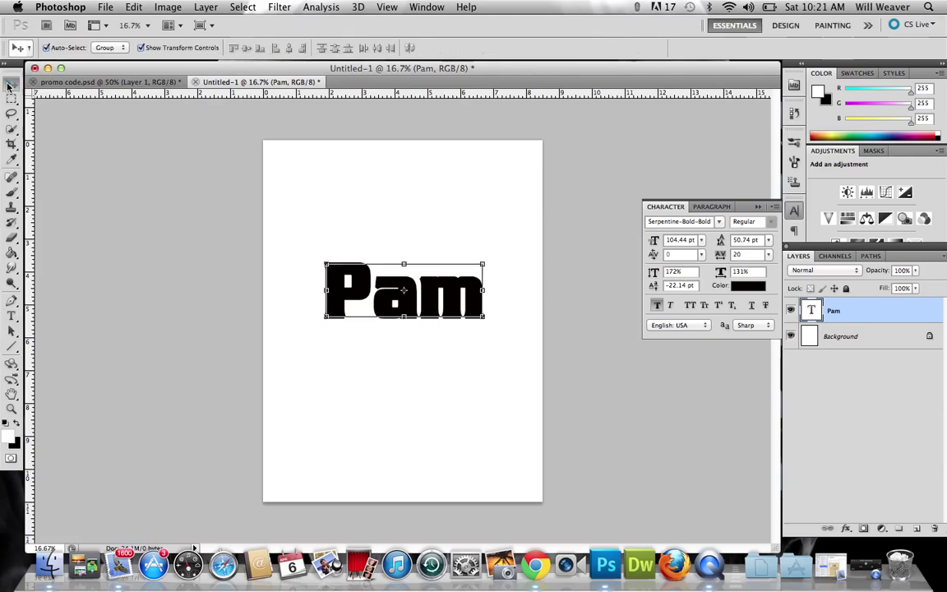
{"action": "left_click", "coordinate": [392, 465]}
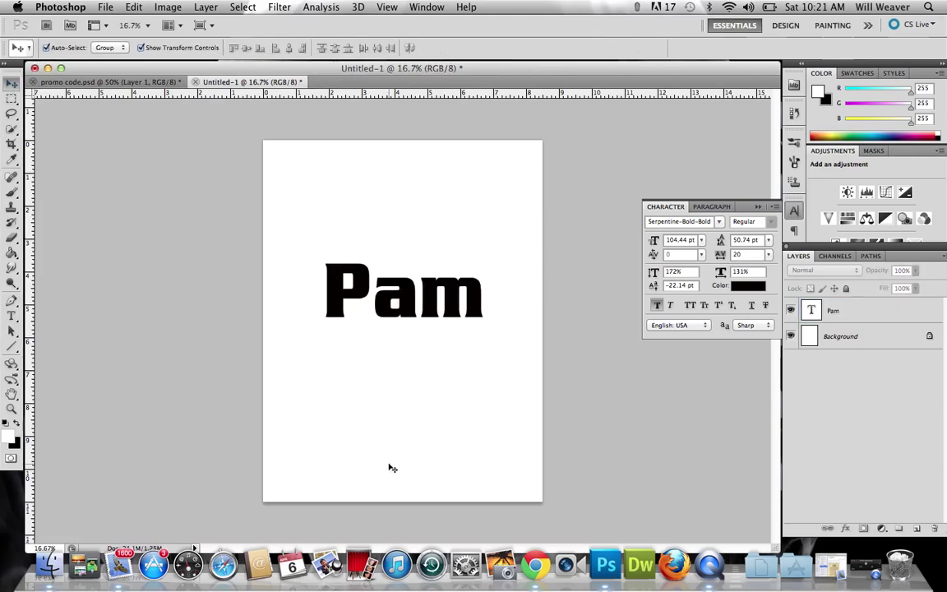
Rasterize the three-letter name text layer and leave no layer selected
{"action": "right_click", "coordinate": [861, 315]}
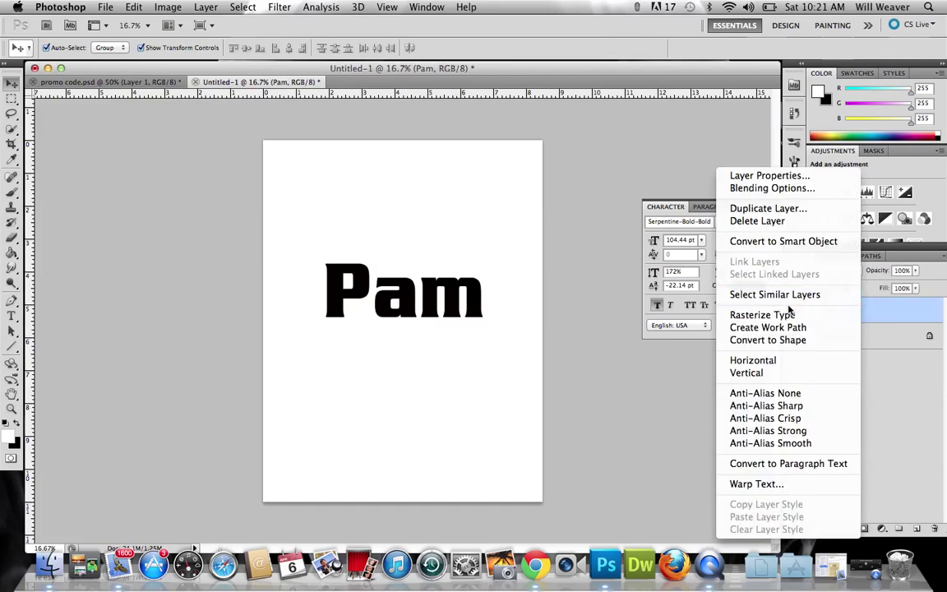
{"action": "left_click", "coordinate": [801, 282]}
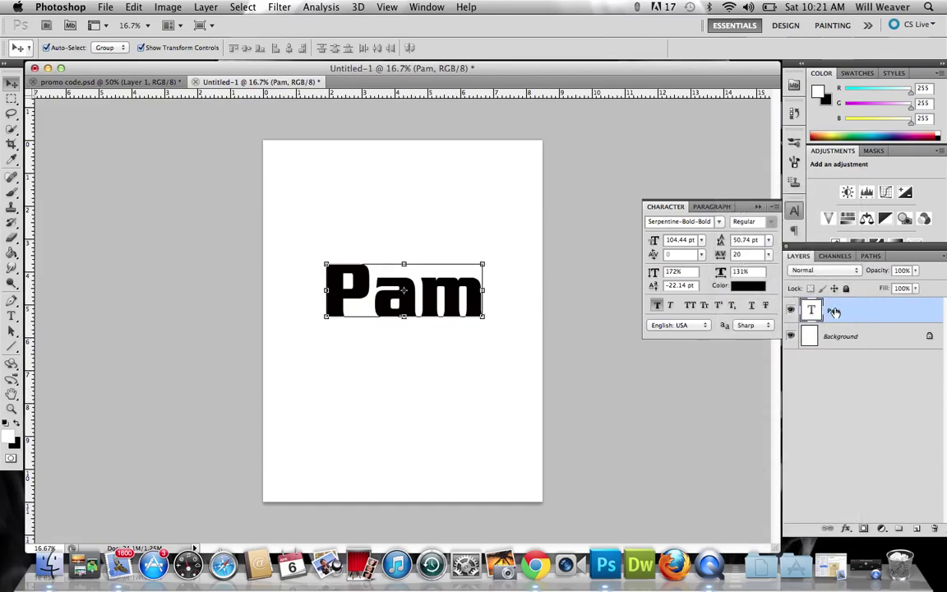
{"action": "right_click", "coordinate": [871, 314]}
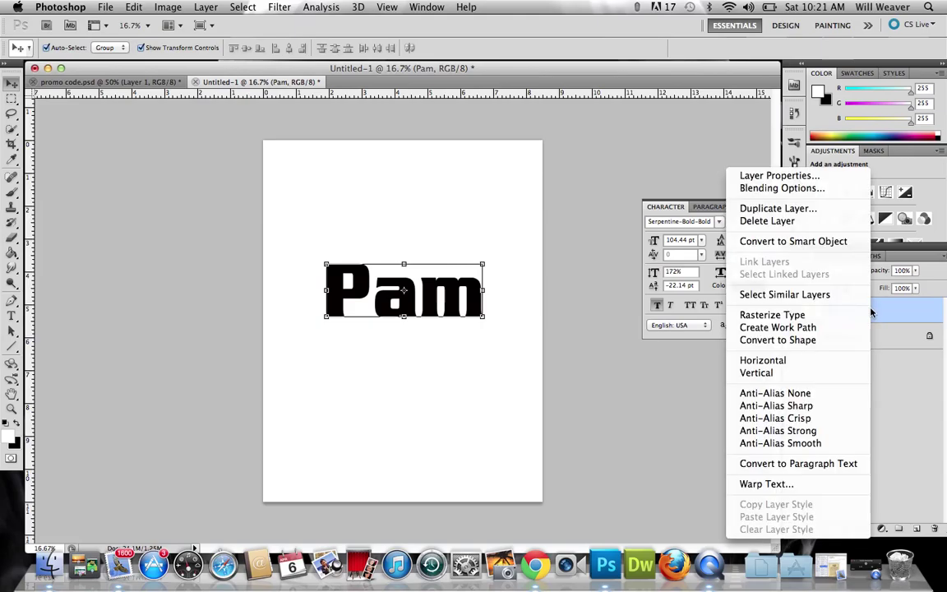
{"action": "left_click", "coordinate": [810, 316]}
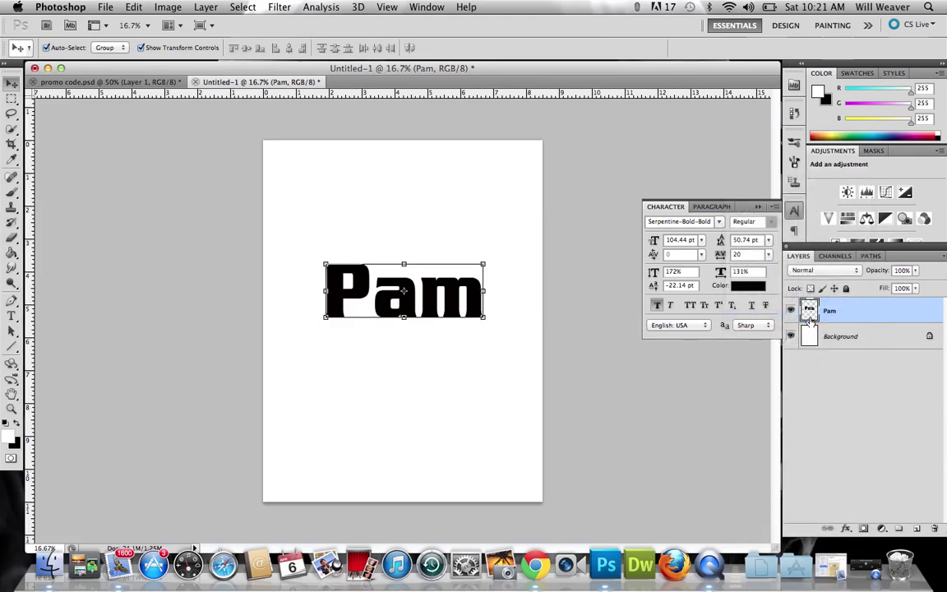
{"action": "left_click", "coordinate": [851, 355]}
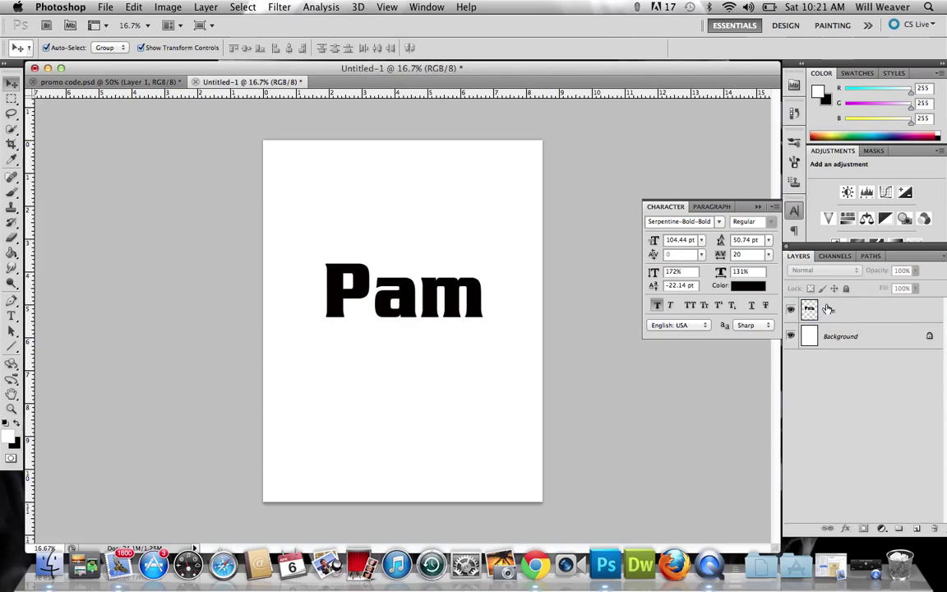
{"action": "left_click", "coordinate": [458, 289]}
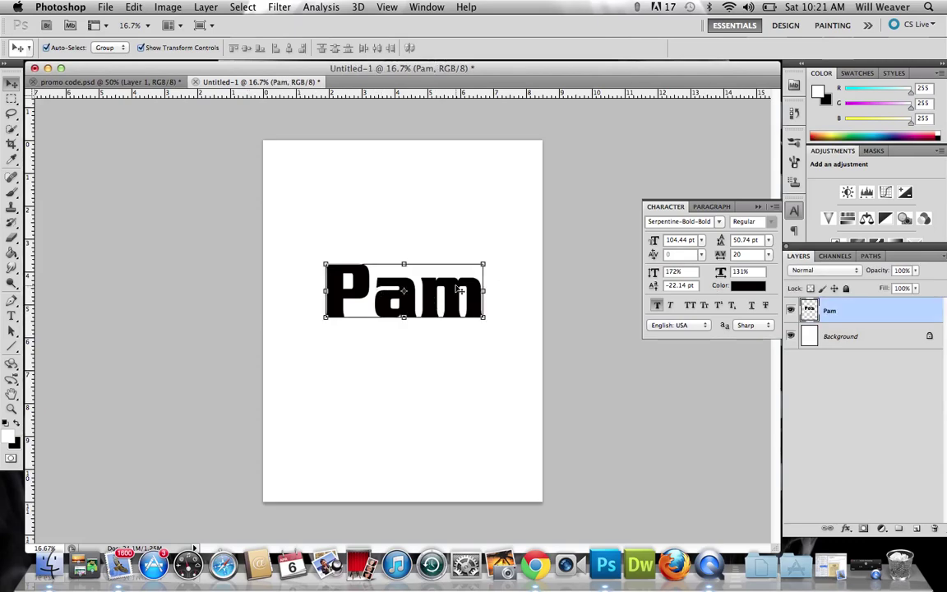
{"action": "left_click", "coordinate": [455, 376]}
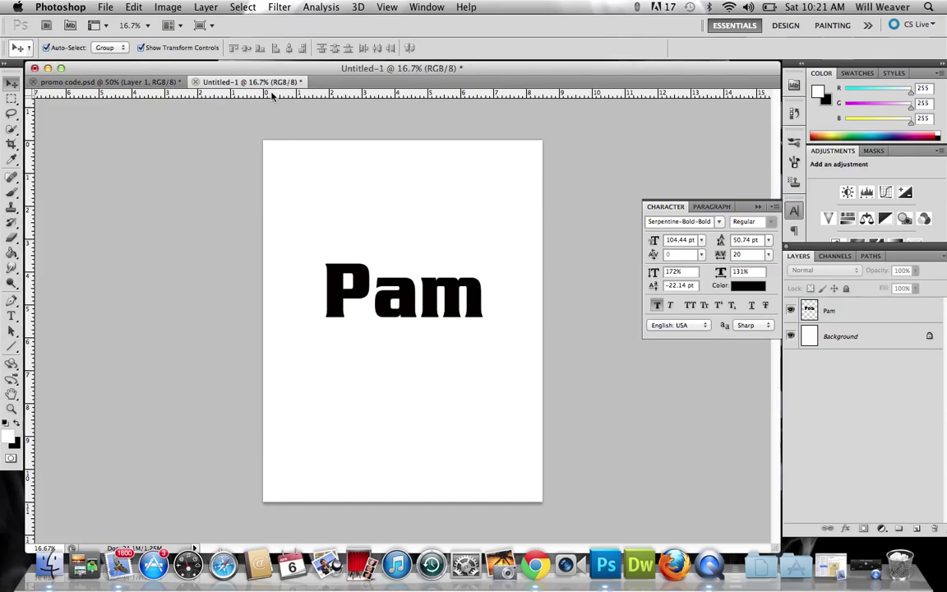
Delete the locked Background layer and add a new blank layer above the name layer
{"action": "left_click", "coordinate": [876, 336]}
{"action": "key", "text": "Delete"}
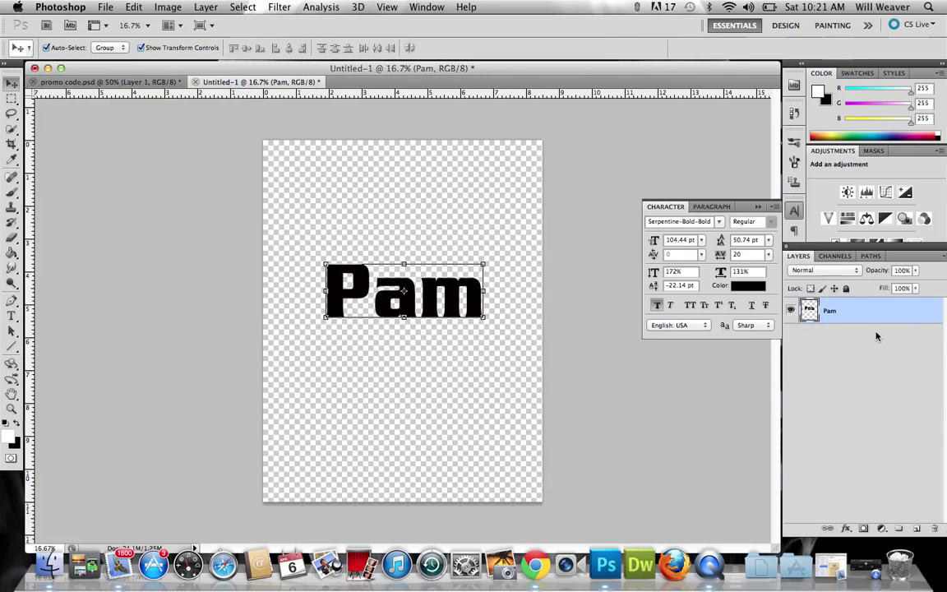
{"action": "left_click", "coordinate": [919, 529]}
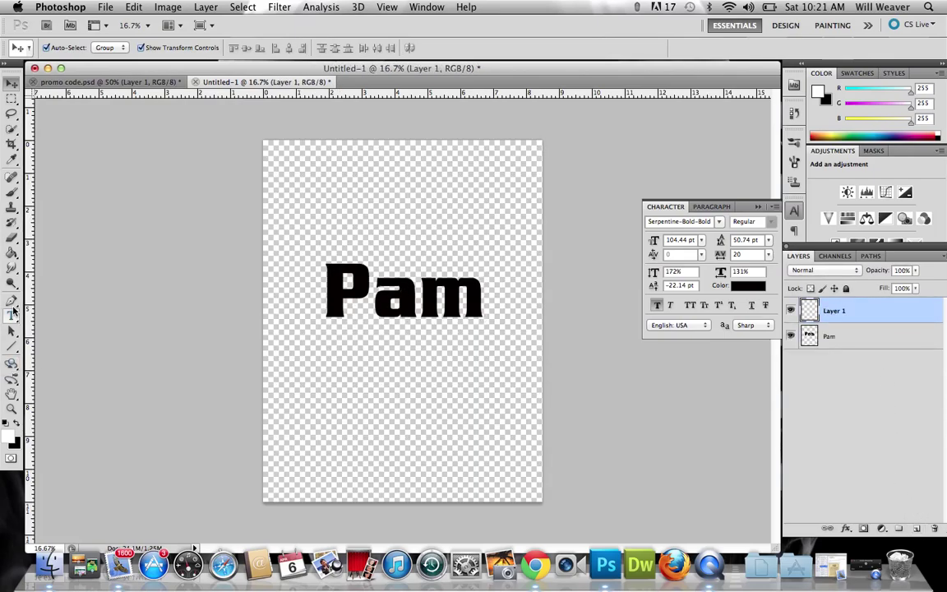
Fill the new layer with blue 3655c9 using the Paint Bucket and move it beneath the name layer
{"action": "left_click", "coordinate": [11, 254]}
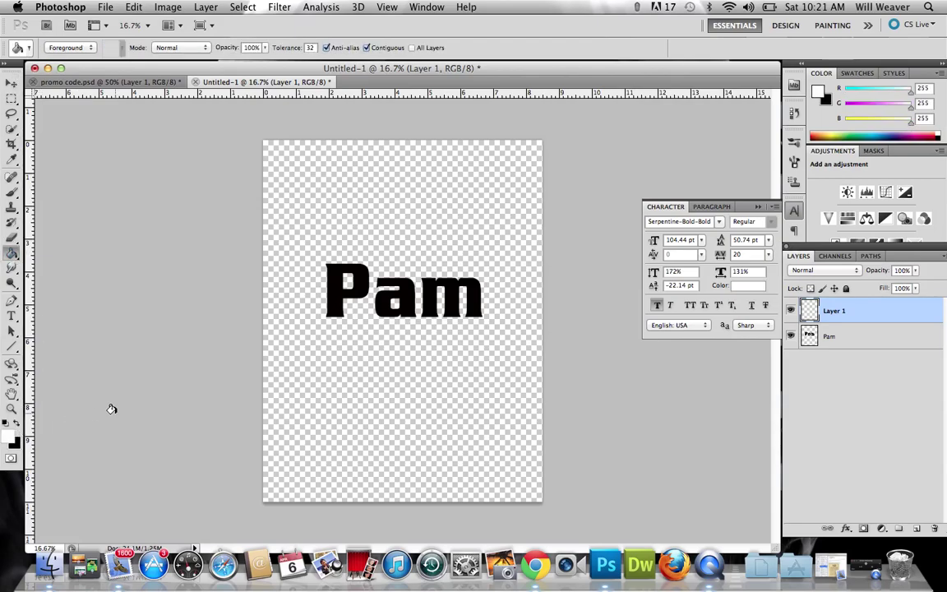
{"action": "left_click", "coordinate": [10, 439]}
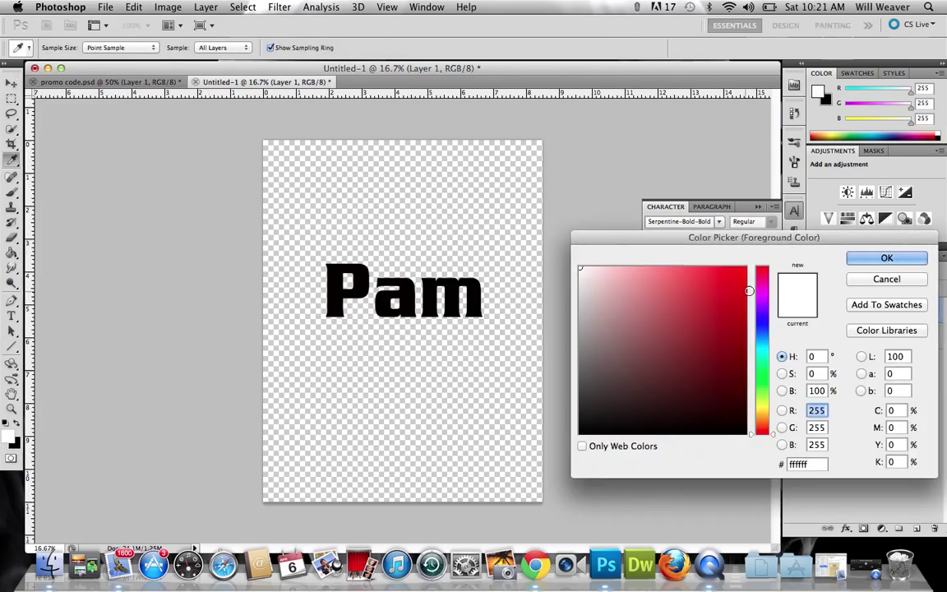
{"action": "left_click", "coordinate": [699, 300]}
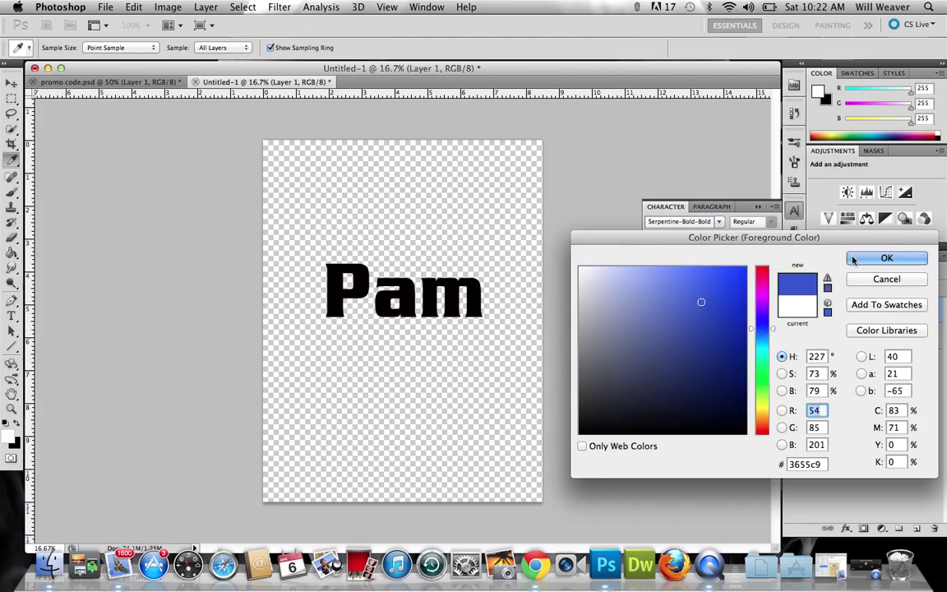
{"action": "key", "text": "Return"}
{"action": "left_click", "coordinate": [392, 425]}
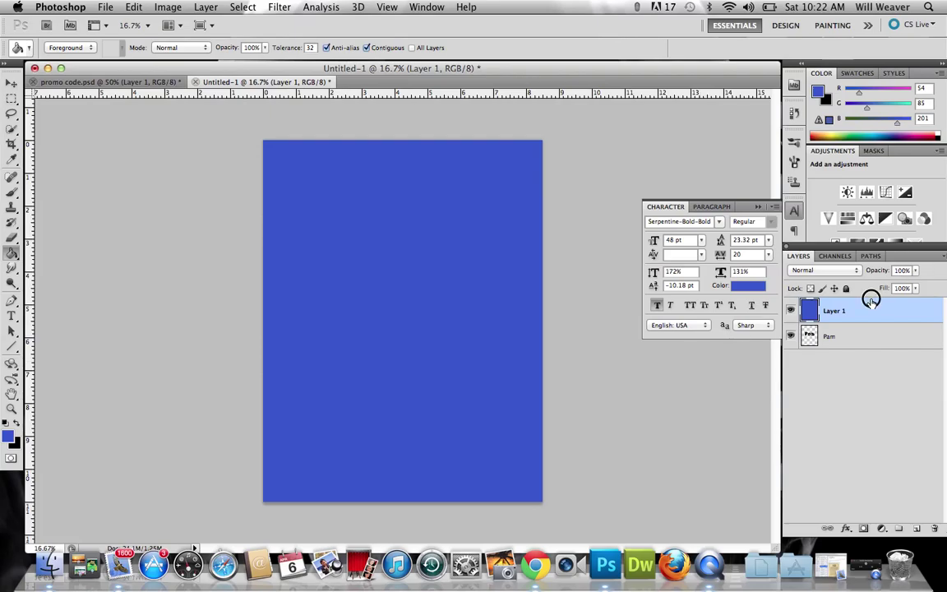
{"action": "left_click_drag", "start_coordinate": [871, 300], "coordinate": [852, 345]}
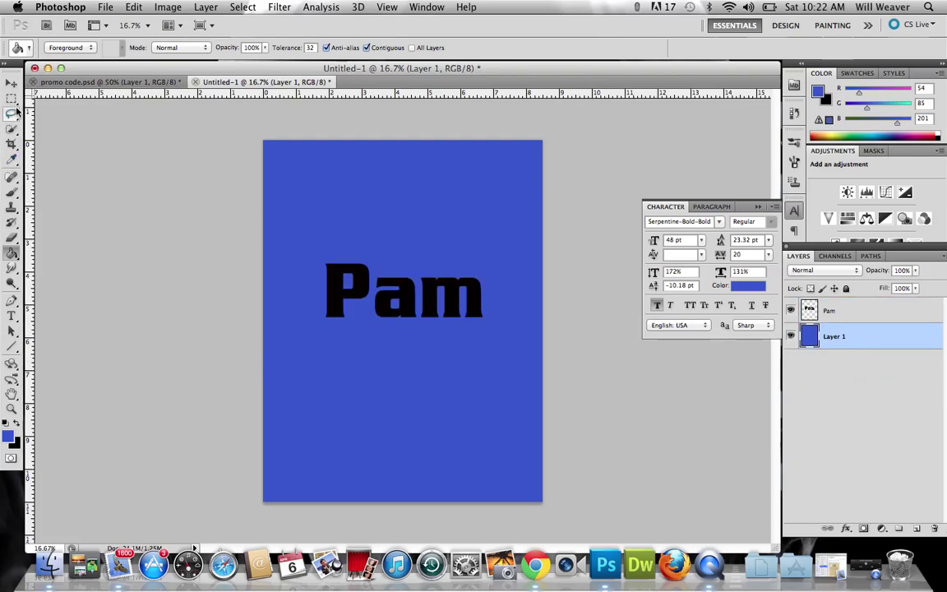
Select the black lettering on the name layer with Color Range, using Sampled Colors and Fuzziness 200
{"action": "left_click", "coordinate": [12, 83]}
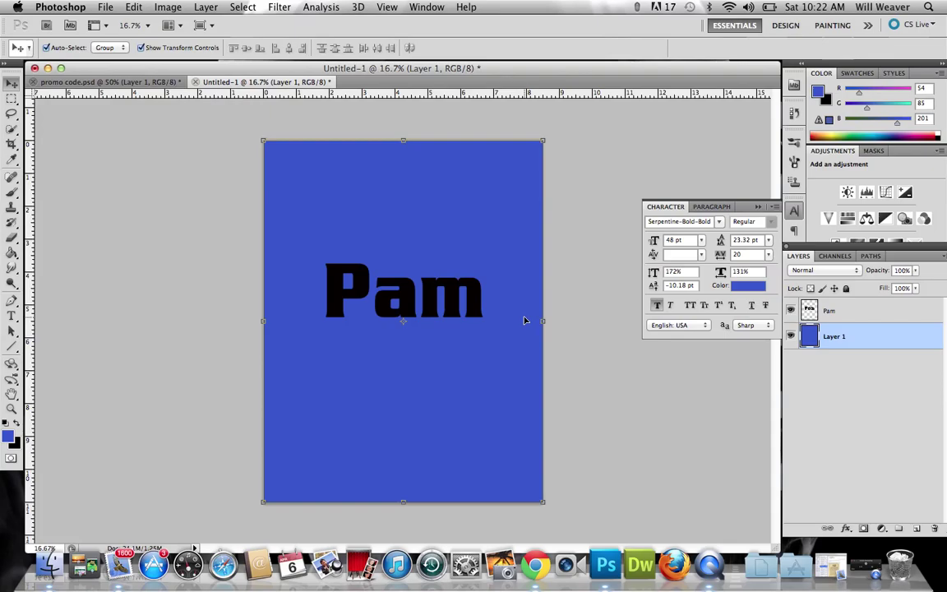
{"action": "left_click", "coordinate": [886, 307]}
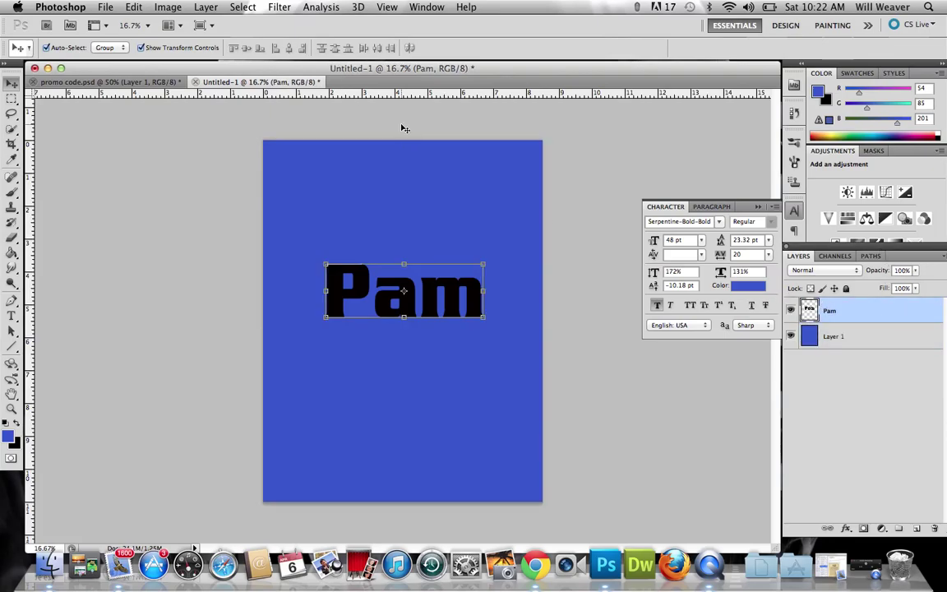
{"action": "left_click", "coordinate": [245, 7]}
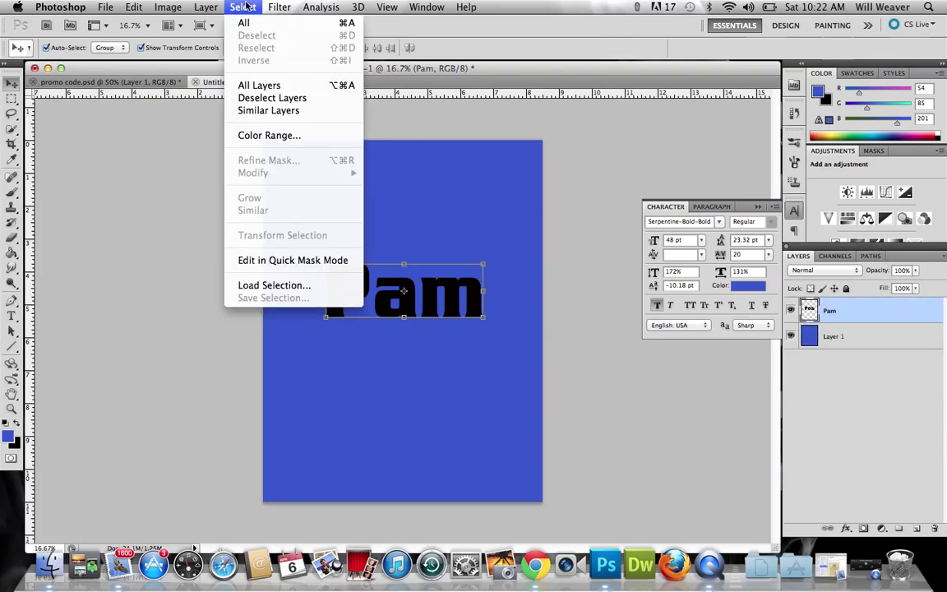
{"action": "left_click", "coordinate": [275, 137]}
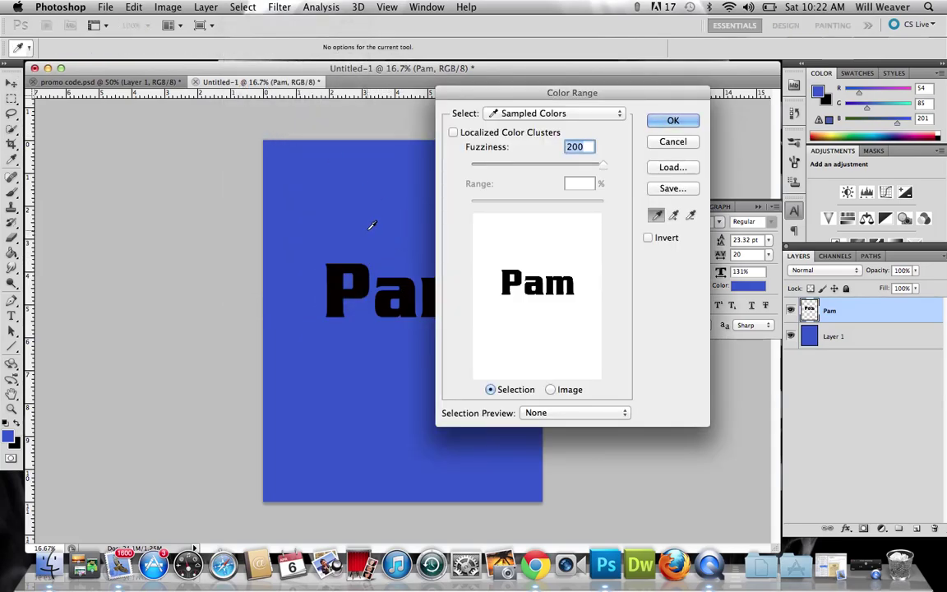
{"action": "left_click", "coordinate": [363, 275]}
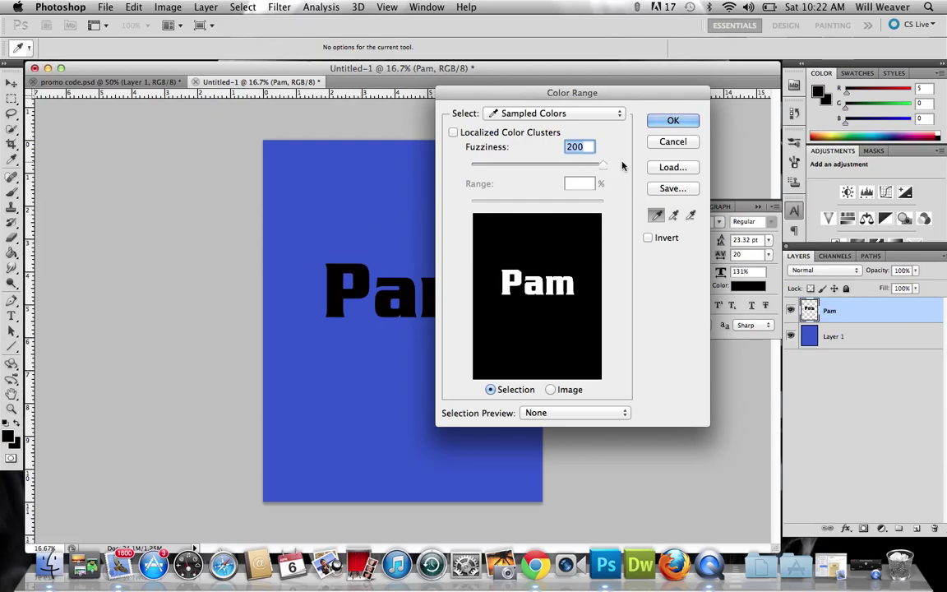
{"action": "mouse_move", "coordinate": [604, 163]}
{"action": "left_mouse_down"}
{"action": "mouse_move", "coordinate": [503, 170]}
{"action": "mouse_move", "coordinate": [618, 169]}
{"action": "left_mouse_up"}
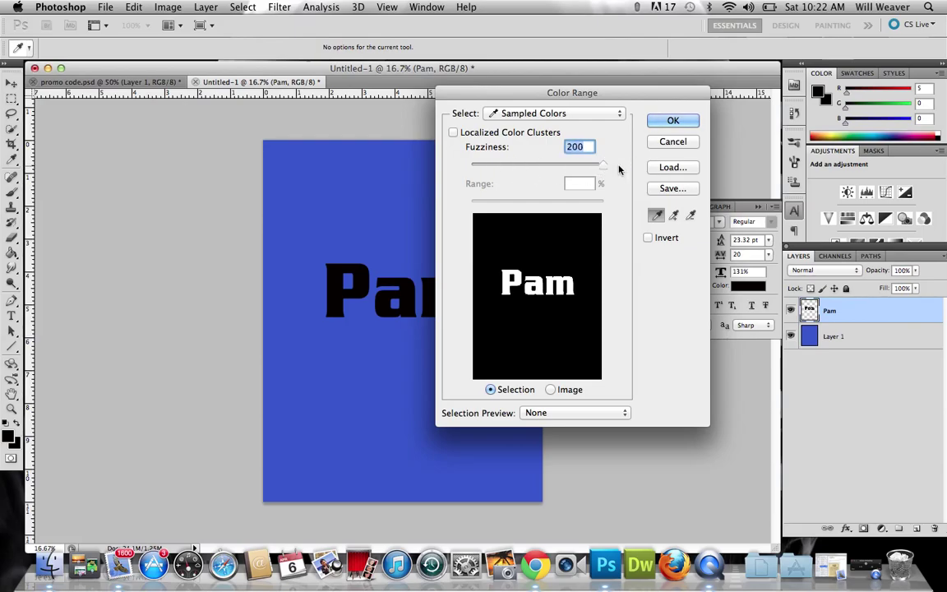
{"action": "left_click", "coordinate": [674, 121]}
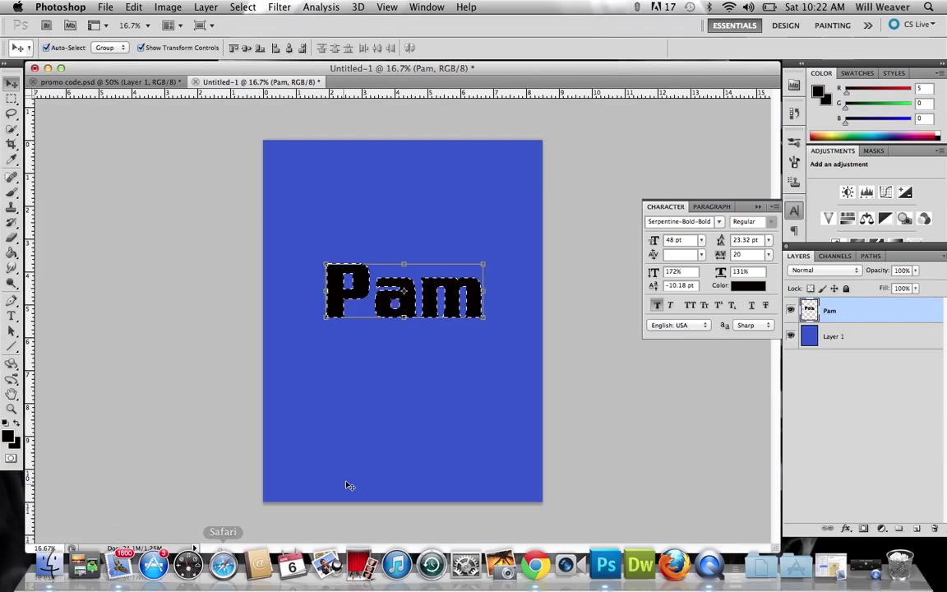
Fill the selected lettering on the name layer with a near-white custom color
{"action": "left_click", "coordinate": [369, 424]}
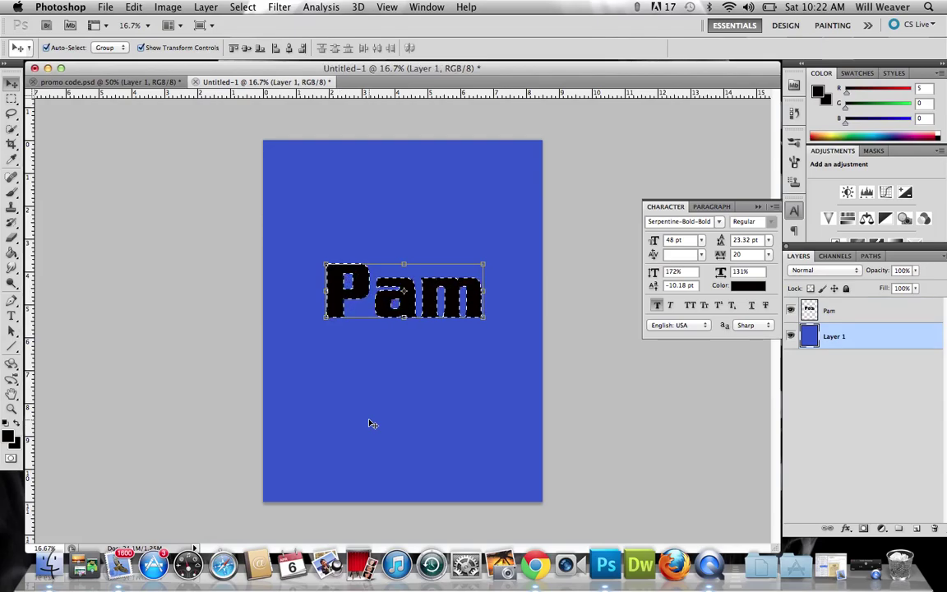
{"action": "left_click", "coordinate": [868, 314]}
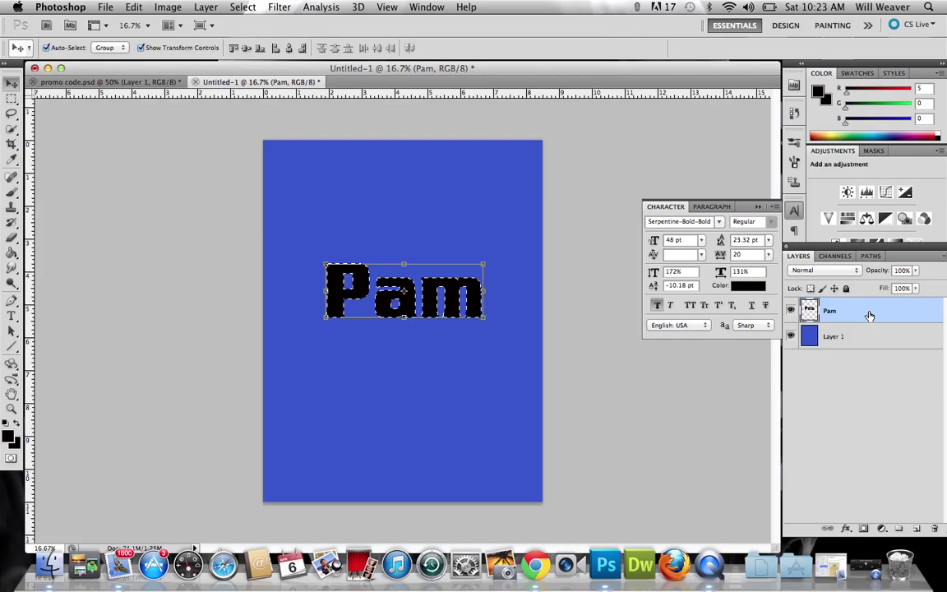
{"action": "left_click", "coordinate": [170, 7]}
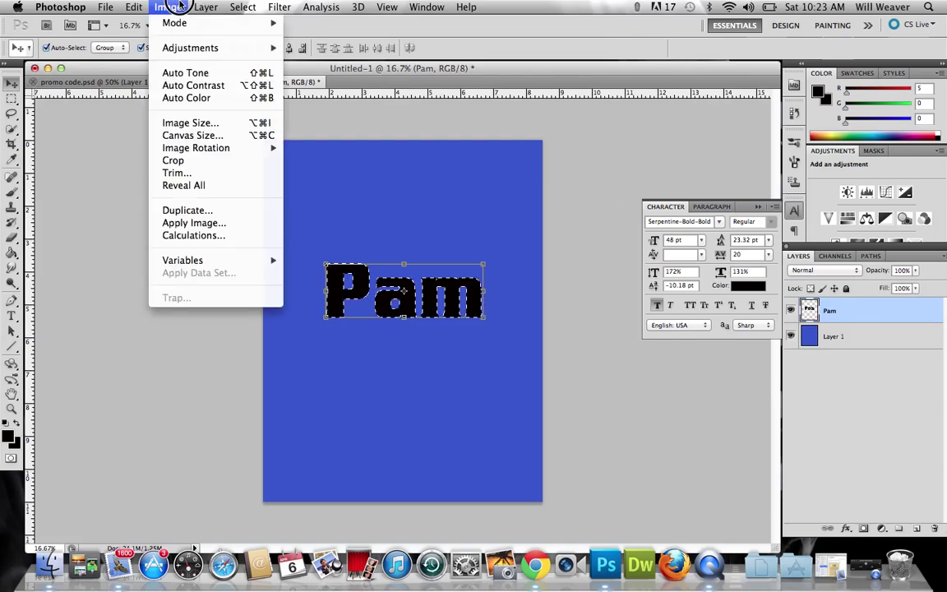
{"action": "mouse_move", "coordinate": [133, 6]}
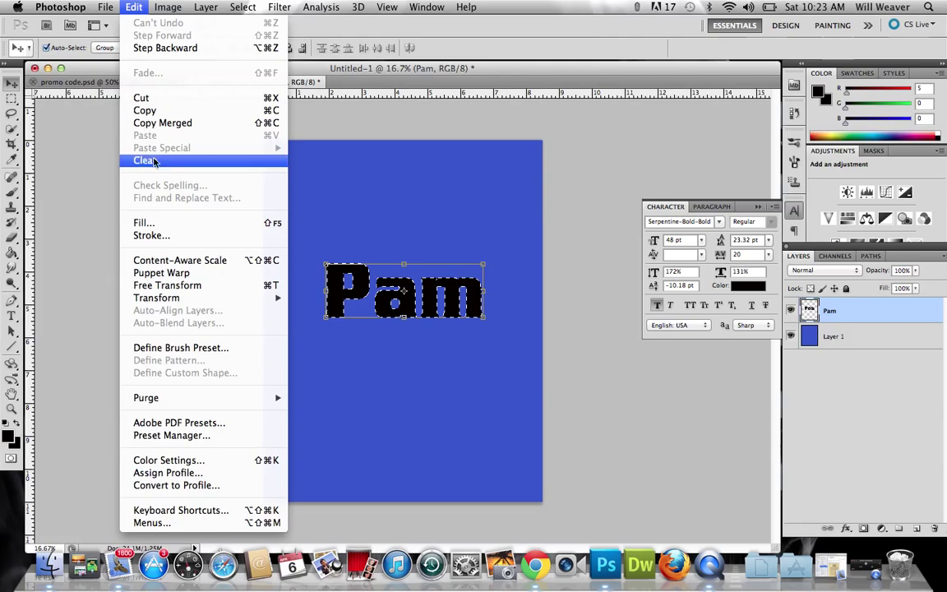
{"action": "left_click", "coordinate": [163, 226]}
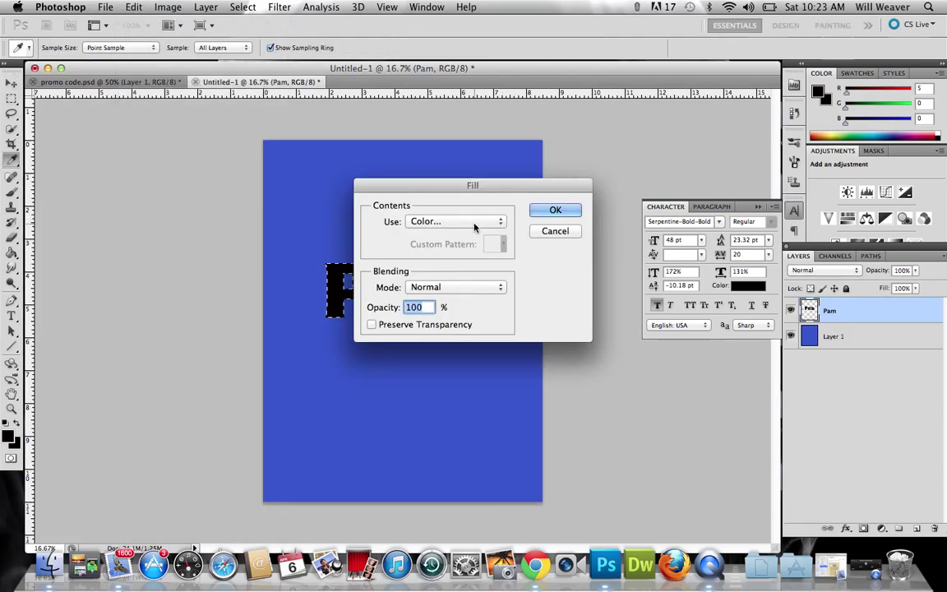
{"action": "left_click", "coordinate": [484, 223]}
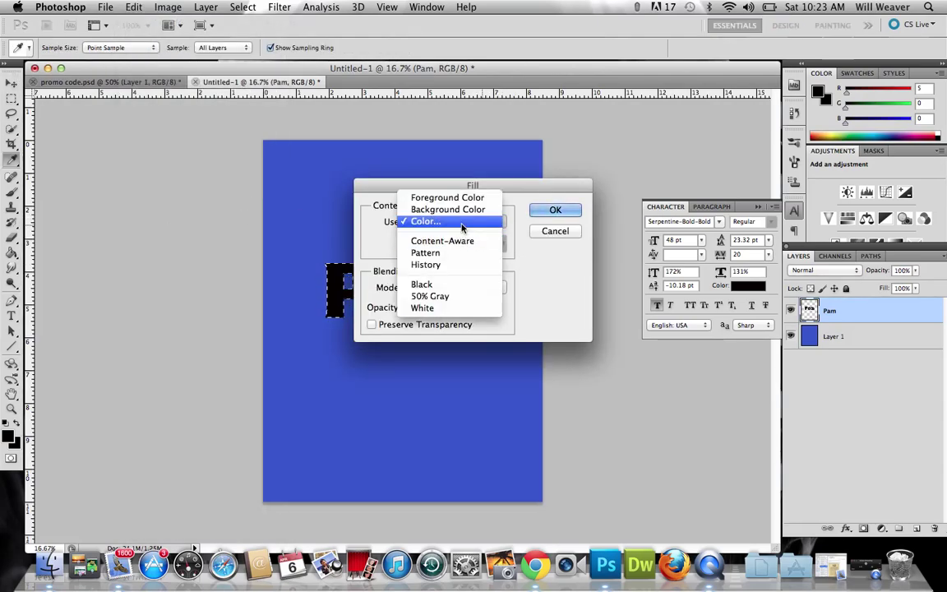
{"action": "left_click", "coordinate": [448, 222]}
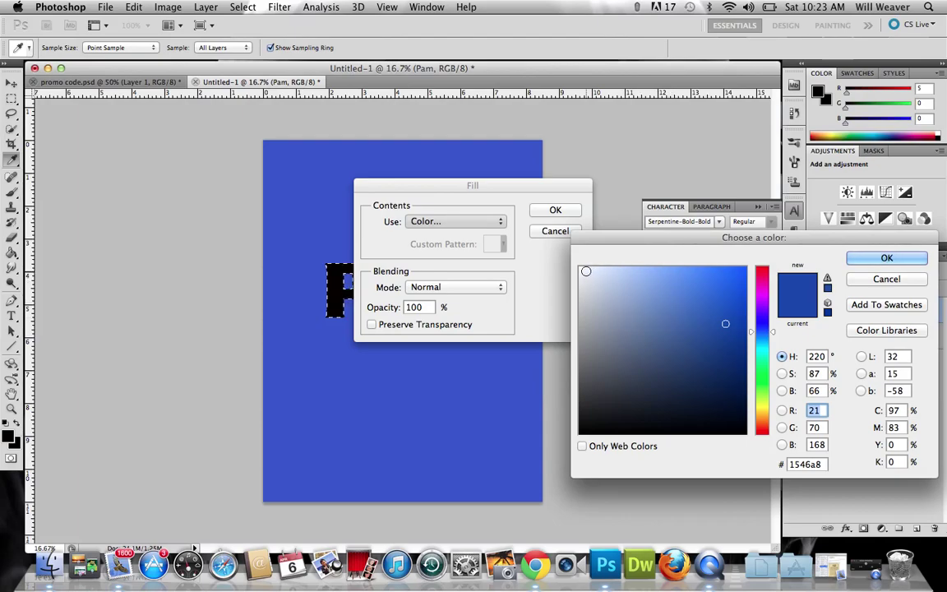
{"action": "left_click", "coordinate": [582, 270]}
{"action": "left_click", "coordinate": [886, 257]}
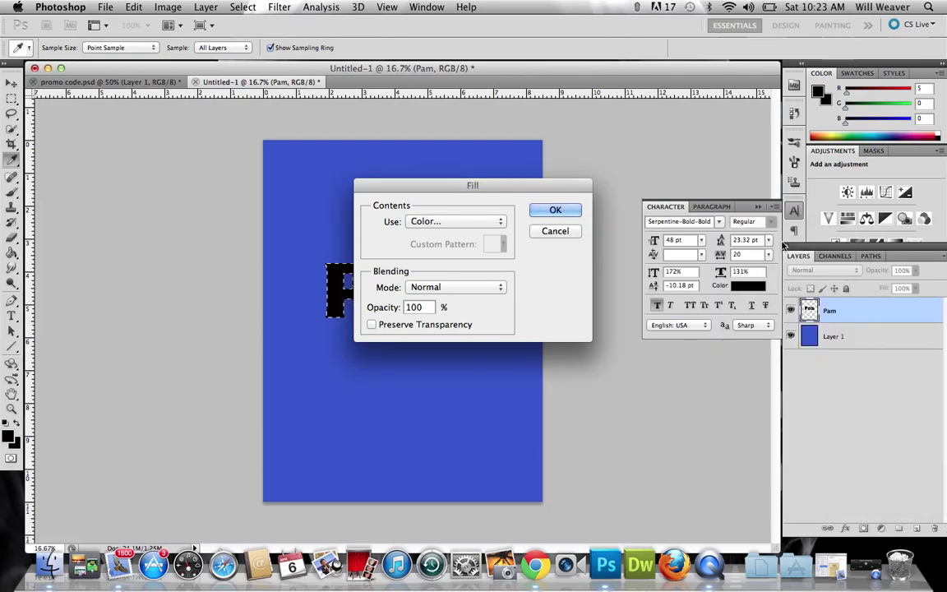
{"action": "left_click", "coordinate": [559, 212]}
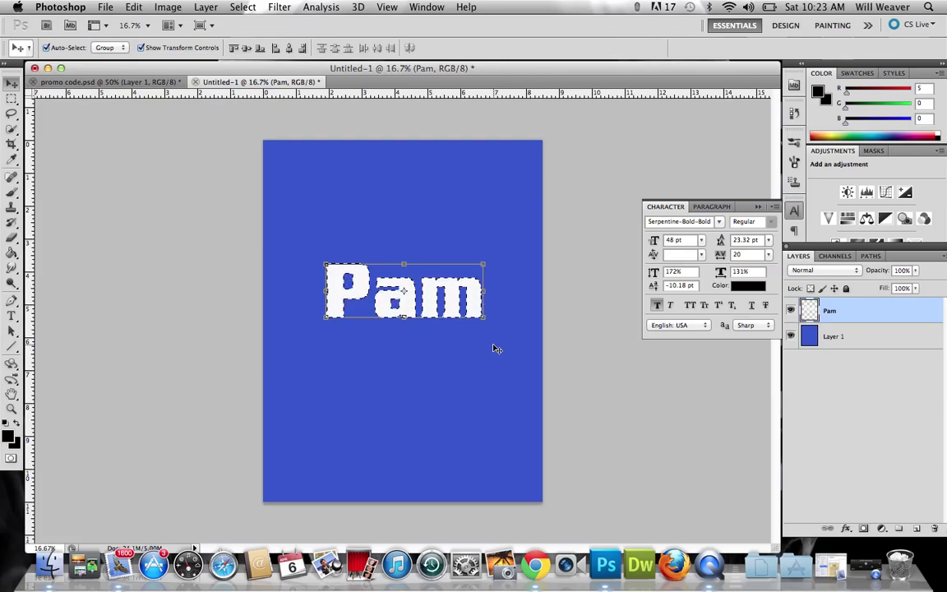
Return the selected lettering to black and clear the selection
{"action": "key", "text": "alt+BackSpace"}
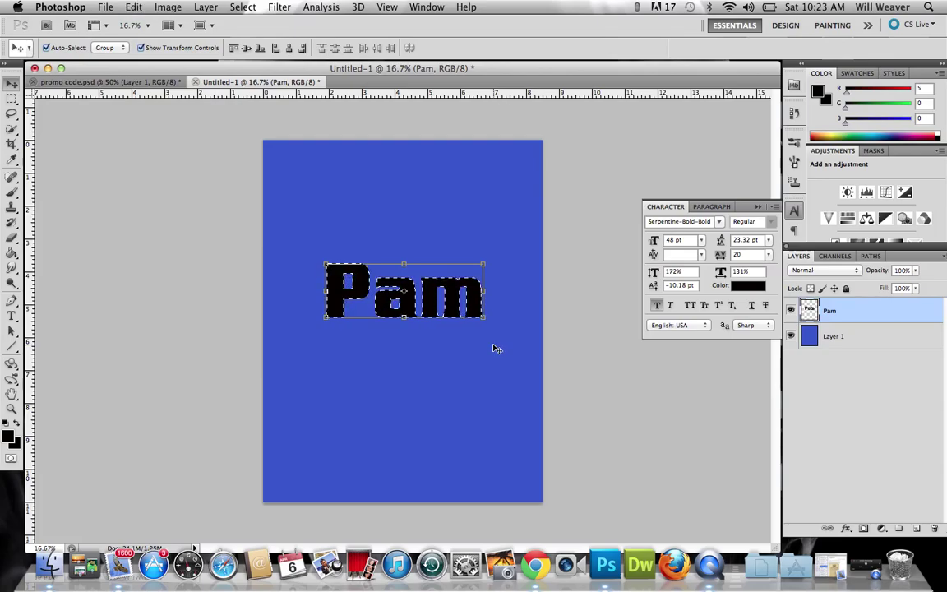
{"action": "key", "text": "super+d"}
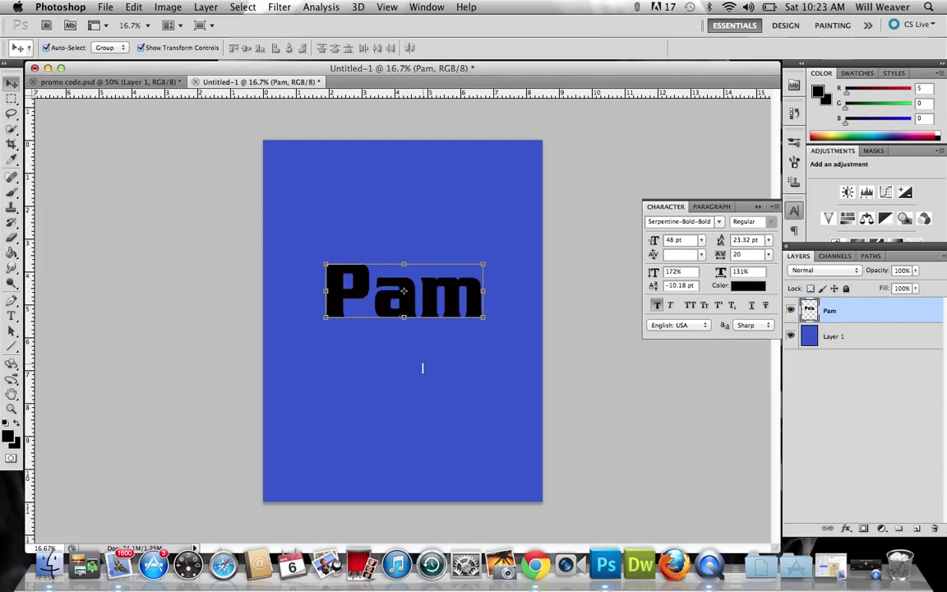
With blue Layer 1 active, select the black lettering's shape using Color Range with Sampled Colors and Fuzziness 200
{"action": "left_click", "coordinate": [392, 327]}
{"action": "left_click", "coordinate": [870, 312]}
{"action": "left_click", "coordinate": [877, 344]}
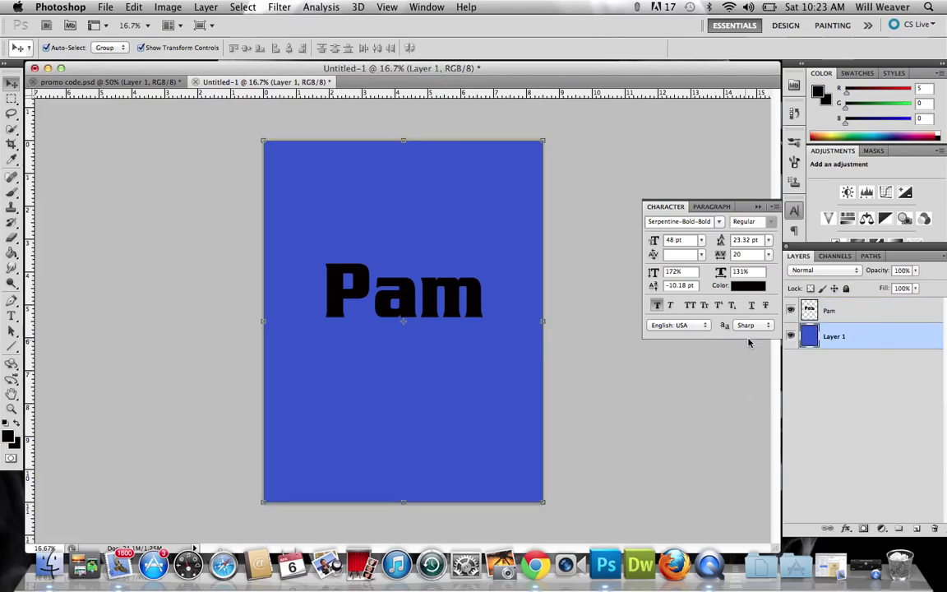
{"action": "left_click", "coordinate": [243, 6]}
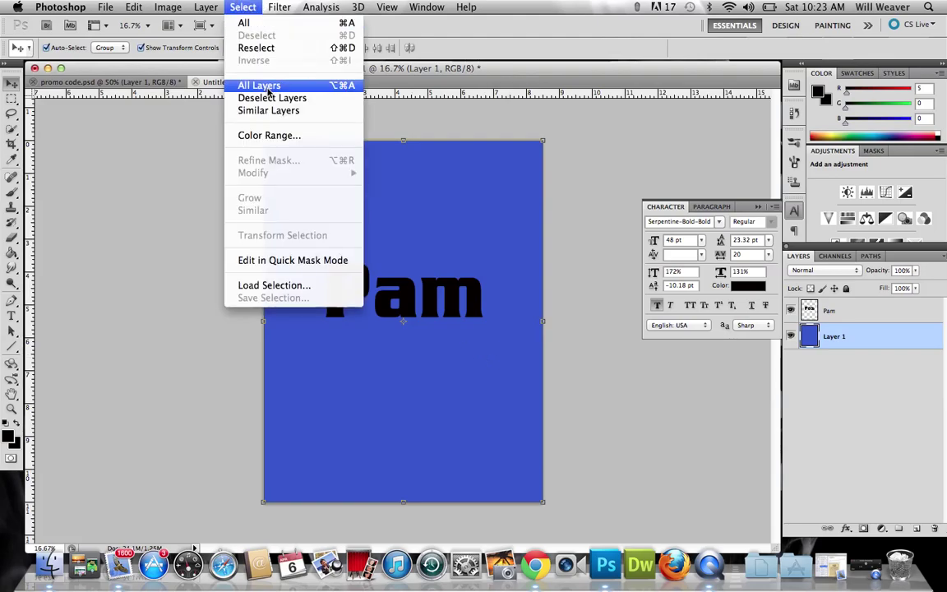
{"action": "left_click", "coordinate": [247, 123]}
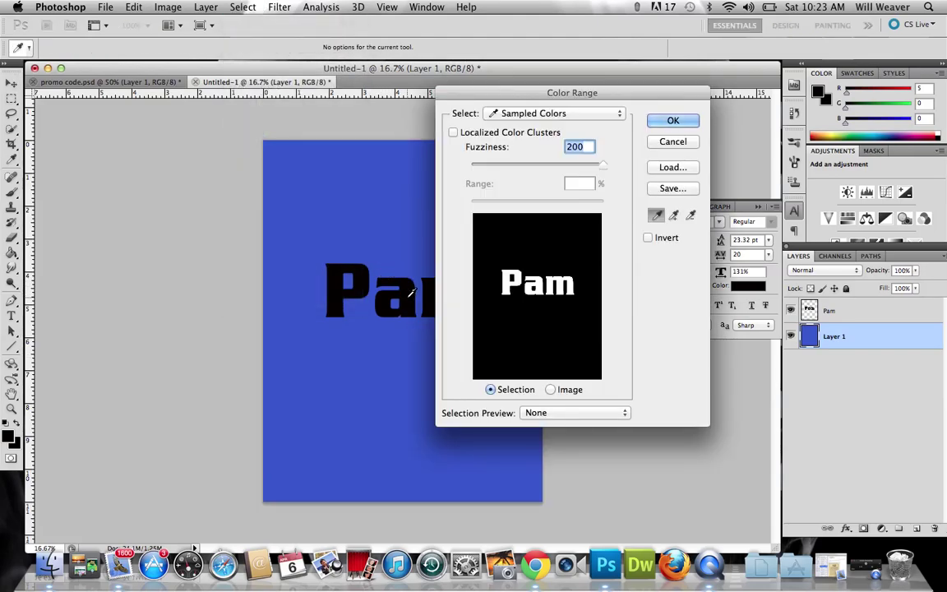
{"action": "left_click", "coordinate": [680, 125]}
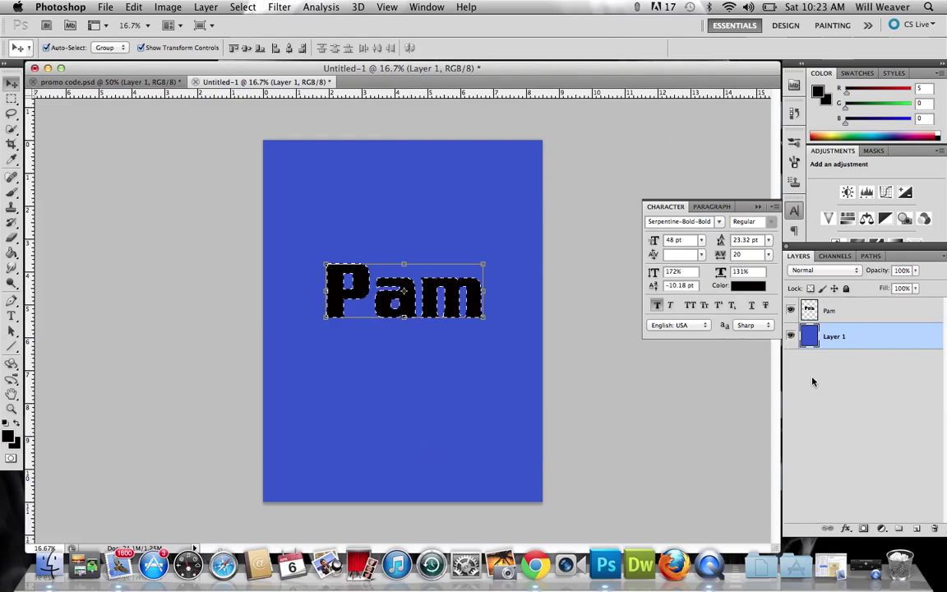
Delete the selected lettering from the name layer, then restore it
{"action": "left_click", "coordinate": [865, 314]}
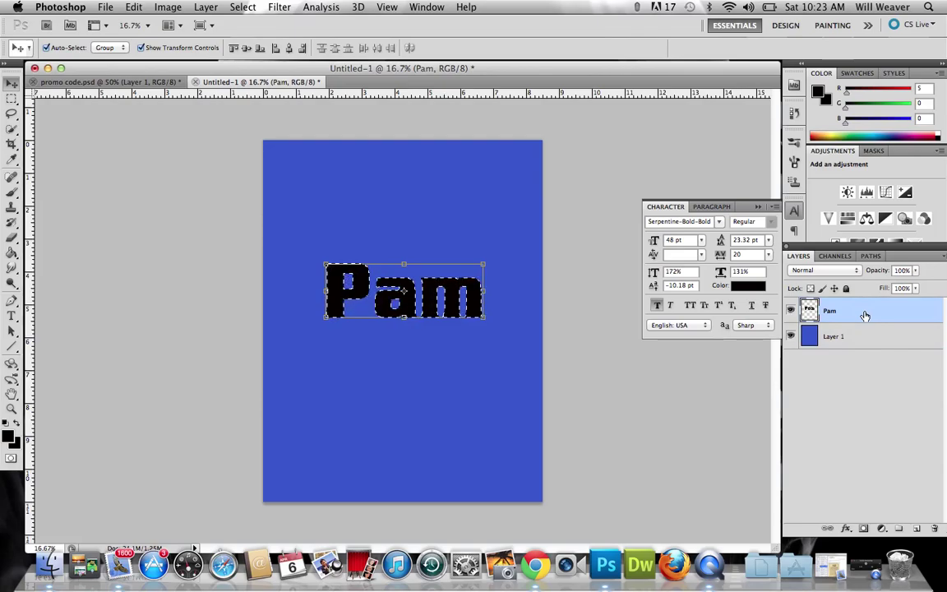
{"action": "key", "text": "Delete"}
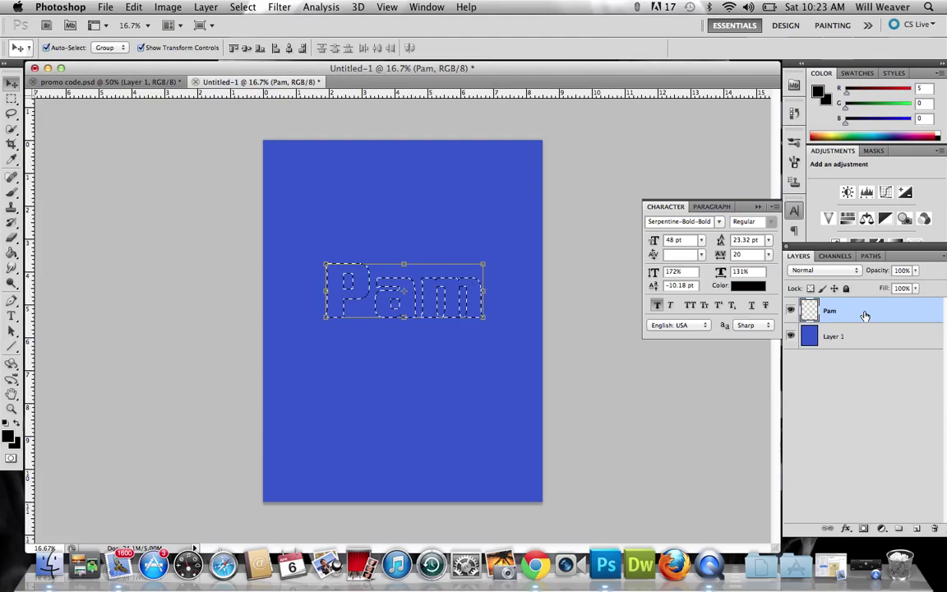
{"action": "key", "text": "alt+BackSpace"}
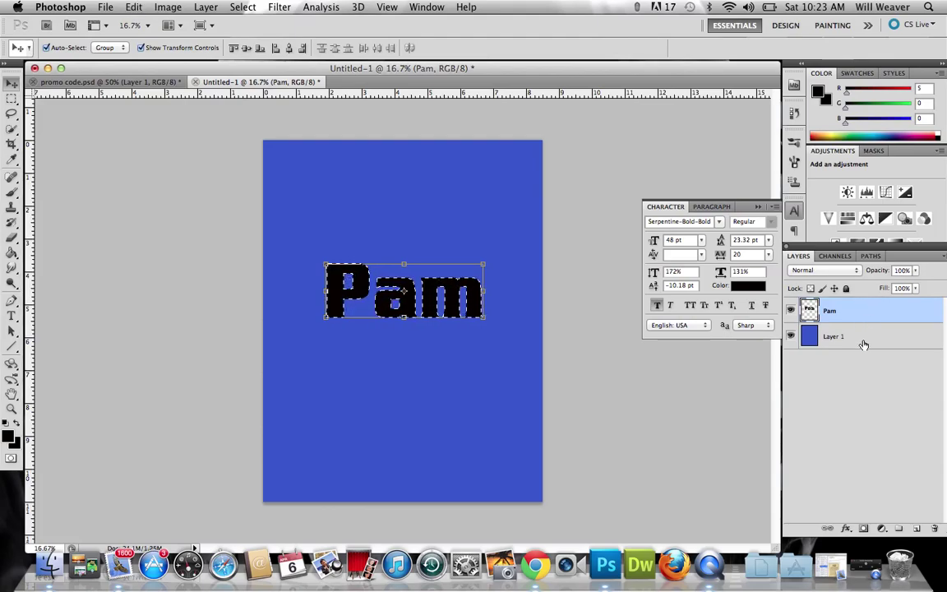
Cut the lettering shape out of blue Layer 1, check it with the name layer hidden, and restore both layers
{"action": "left_click", "coordinate": [855, 337]}
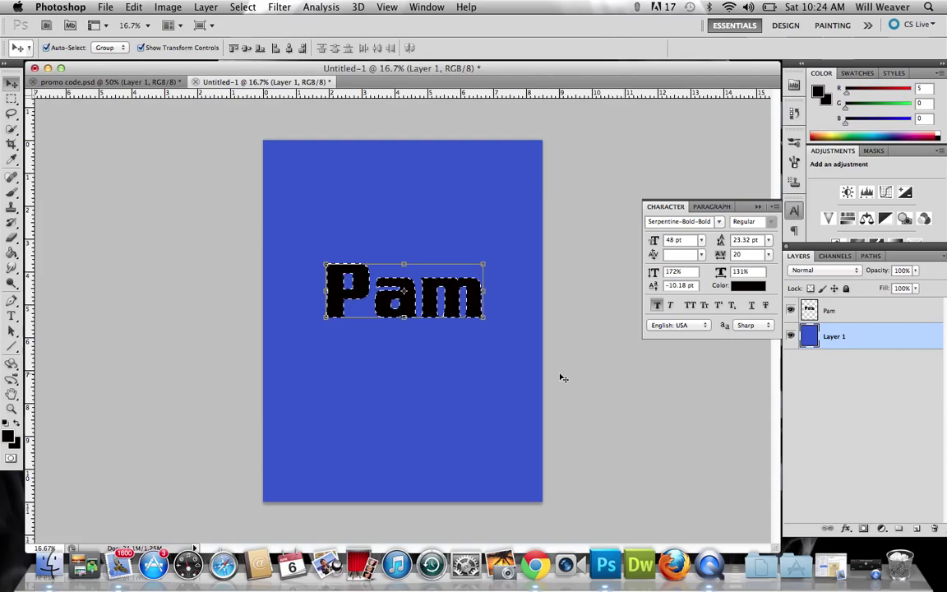
{"action": "key", "text": "alt+BackSpace"}
{"action": "left_click", "coordinate": [791, 310]}
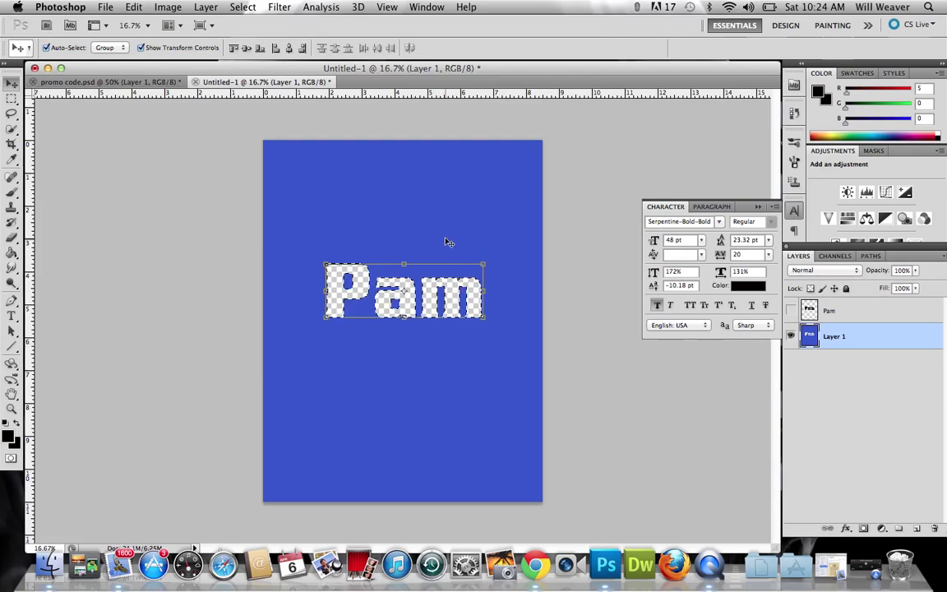
{"action": "left_click", "coordinate": [789, 309]}
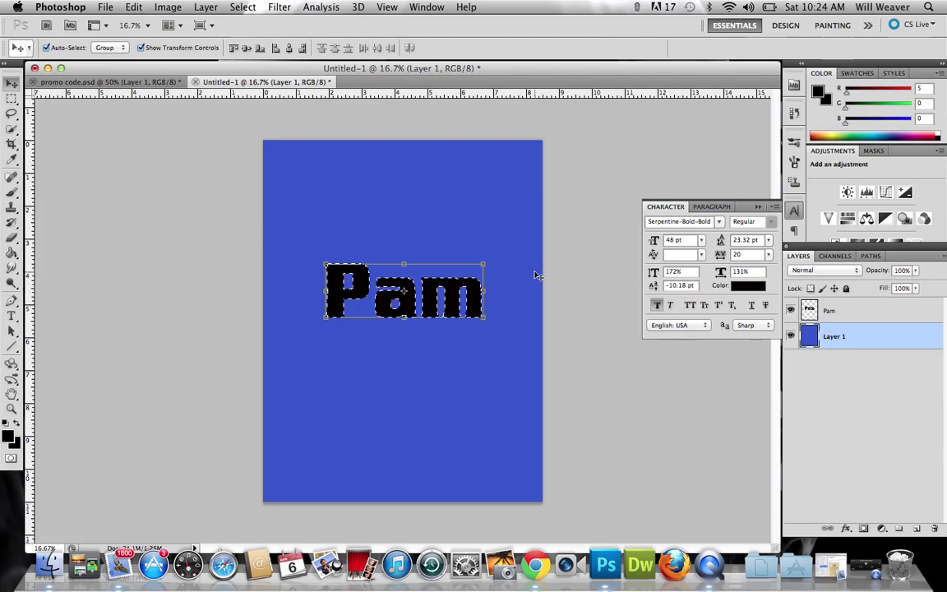
Clear the selected lettering on the name layer again, bring it back, and make Layer 1 active
{"action": "left_click", "coordinate": [867, 319]}
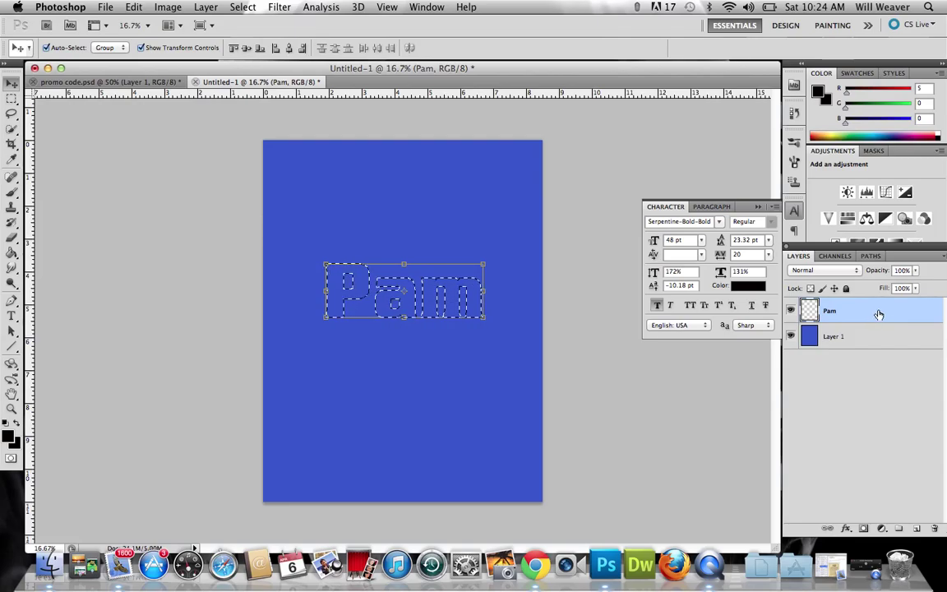
{"action": "key", "text": "alt+BackSpace"}
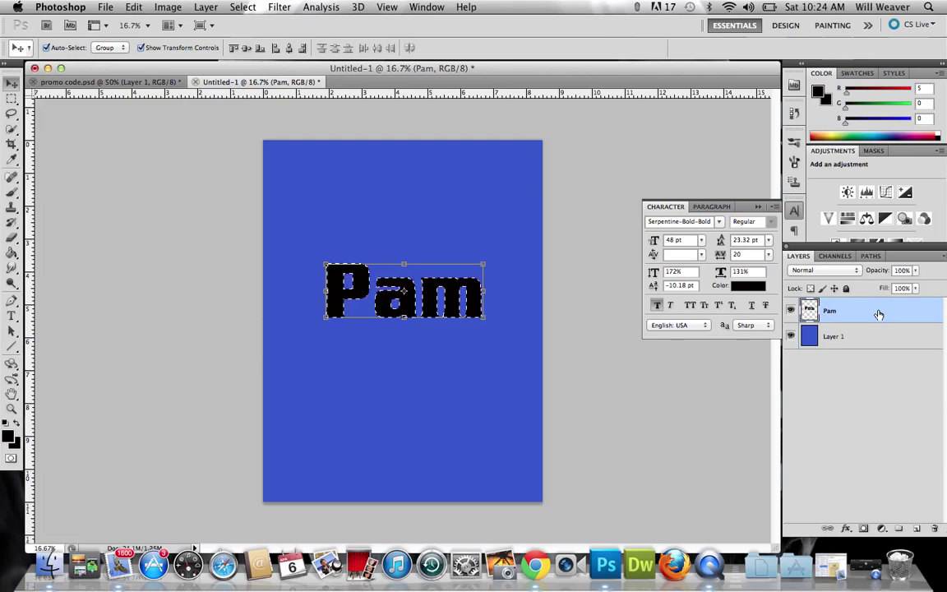
{"action": "left_click", "coordinate": [878, 336]}
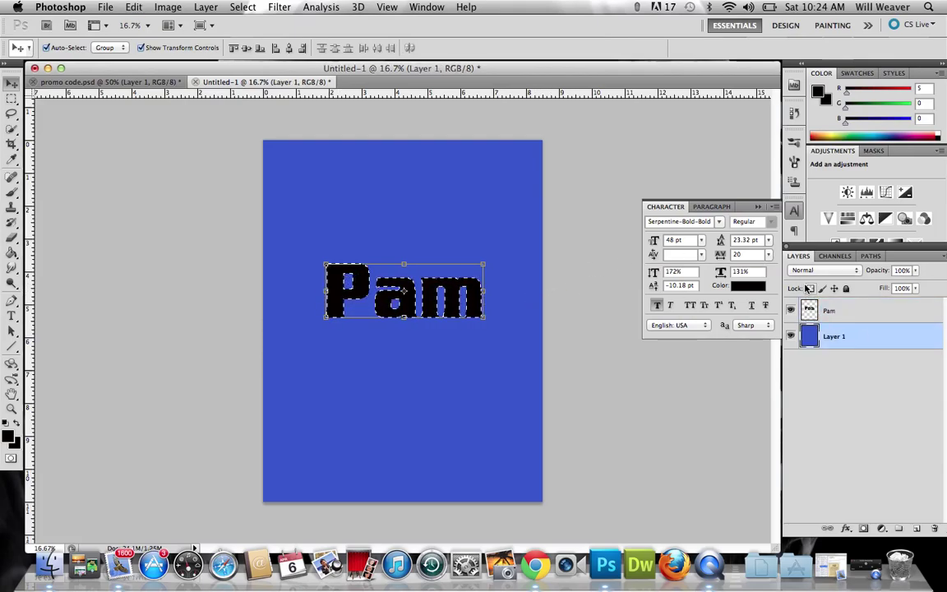
Hide the name layer and delete it from the document, keeping the letter-shaped selection
{"action": "left_click", "coordinate": [864, 312]}
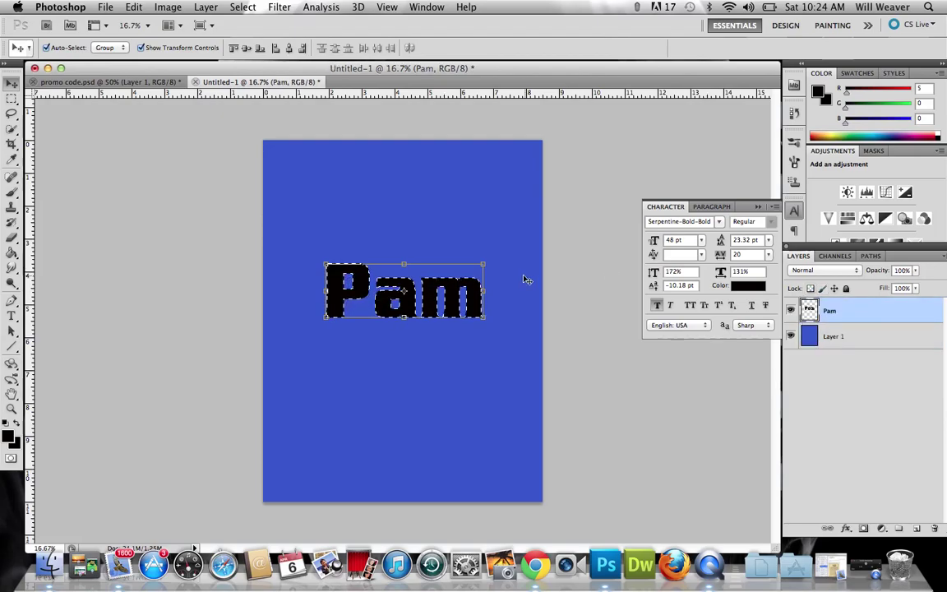
{"action": "left_click_drag", "start_coordinate": [421, 271], "coordinate": [469, 304]}
{"action": "left_click", "coordinate": [792, 310]}
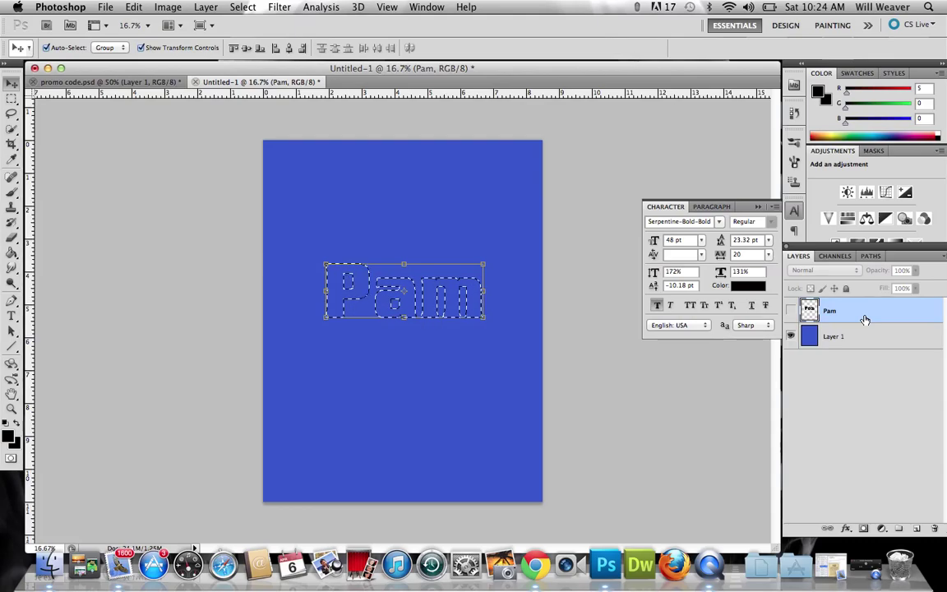
{"action": "left_click_drag", "start_coordinate": [847, 311], "coordinate": [937, 527]}
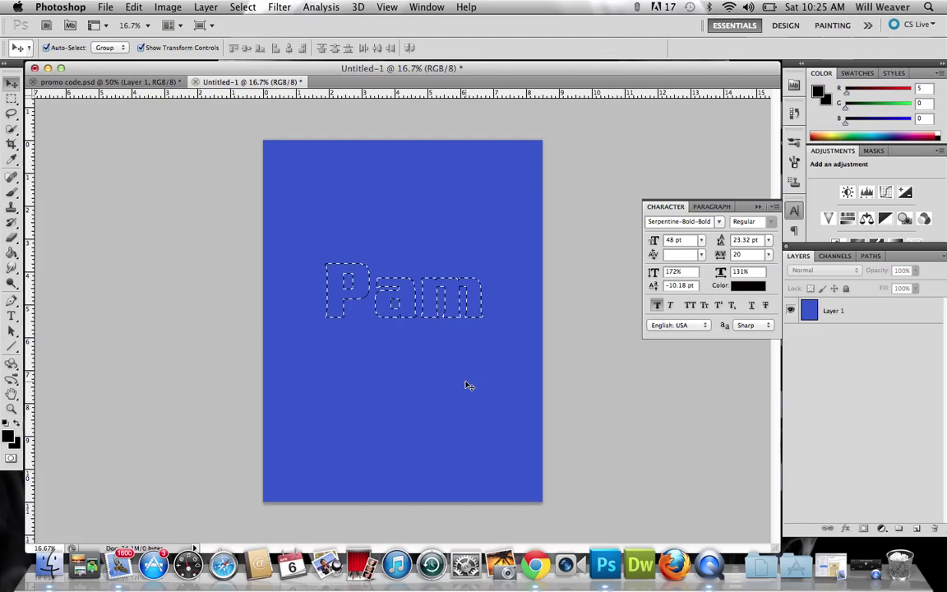
Delete the letter-shaped selection from the remaining blue layer and undo the deletion
{"action": "left_click", "coordinate": [865, 324]}
{"action": "key", "text": "Delete"}
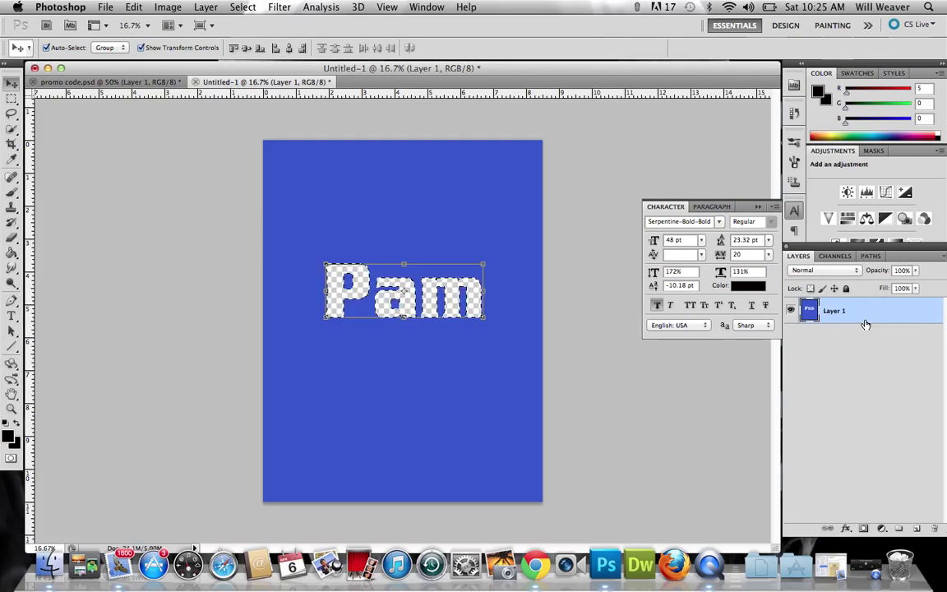
{"action": "key", "text": "super+z"}
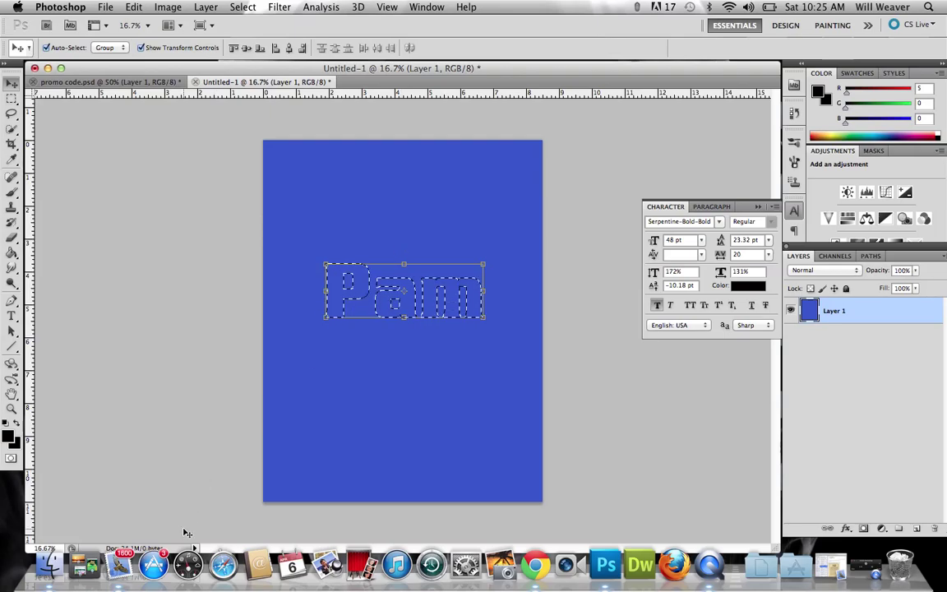
Switch to Safari, search Google for "grass wallpaper" and open the image results
{"action": "key", "text": "Tab"}
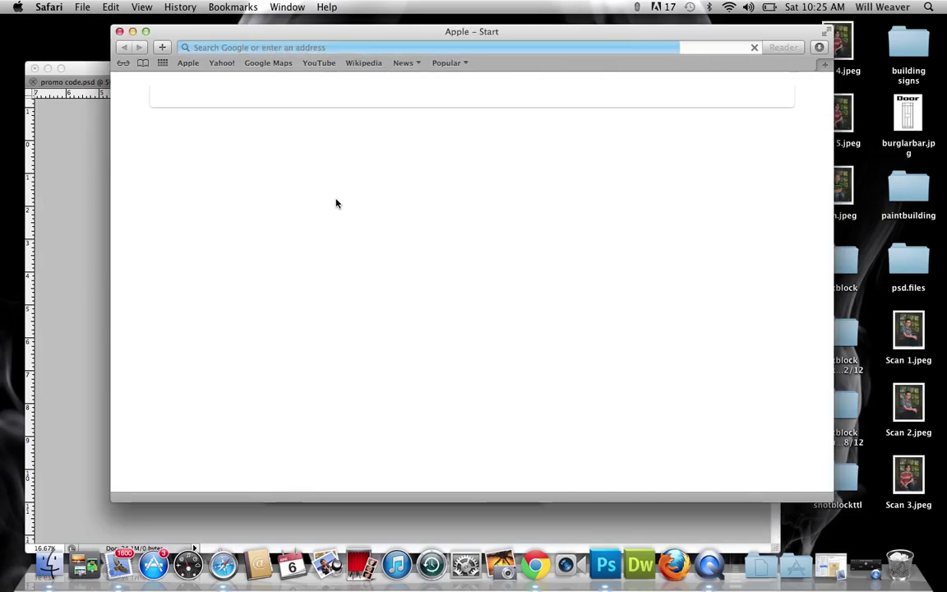
{"action": "left_click", "coordinate": [317, 47]}
{"action": "type", "text": "groass"}
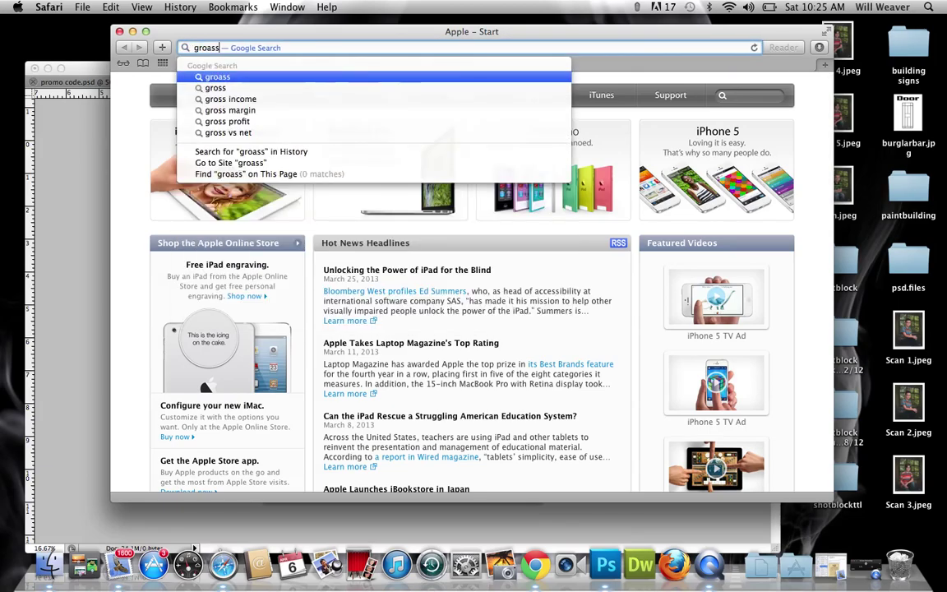
{"action": "key", "text": "BackSpace"}
{"action": "key", "text": "BackSpace"}
{"action": "key", "text": "BackSpace"}
{"action": "key", "text": "BackSpace"}
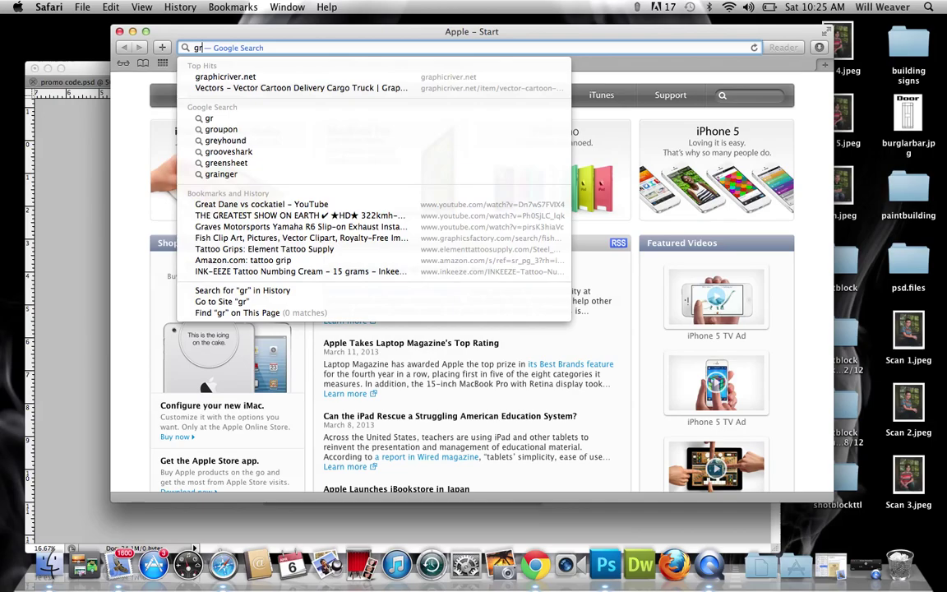
{"action": "type", "text": "s"}
{"action": "key", "text": "BackSpace"}
{"action": "type", "text": "as"}
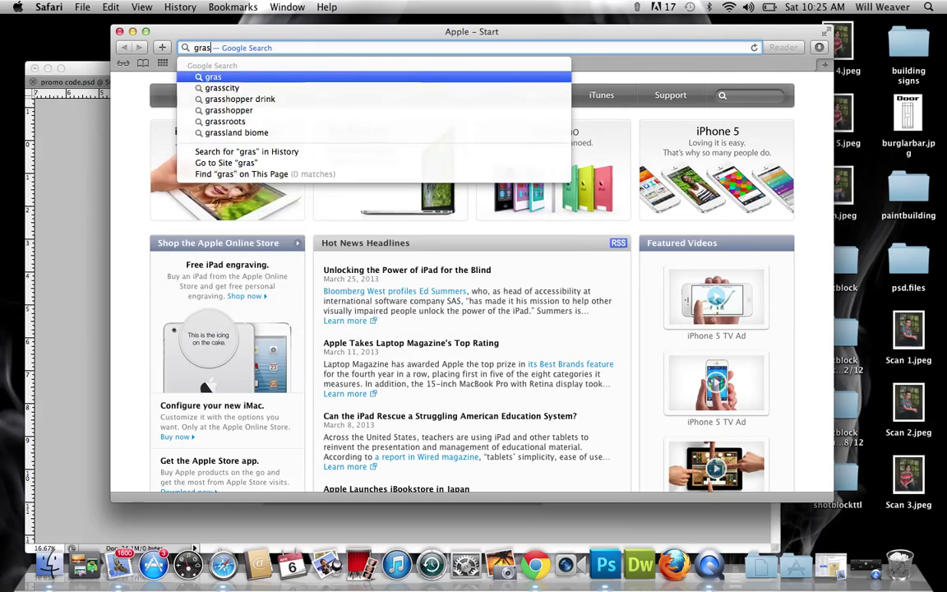
{"action": "type", "text": "s wallpaper"}
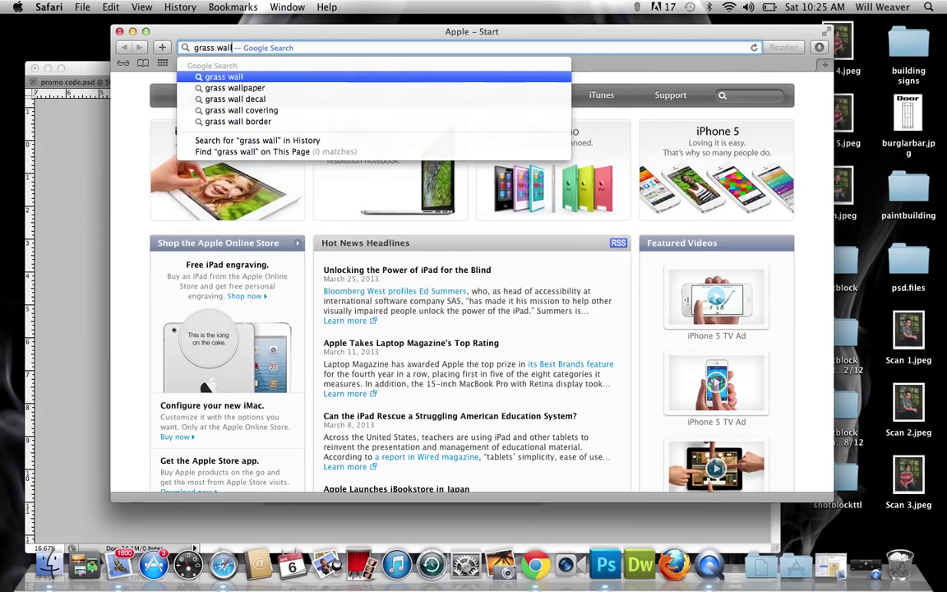
{"action": "key", "text": "Return"}
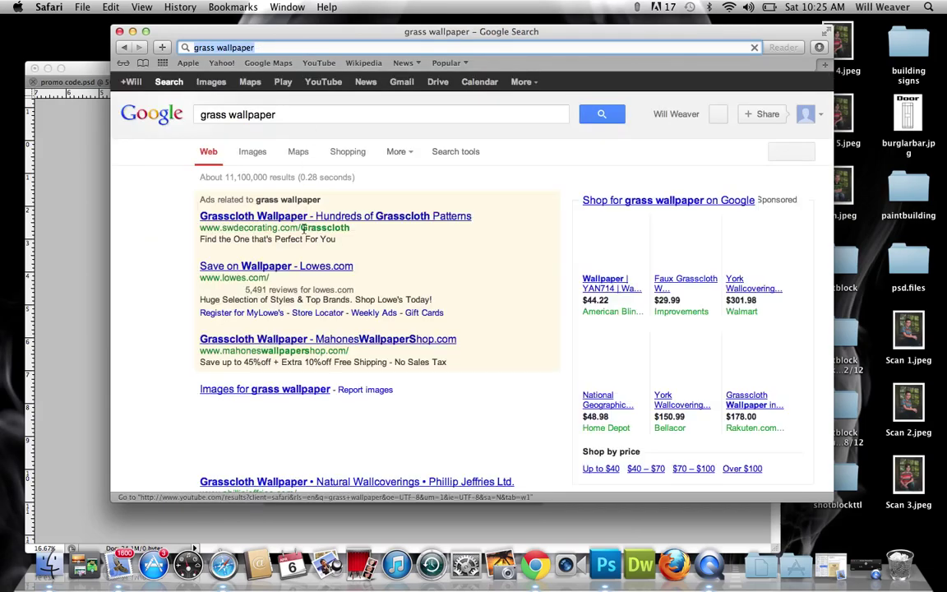
{"action": "left_click", "coordinate": [294, 390]}
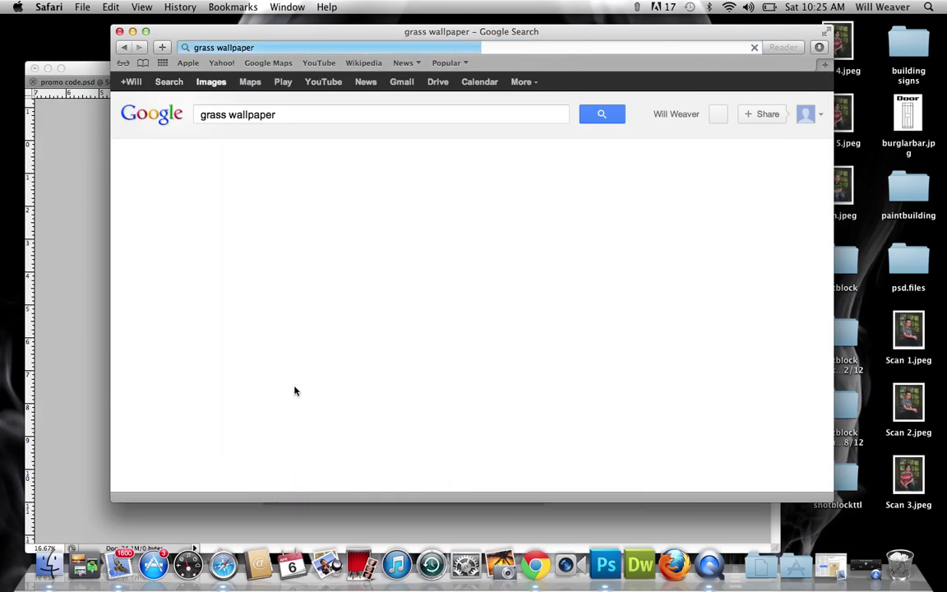
Browse the grass wallpaper image results for a suitable grass picture
{"action": "scroll", "coordinate": [485, 350], "scroll_direction": "down", "scroll_amount": 3}
{"action": "scroll", "coordinate": [499, 346], "scroll_direction": "down", "scroll_amount": 3}
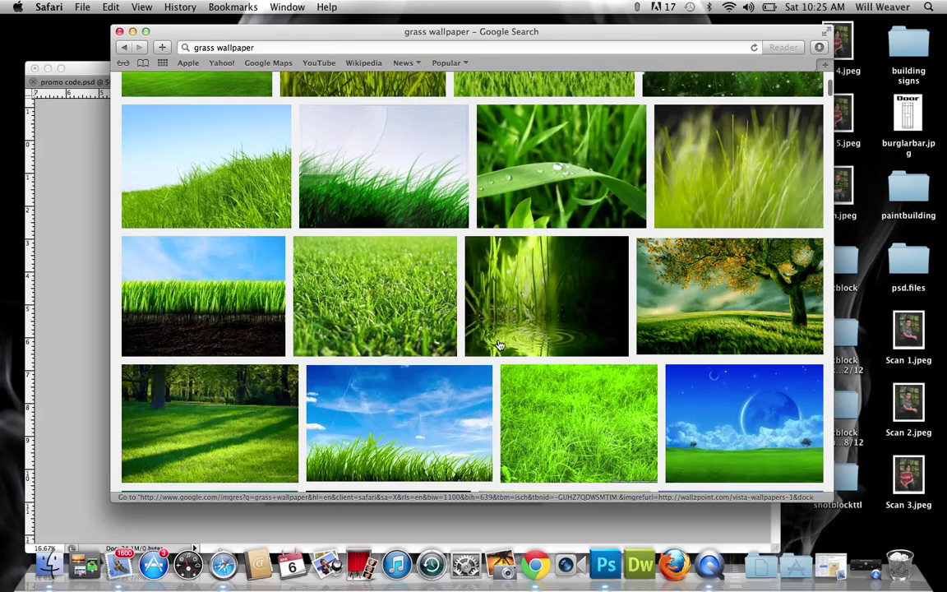
{"action": "scroll", "coordinate": [371, 365], "scroll_direction": "down", "scroll_amount": 5}
{"action": "scroll", "coordinate": [371, 364], "scroll_direction": "down", "scroll_amount": 1}
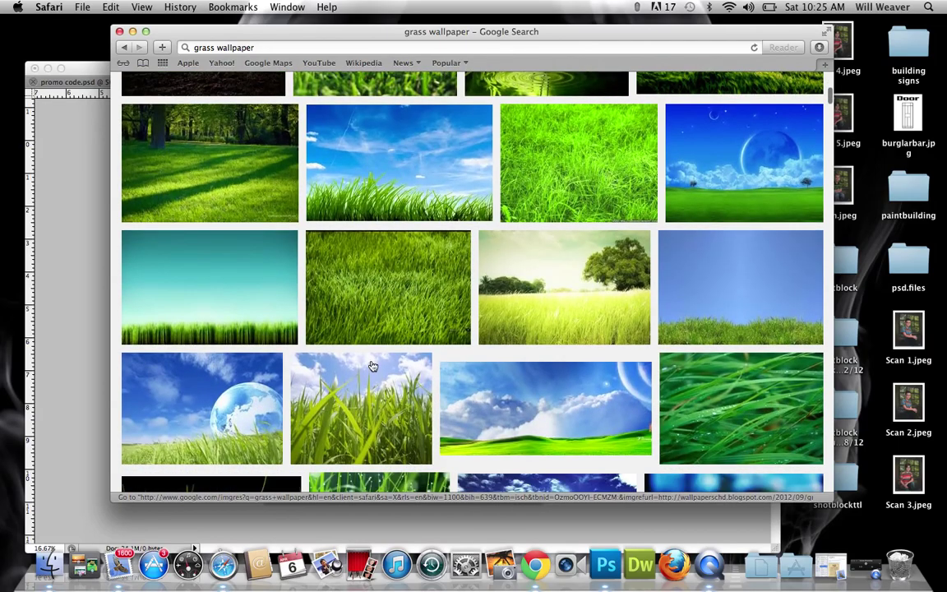
{"action": "scroll", "coordinate": [372, 364], "scroll_direction": "down", "scroll_amount": 5}
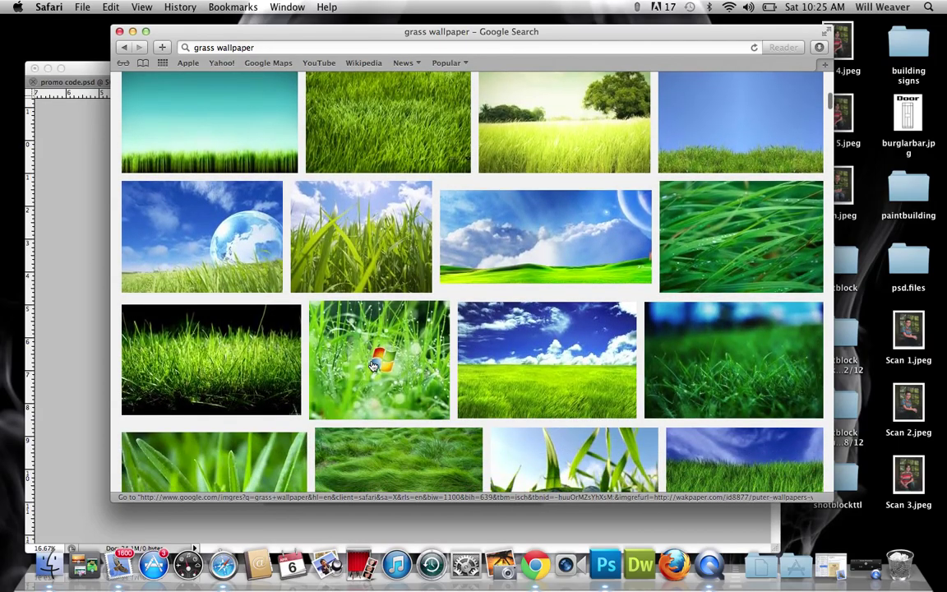
{"action": "scroll", "coordinate": [372, 365], "scroll_direction": "down", "scroll_amount": 5}
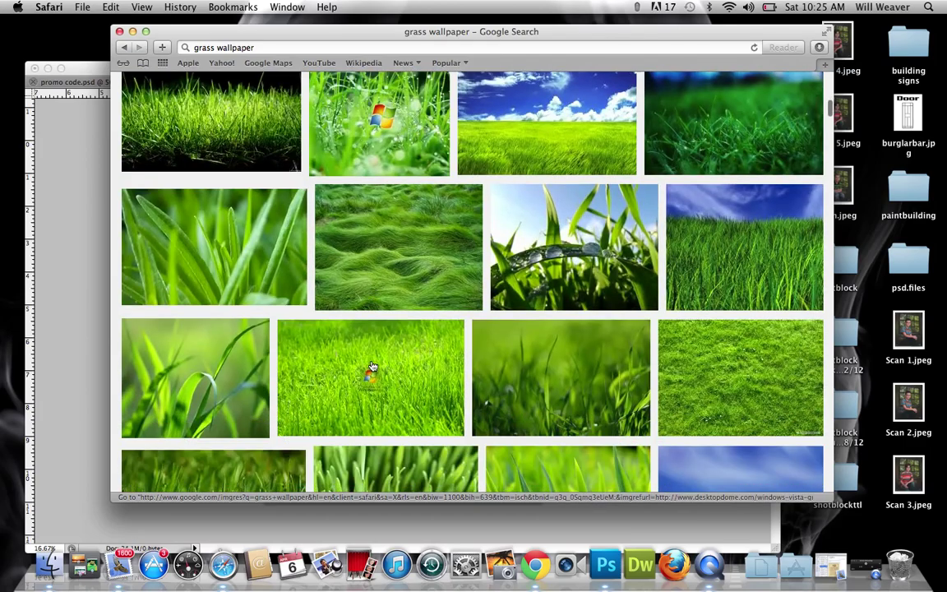
{"action": "scroll", "coordinate": [371, 364], "scroll_direction": "down", "scroll_amount": 5}
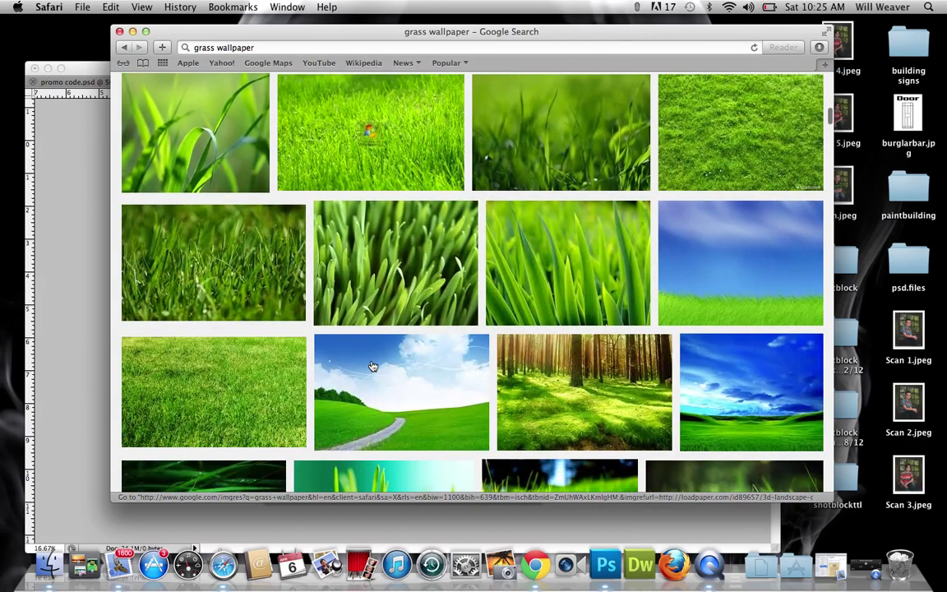
{"action": "scroll", "coordinate": [372, 364], "scroll_direction": "down", "scroll_amount": 4}
{"action": "scroll", "coordinate": [371, 364], "scroll_direction": "down", "scroll_amount": 8}
{"action": "scroll", "coordinate": [372, 364], "scroll_direction": "down", "scroll_amount": 6}
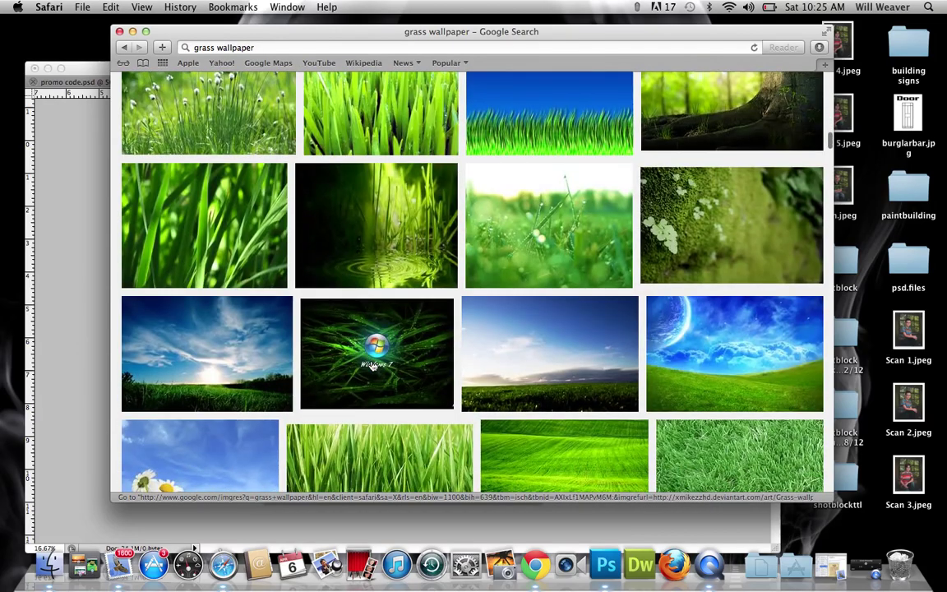
{"action": "scroll", "coordinate": [372, 365], "scroll_direction": "up", "scroll_amount": 2}
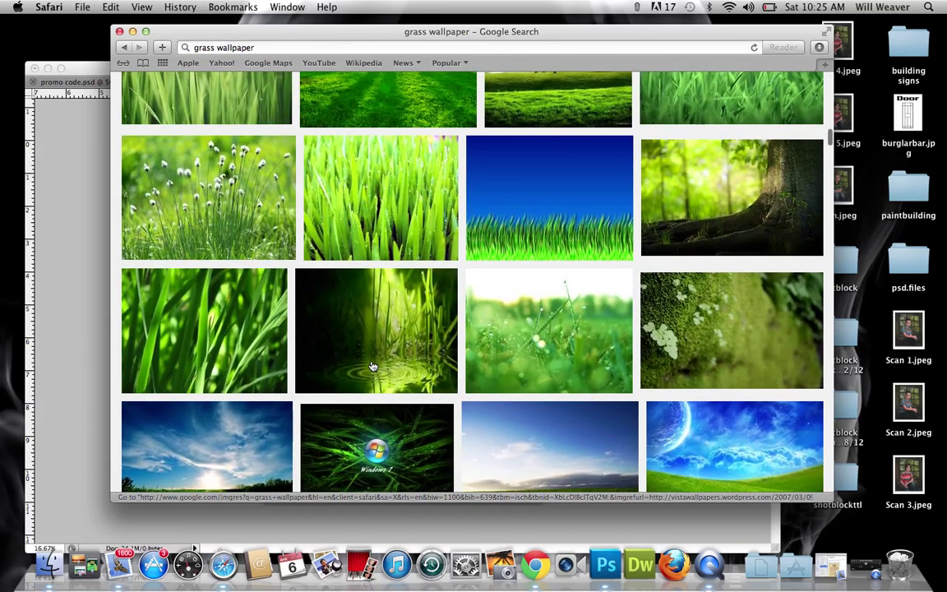
{"action": "scroll", "coordinate": [579, 308], "scroll_direction": "down", "scroll_amount": 7}
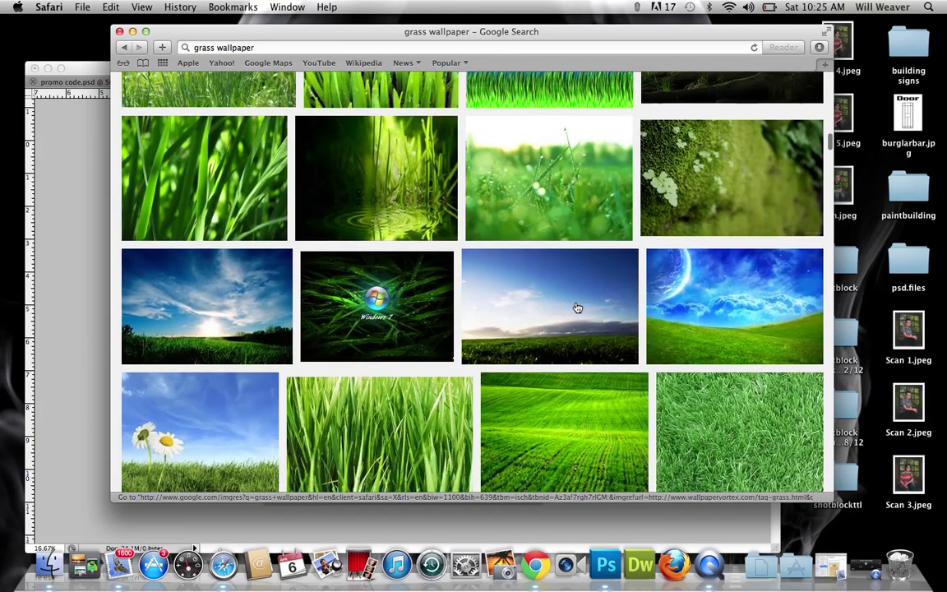
{"action": "scroll", "coordinate": [578, 308], "scroll_direction": "up", "scroll_amount": 1}
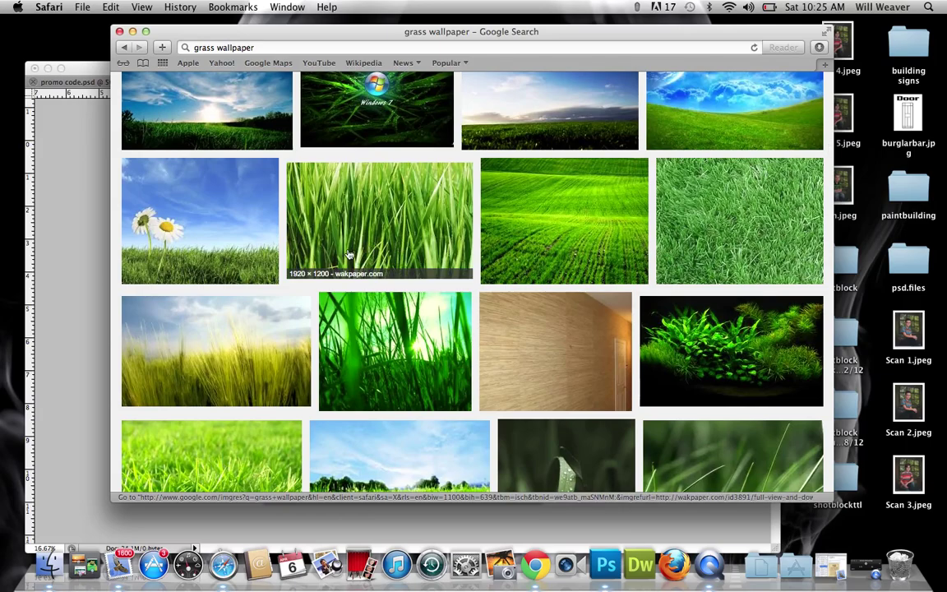
{"action": "scroll", "coordinate": [351, 279], "scroll_direction": "down", "scroll_amount": 7}
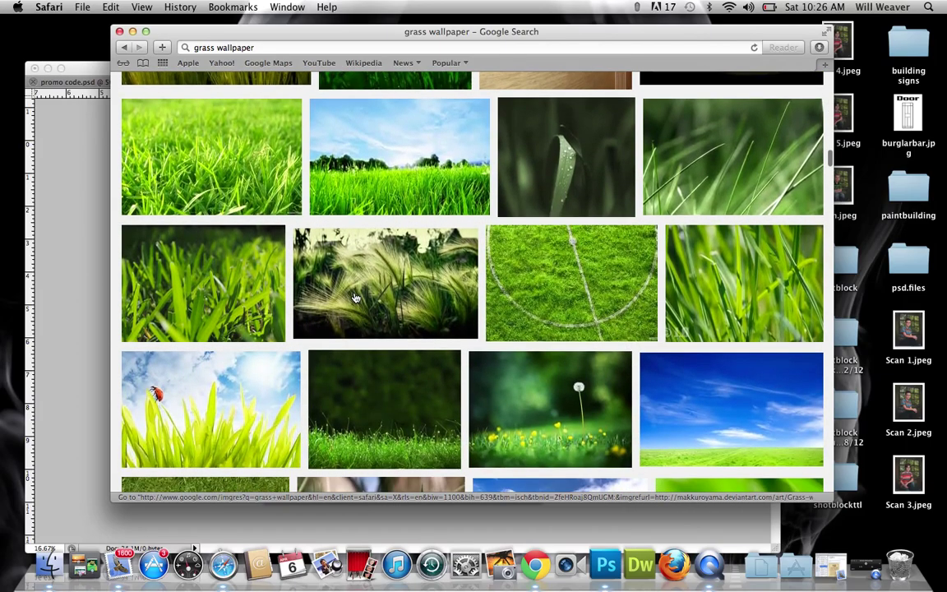
{"action": "scroll", "coordinate": [355, 297], "scroll_direction": "down", "scroll_amount": 4}
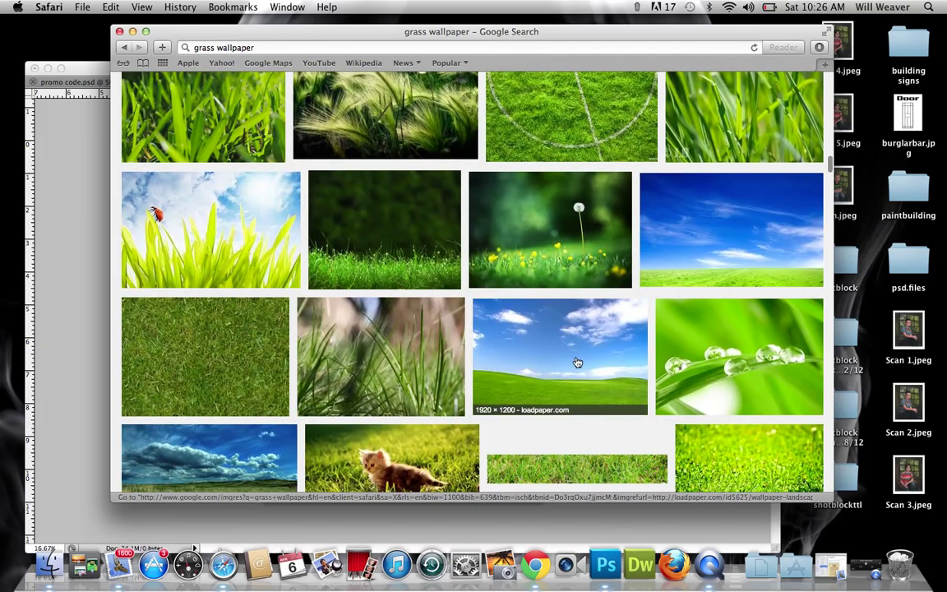
{"action": "scroll", "coordinate": [370, 354], "scroll_direction": "down", "scroll_amount": 3}
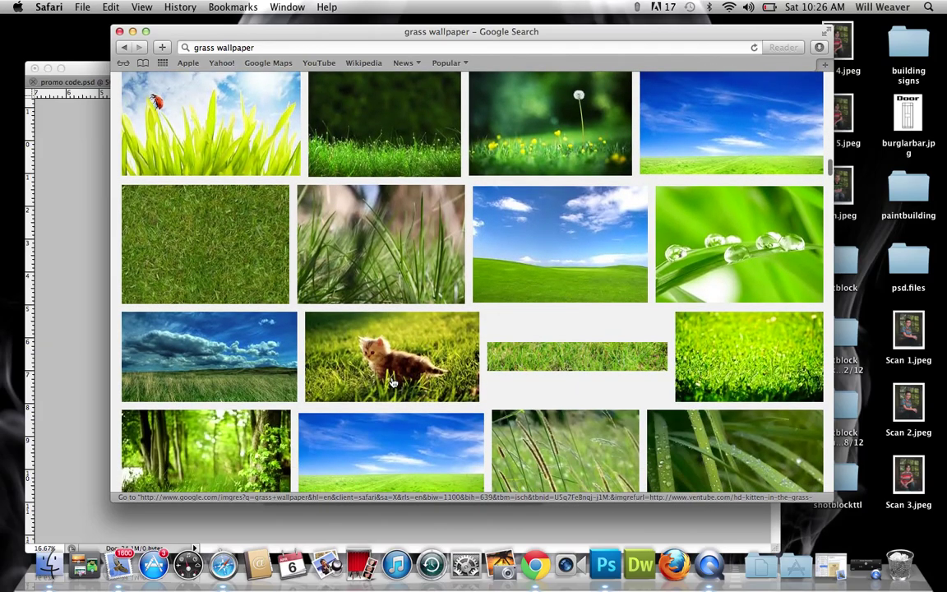
Open the preview of the kitten-in-the-grass picture and download the image
{"action": "left_click", "coordinate": [392, 353]}
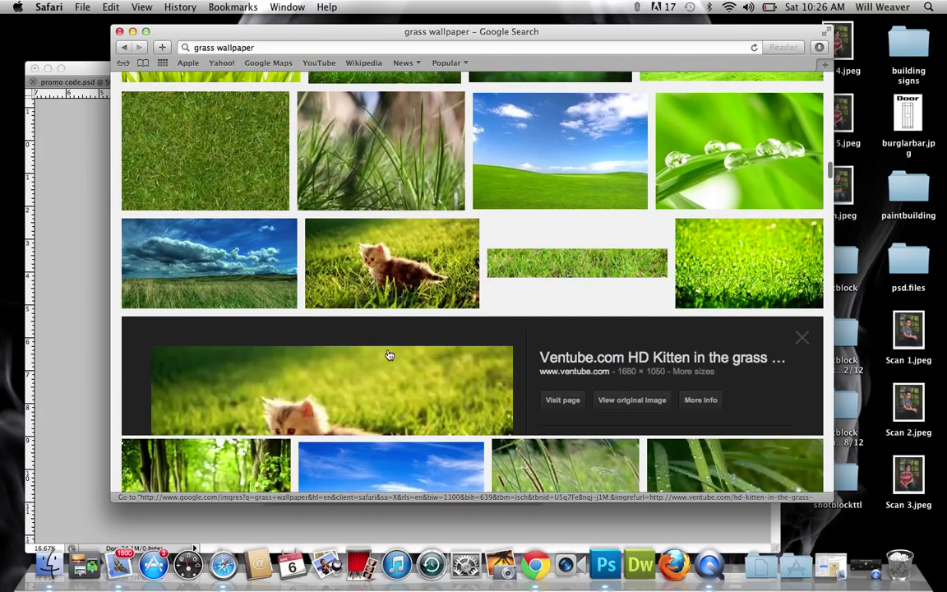
{"action": "right_click", "coordinate": [335, 334]}
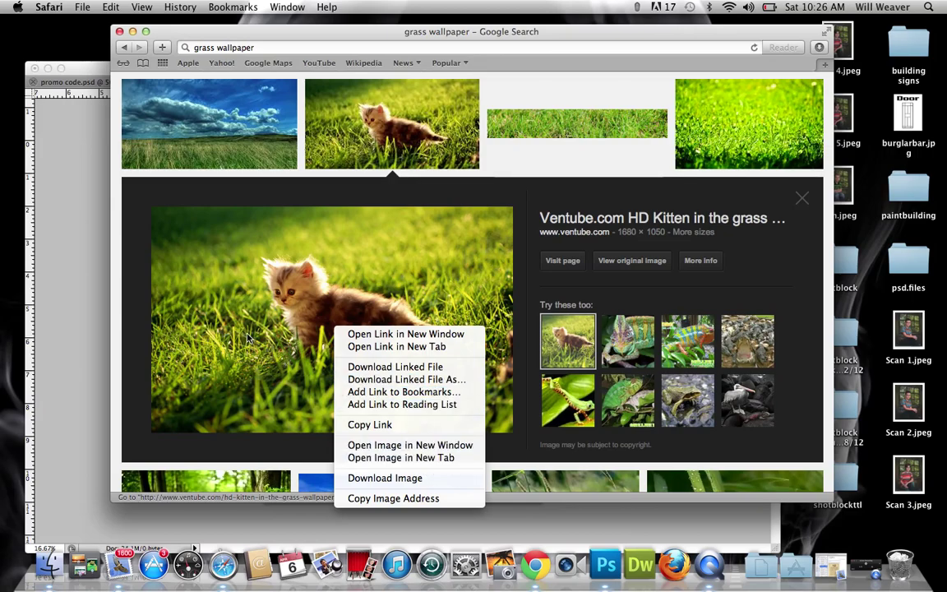
{"action": "left_click", "coordinate": [375, 478]}
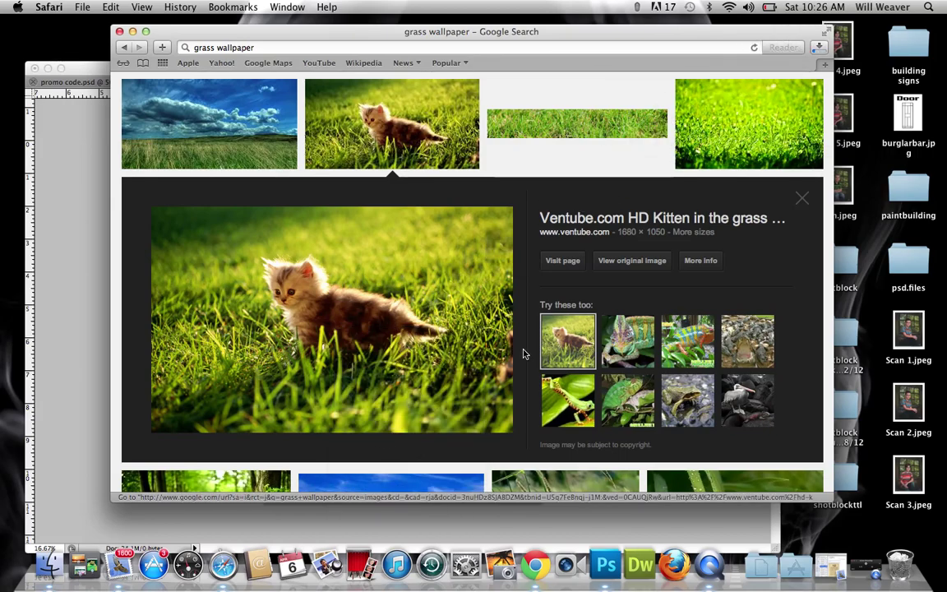
Switch to Photoshop and replace the blue Layer 1 with a new empty layer, dropping the letter-shaped selection
{"action": "left_click", "coordinate": [607, 566]}
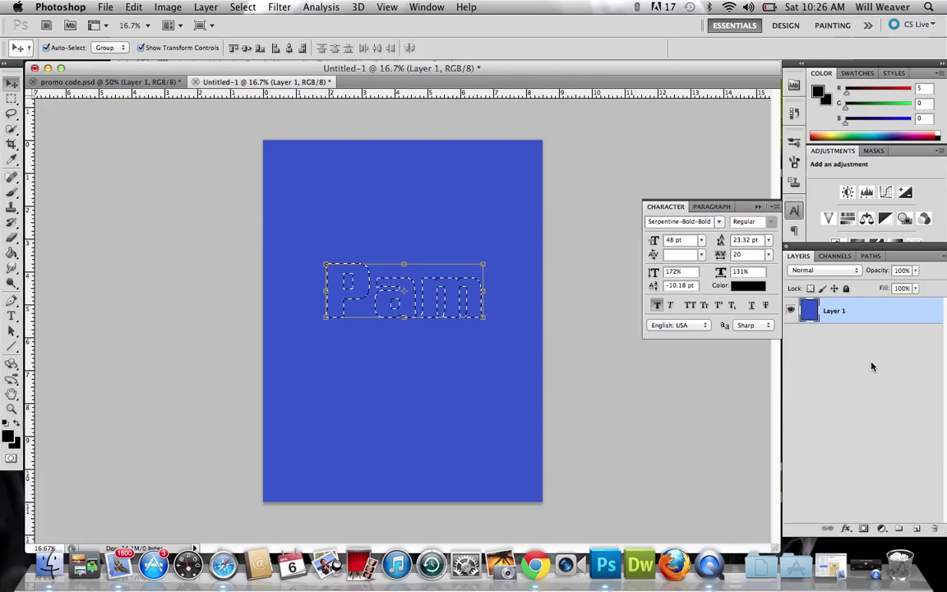
{"action": "key", "text": "super+alt+shift+n"}
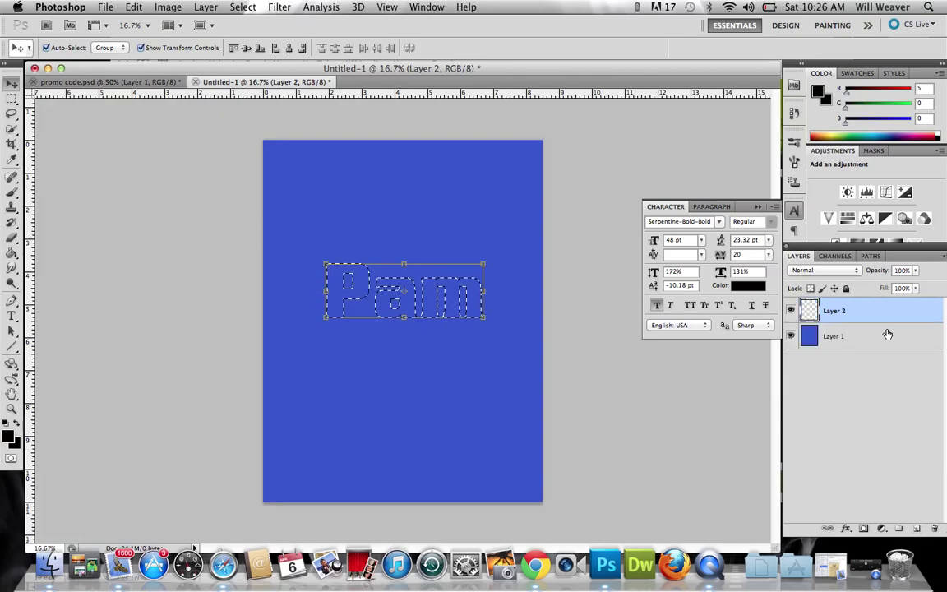
{"action": "left_click", "coordinate": [883, 334]}
{"action": "key", "text": "Delete"}
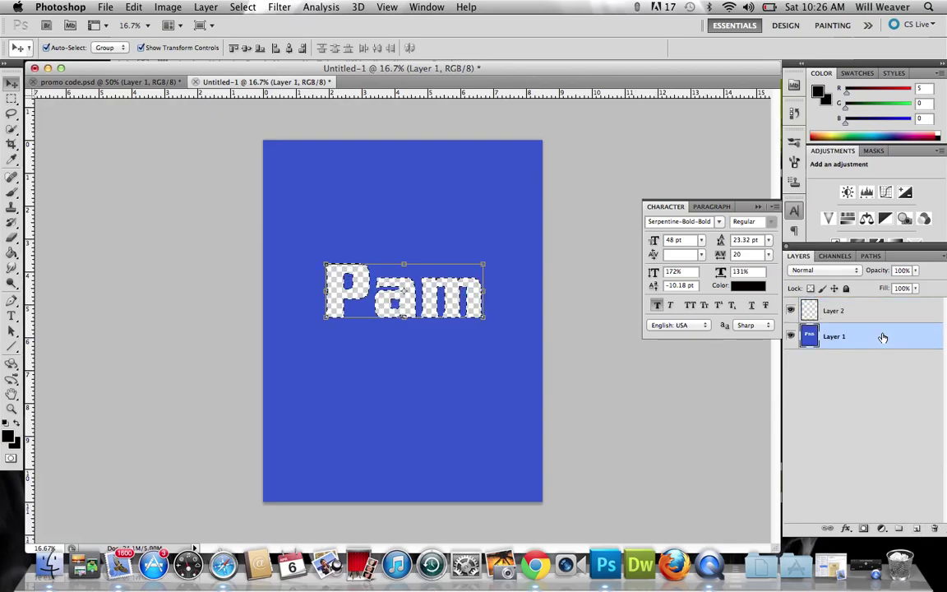
{"action": "key", "text": "super+d"}
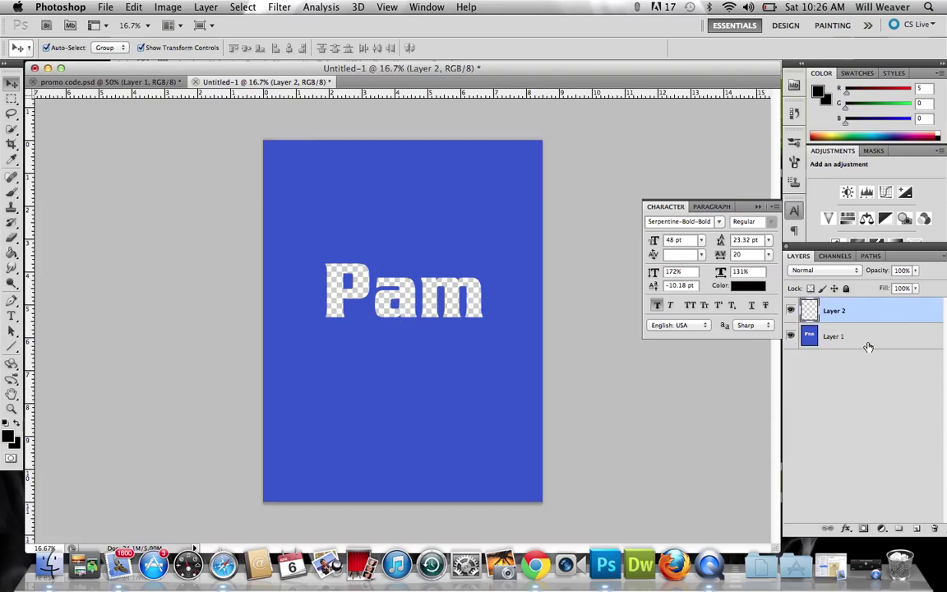
{"action": "key", "text": "Delete"}
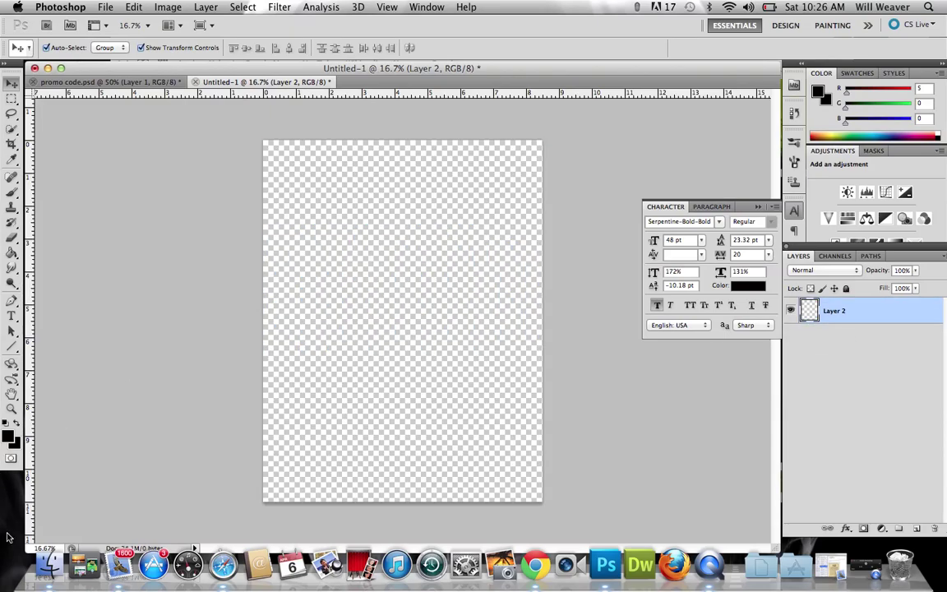
Switch to Finder and open the Downloads folder inside the home folder
{"action": "left_click", "coordinate": [50, 565]}
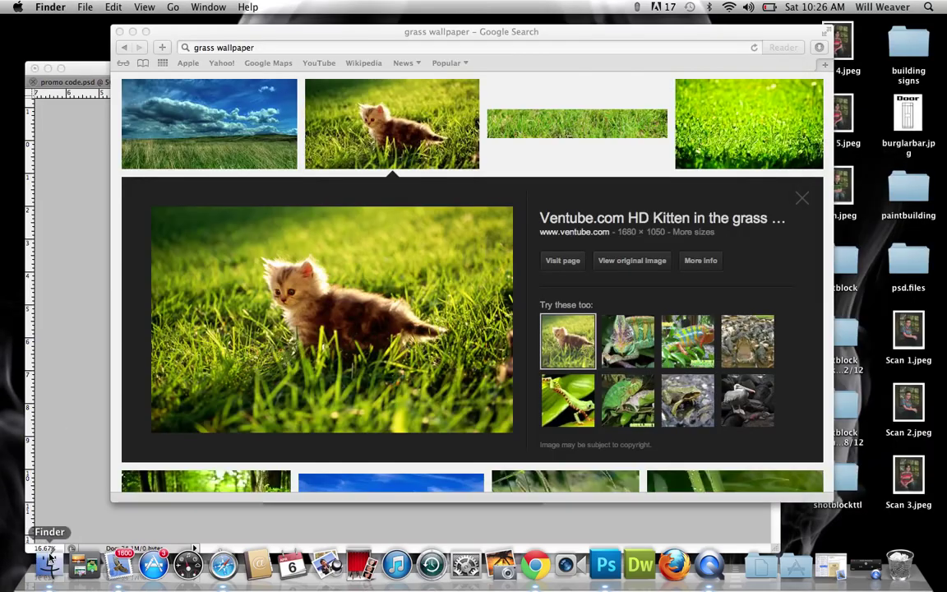
{"action": "left_click", "coordinate": [66, 341]}
{"action": "left_click", "coordinate": [49, 564]}
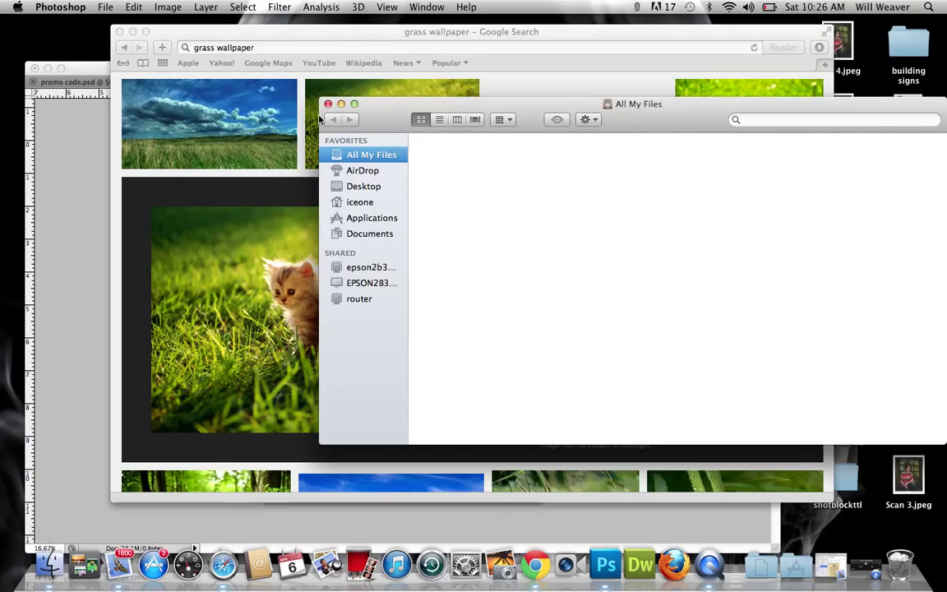
{"action": "left_click", "coordinate": [90, 264]}
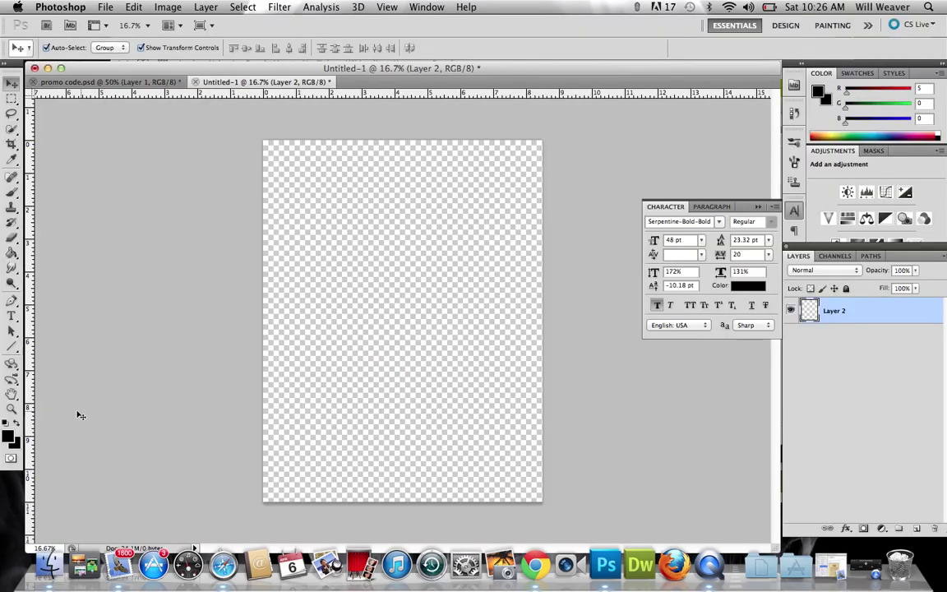
{"action": "left_click", "coordinate": [51, 568]}
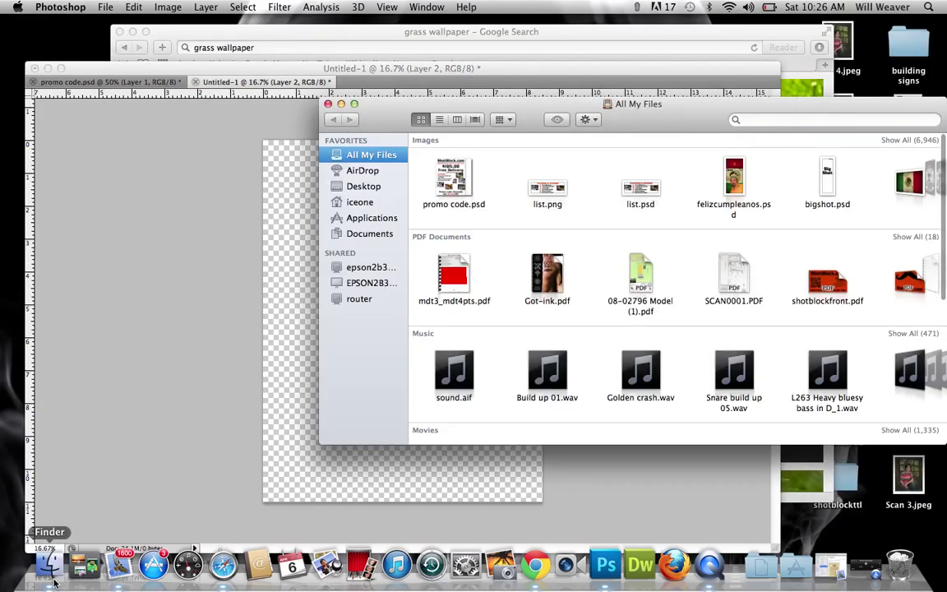
{"action": "left_click", "coordinate": [361, 203]}
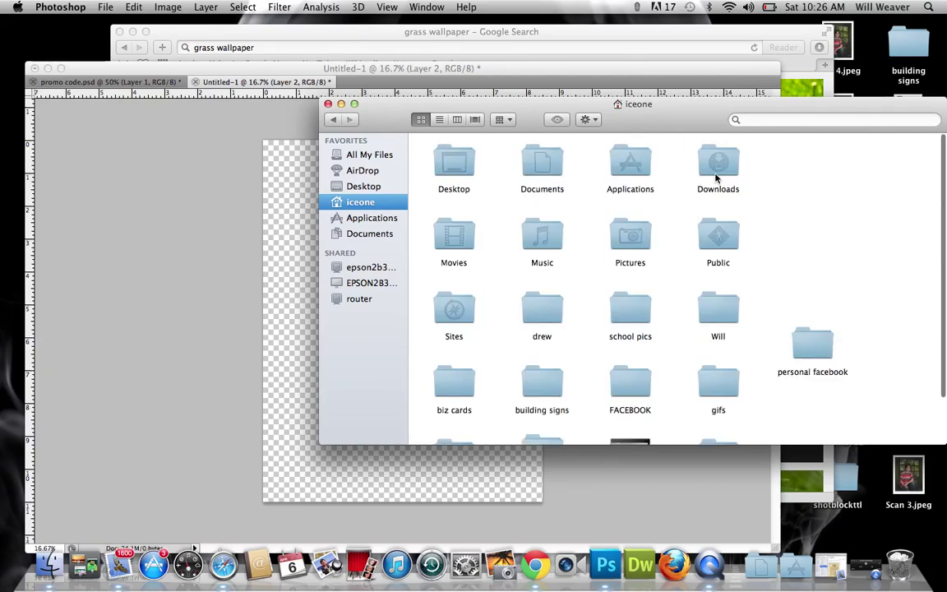
{"action": "double_click", "coordinate": [716, 180]}
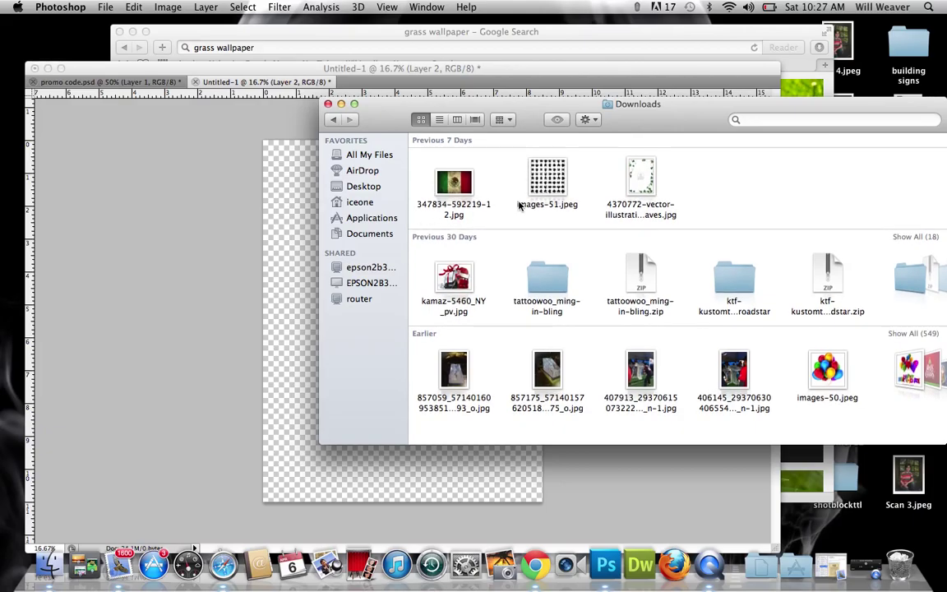
Look through the files in the Downloads folder, including the Earlier group, for the downloaded grass picture
{"action": "scroll", "coordinate": [519, 206], "scroll_direction": "down", "scroll_amount": 1}
{"action": "scroll", "coordinate": [519, 206], "scroll_direction": "up", "scroll_amount": 1}
{"action": "left_click", "coordinate": [700, 189]}
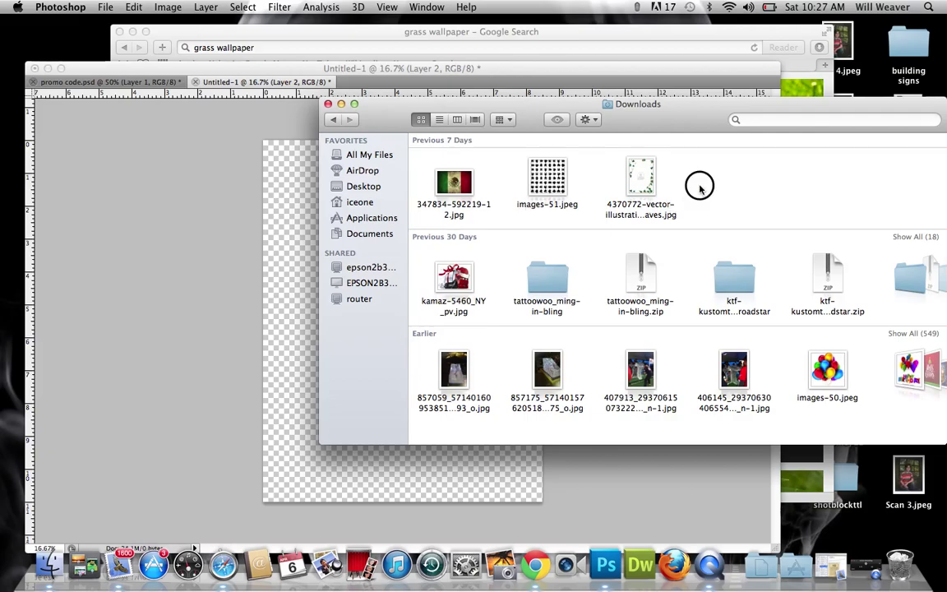
{"action": "left_click", "coordinate": [574, 176]}
{"action": "left_click", "coordinate": [555, 178]}
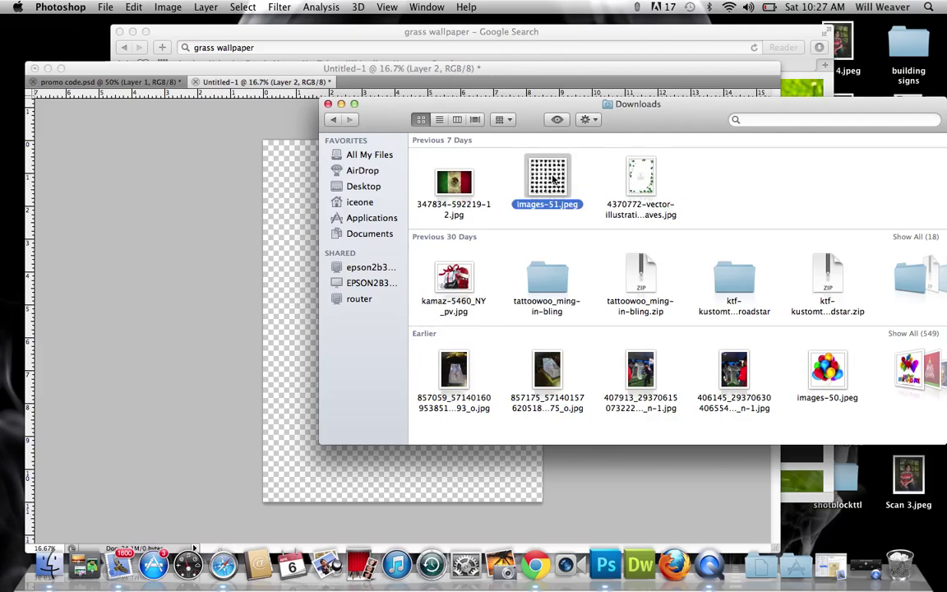
{"action": "left_click", "coordinate": [360, 202]}
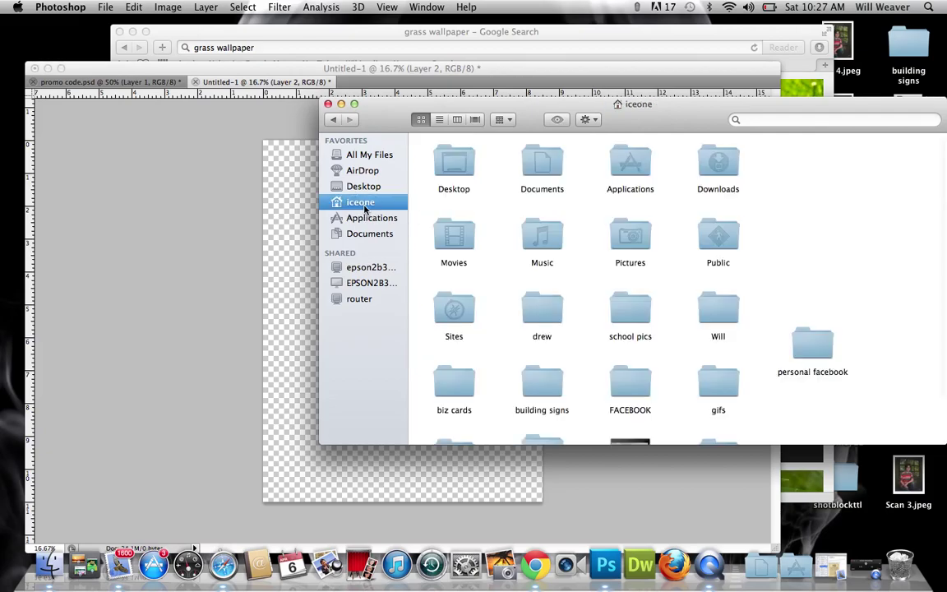
{"action": "double_click", "coordinate": [710, 168]}
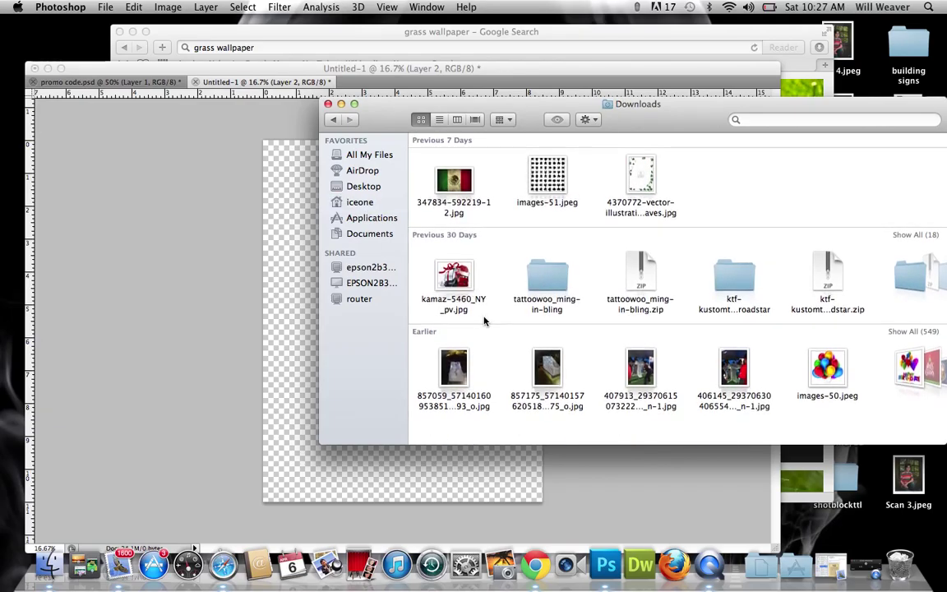
{"action": "scroll", "coordinate": [659, 329], "scroll_direction": "right", "scroll_amount": 5}
{"action": "scroll", "coordinate": [660, 329], "scroll_direction": "left", "scroll_amount": 3}
{"action": "scroll", "coordinate": [774, 371], "scroll_direction": "right", "scroll_amount": 5}
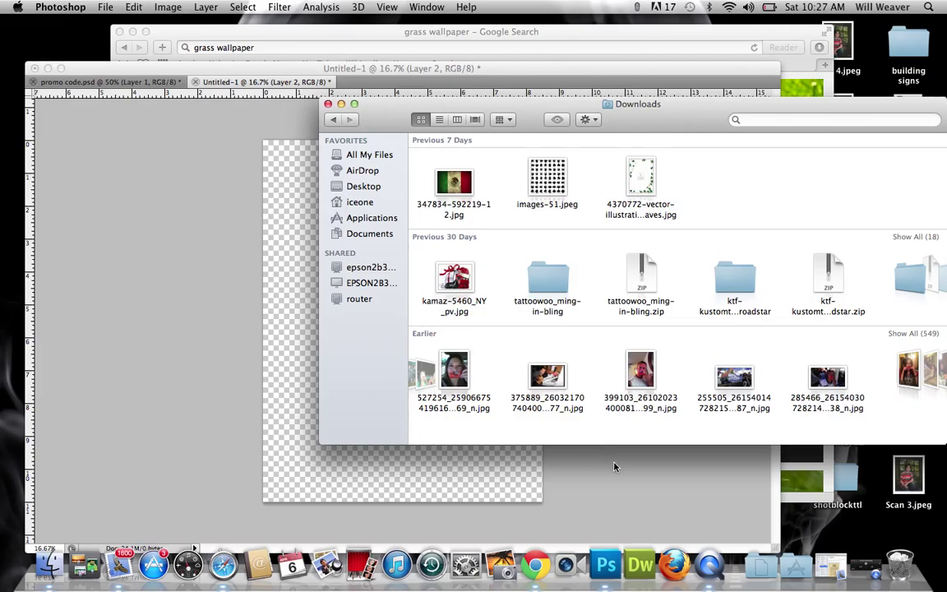
{"action": "scroll", "coordinate": [648, 383], "scroll_direction": "right", "scroll_amount": 4}
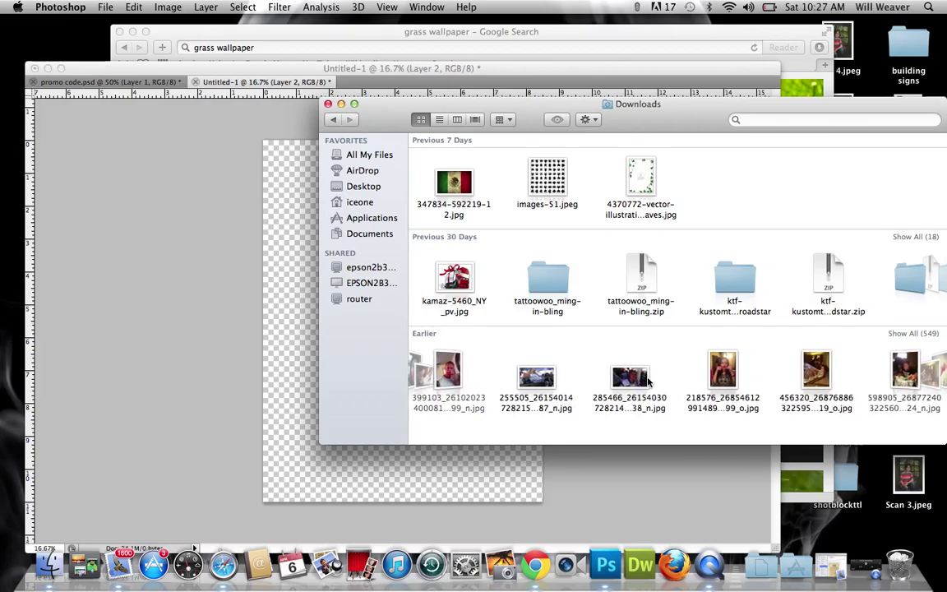
{"action": "scroll", "coordinate": [648, 382], "scroll_direction": "right", "scroll_amount": 6}
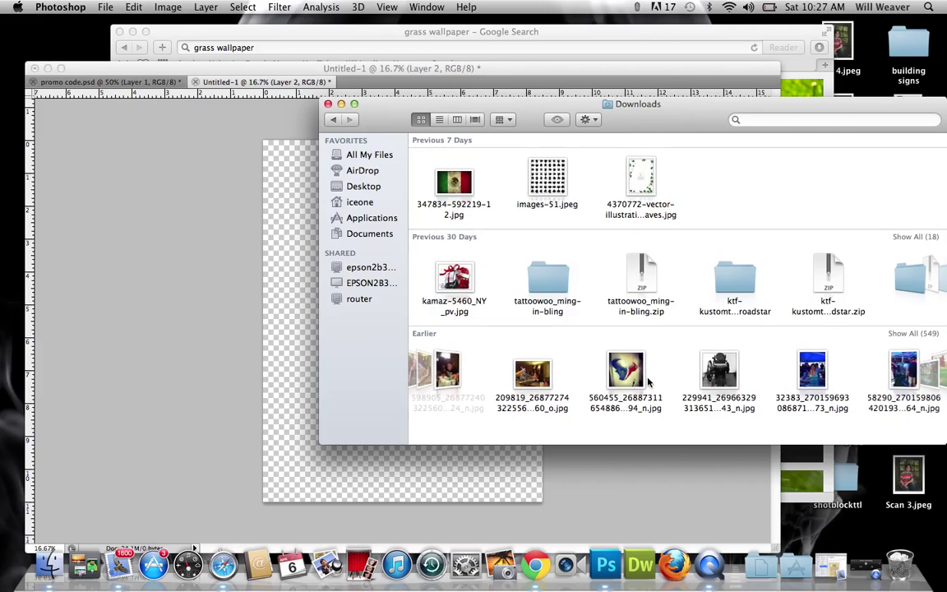
{"action": "scroll", "coordinate": [648, 382], "scroll_direction": "right", "scroll_amount": 1}
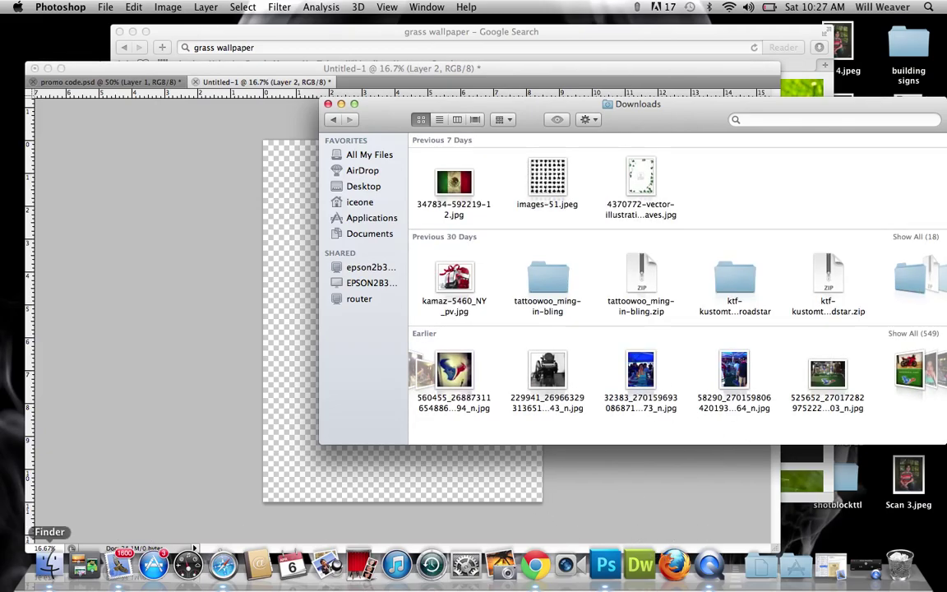
Switch to Safari and bring the kitten-in-the-grass picture from the image results into the Photoshop document, placing it on Layer 2
{"action": "left_click", "coordinate": [226, 572]}
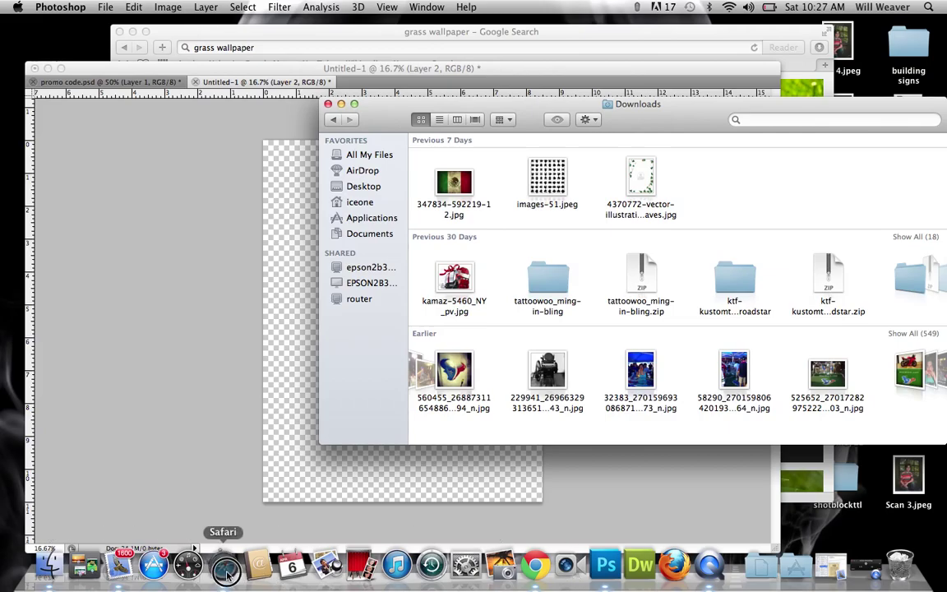
{"action": "left_click_drag", "start_coordinate": [197, 31], "coordinate": [525, 74]}
{"action": "left_click_drag", "start_coordinate": [687, 374], "coordinate": [307, 409]}
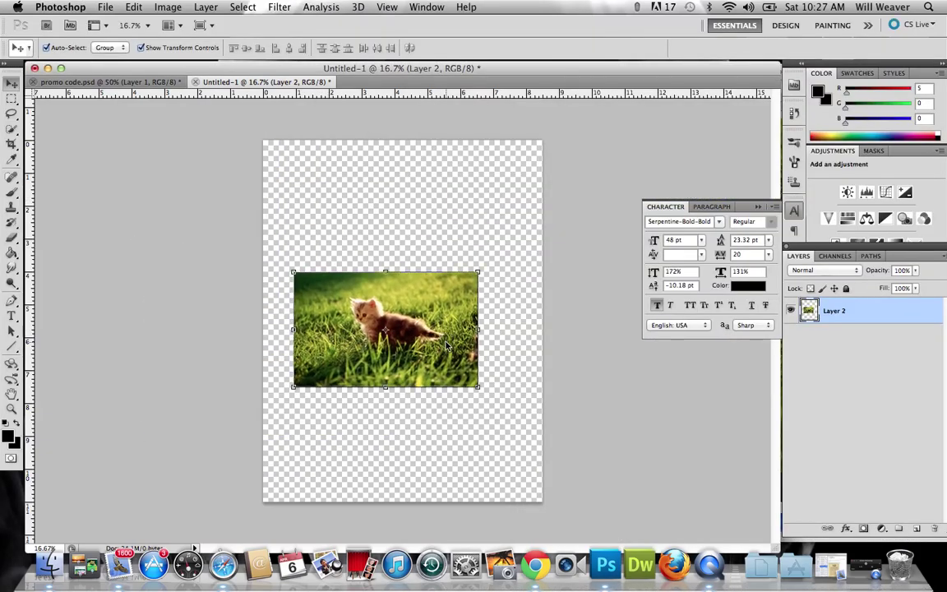
{"action": "key", "text": "Return"}
Select a rectangular area enclosing the whole kitten with the Rectangular Marquee tool and clear it from the grass picture
{"action": "key", "text": "z"}
{"action": "left_click", "coordinate": [368, 327]}
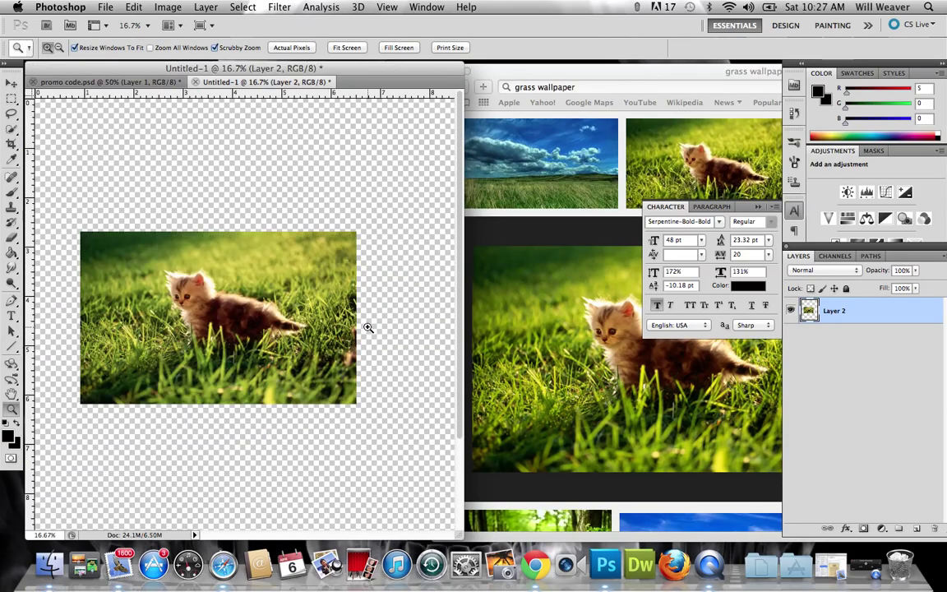
{"action": "left_click", "coordinate": [177, 283]}
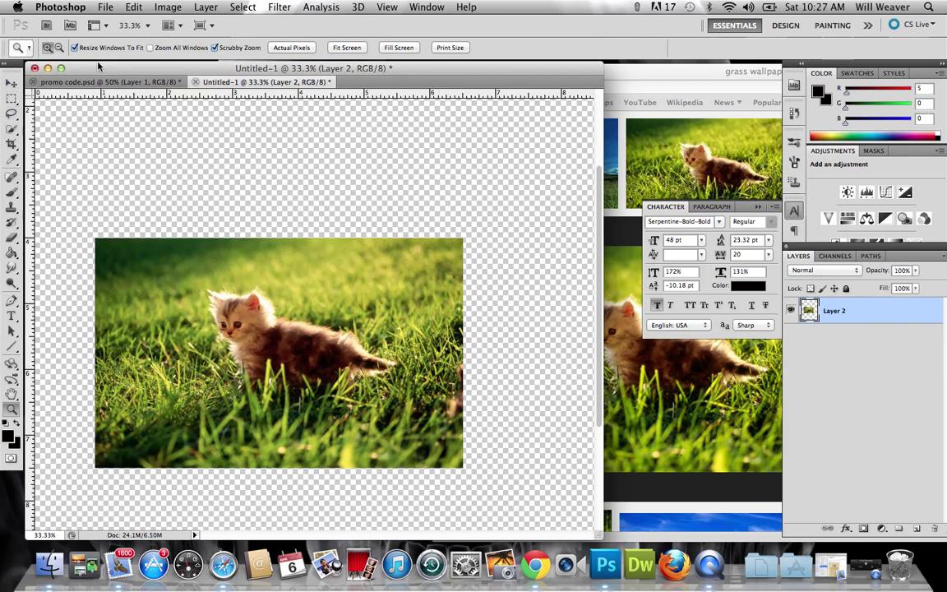
{"action": "left_click", "coordinate": [11, 97]}
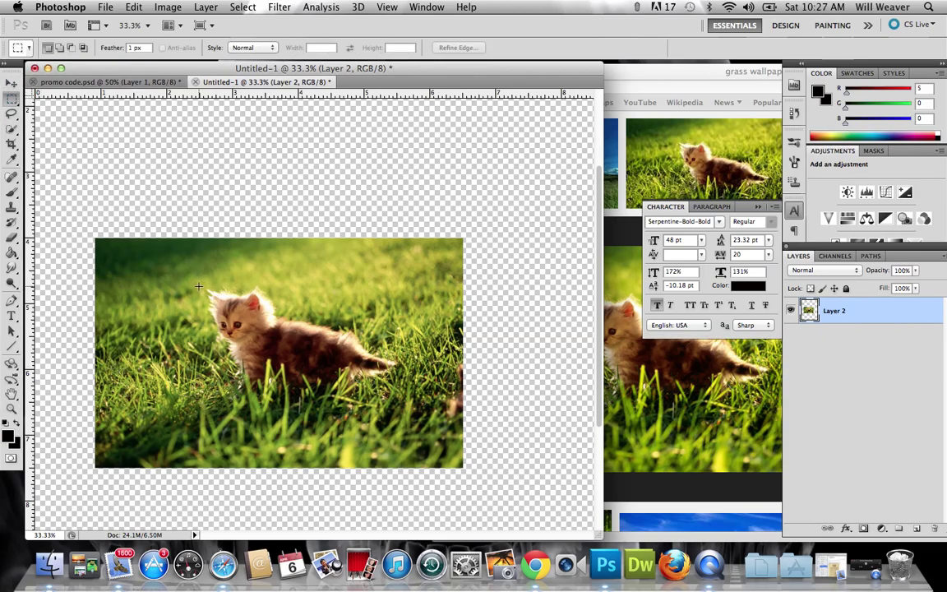
{"action": "left_click_drag", "start_coordinate": [403, 386], "coordinate": [403, 393]}
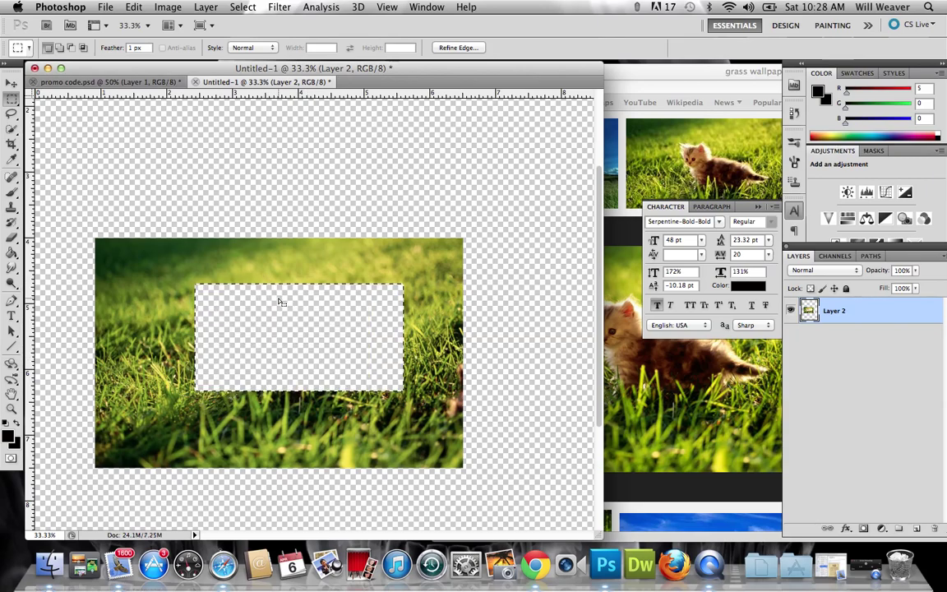
Fill the cleared rectangle using Content-Aware at 100% opacity in Normal mode, and drop the selection
{"action": "left_click", "coordinate": [132, 7]}
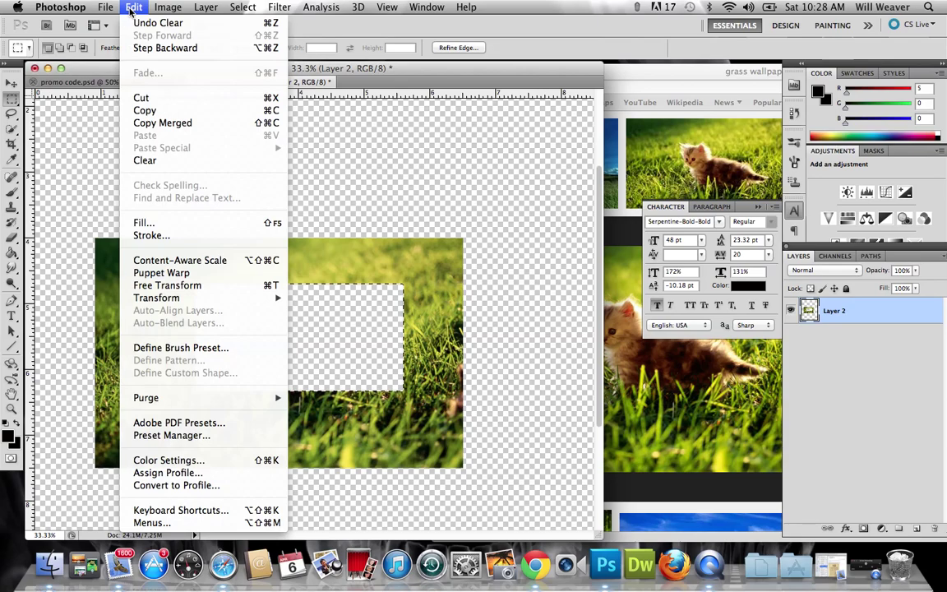
{"action": "left_click", "coordinate": [168, 226]}
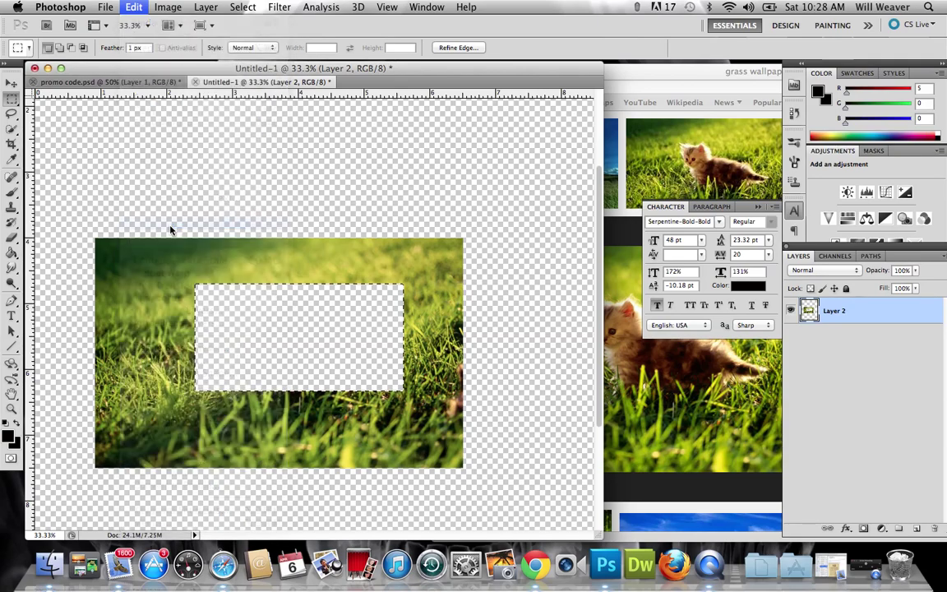
{"action": "left_click", "coordinate": [462, 222]}
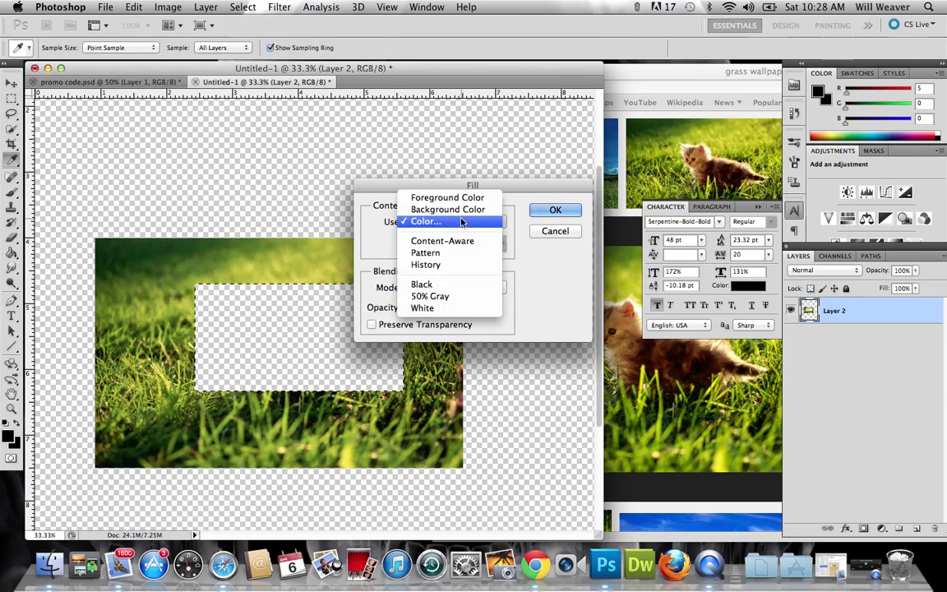
{"action": "left_click", "coordinate": [466, 242]}
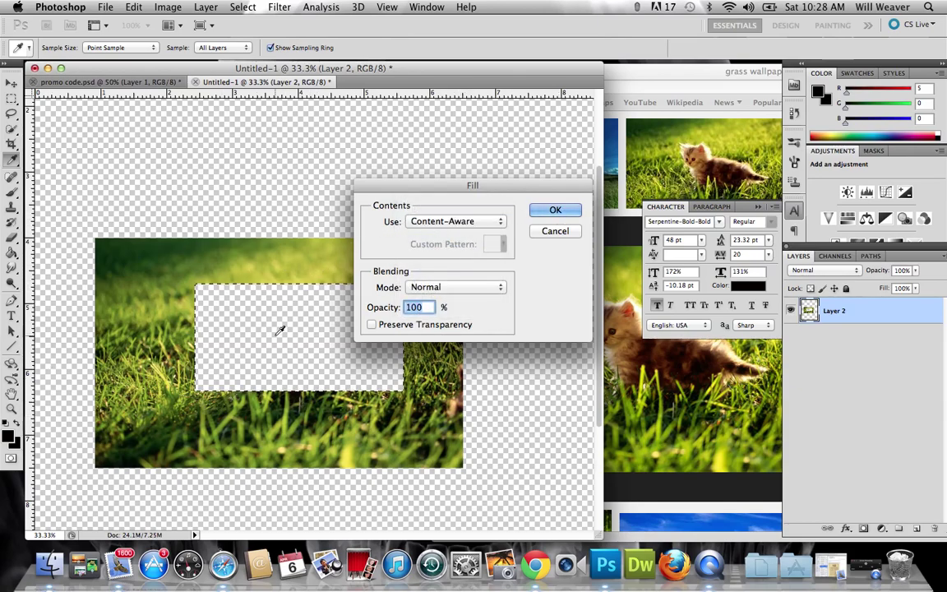
{"action": "left_click", "coordinate": [555, 210]}
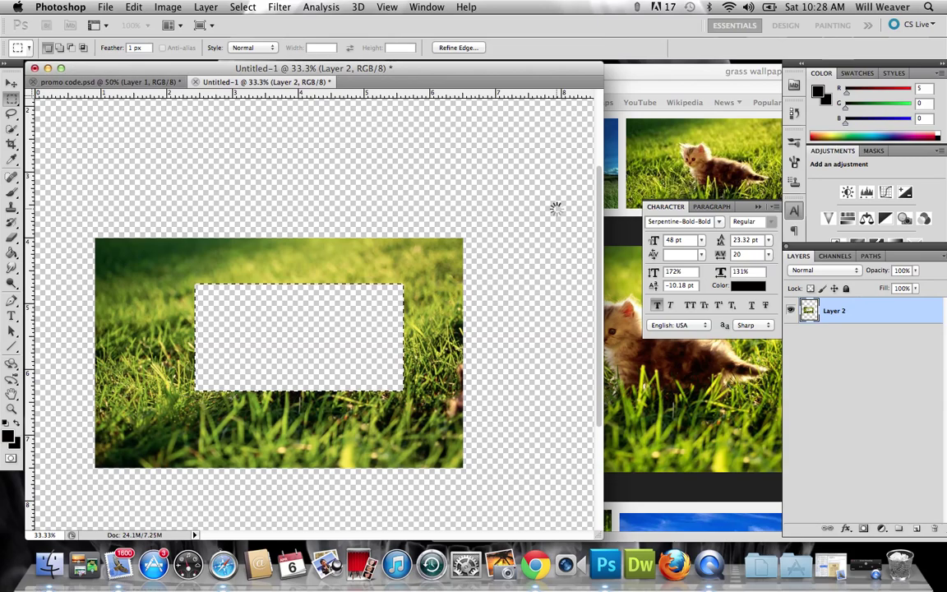
{"action": "key", "text": "super+d"}
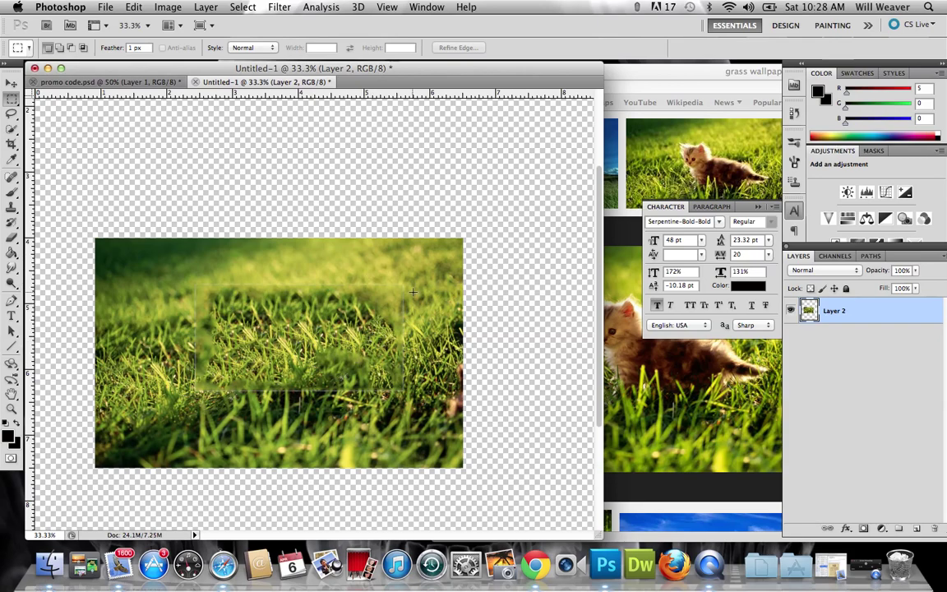
{"action": "key", "text": "z"}
{"action": "left_click", "coordinate": [262, 247], "text": "alt"}
{"action": "left_click", "coordinate": [233, 346], "text": "alt"}
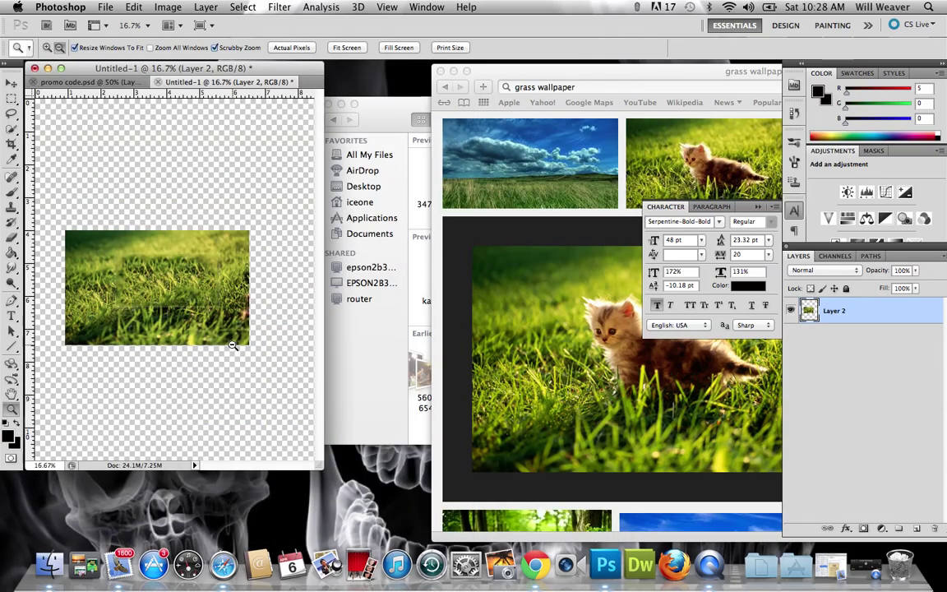
{"action": "left_click", "coordinate": [232, 346], "text": "alt"}
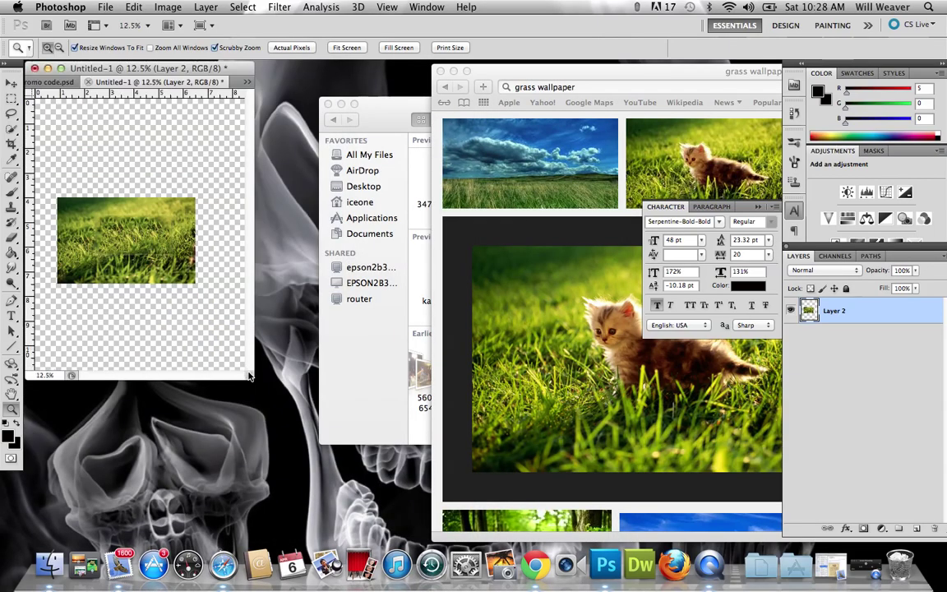
{"action": "left_click_drag", "start_coordinate": [249, 376], "coordinate": [412, 436]}
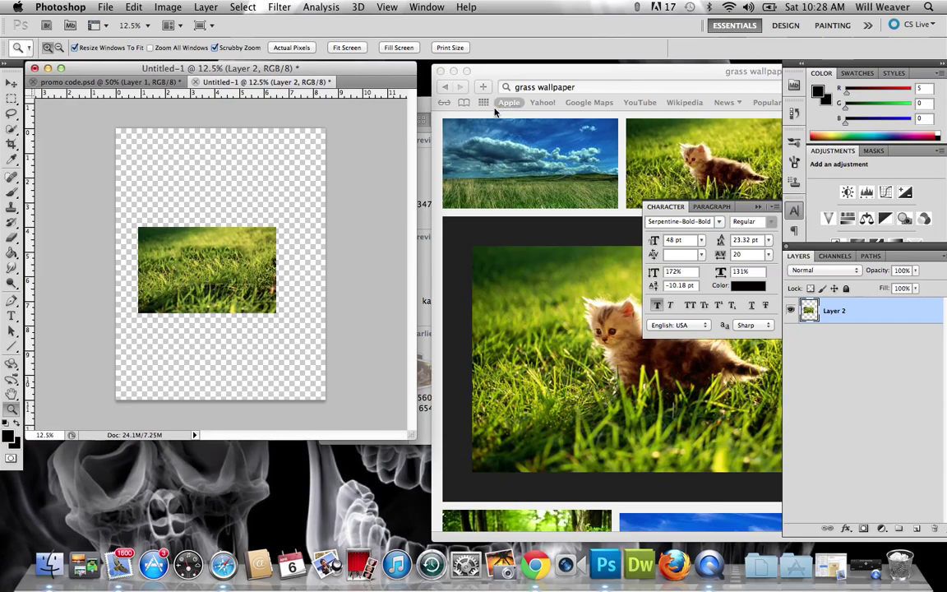
{"action": "left_click", "coordinate": [709, 565]}
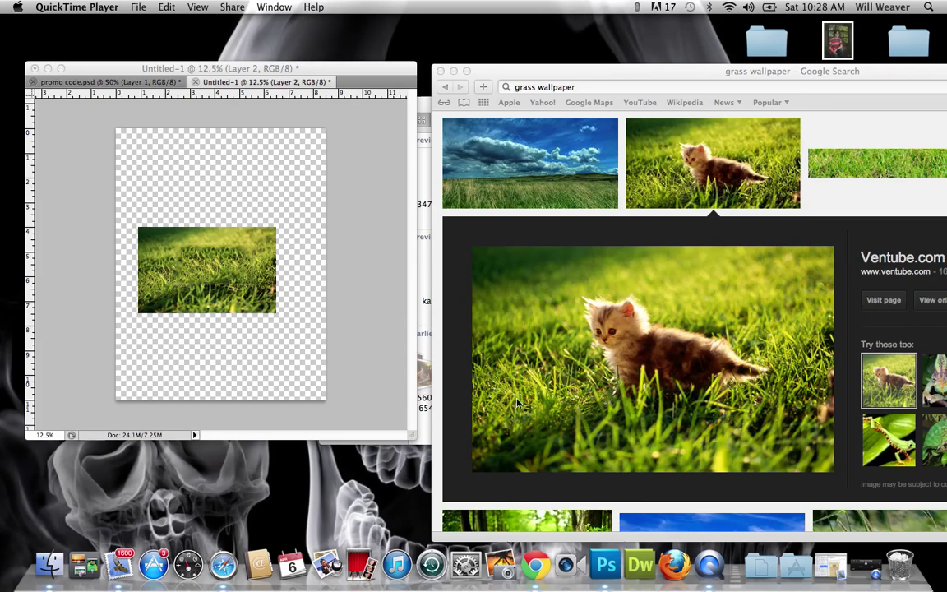